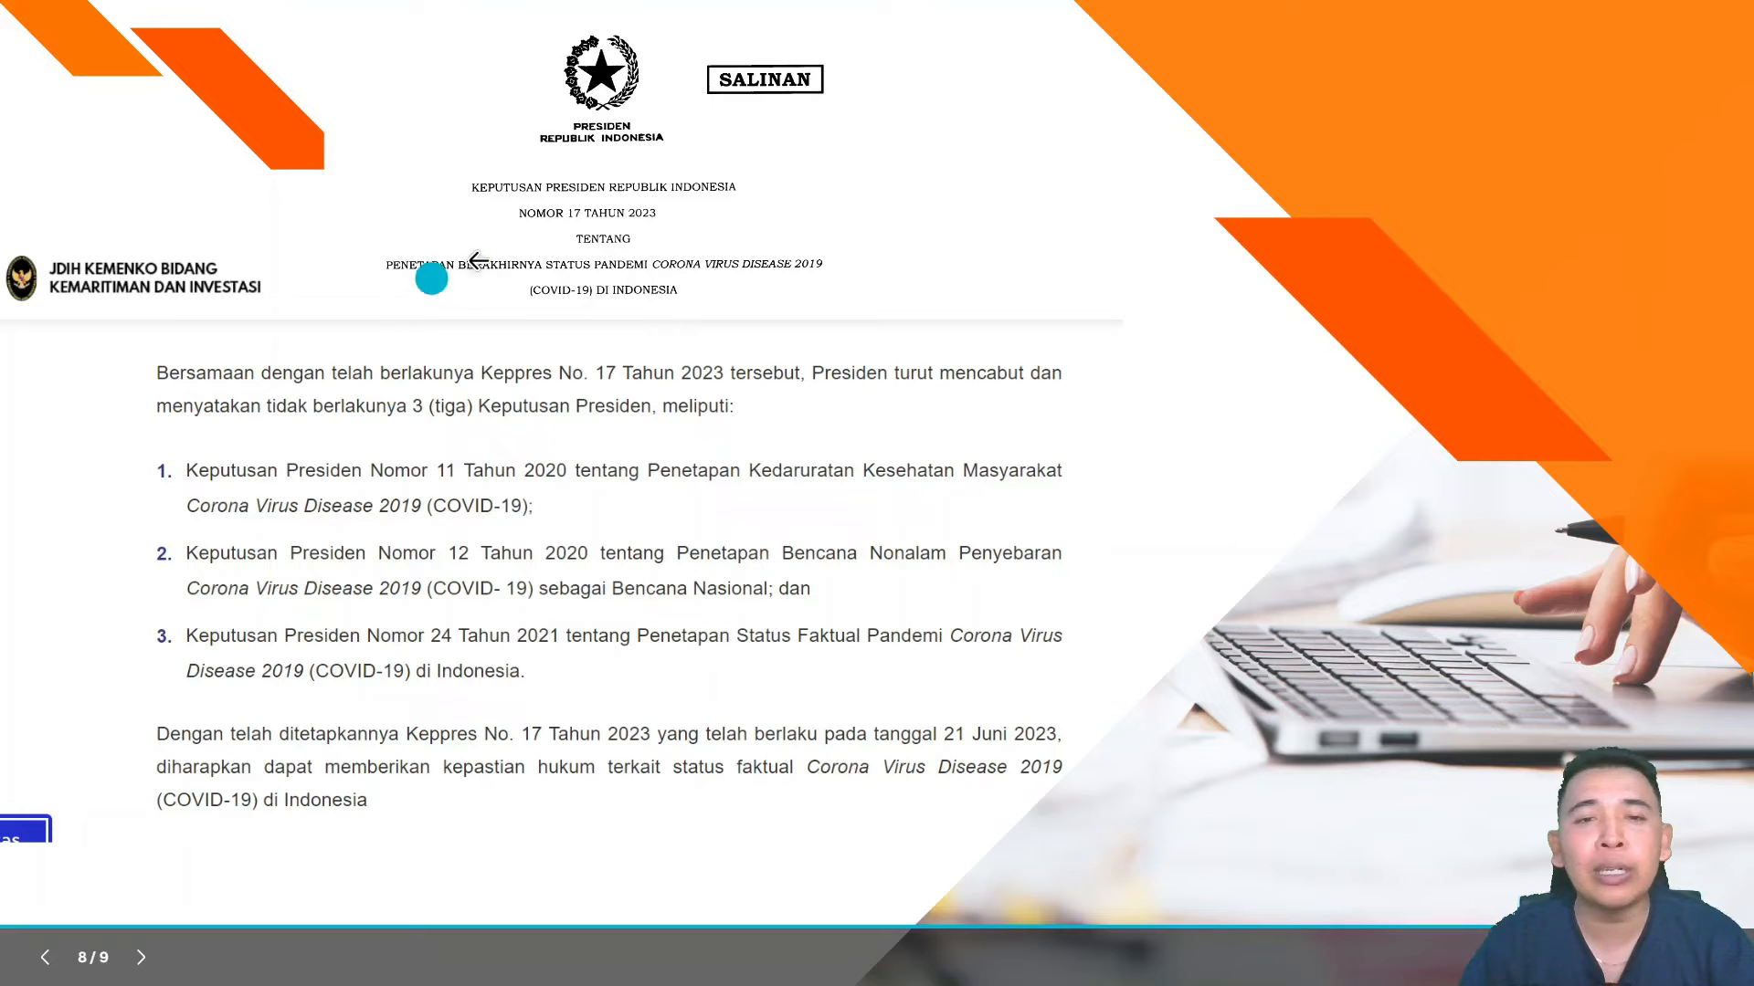
pyautogui.click(108, 388)
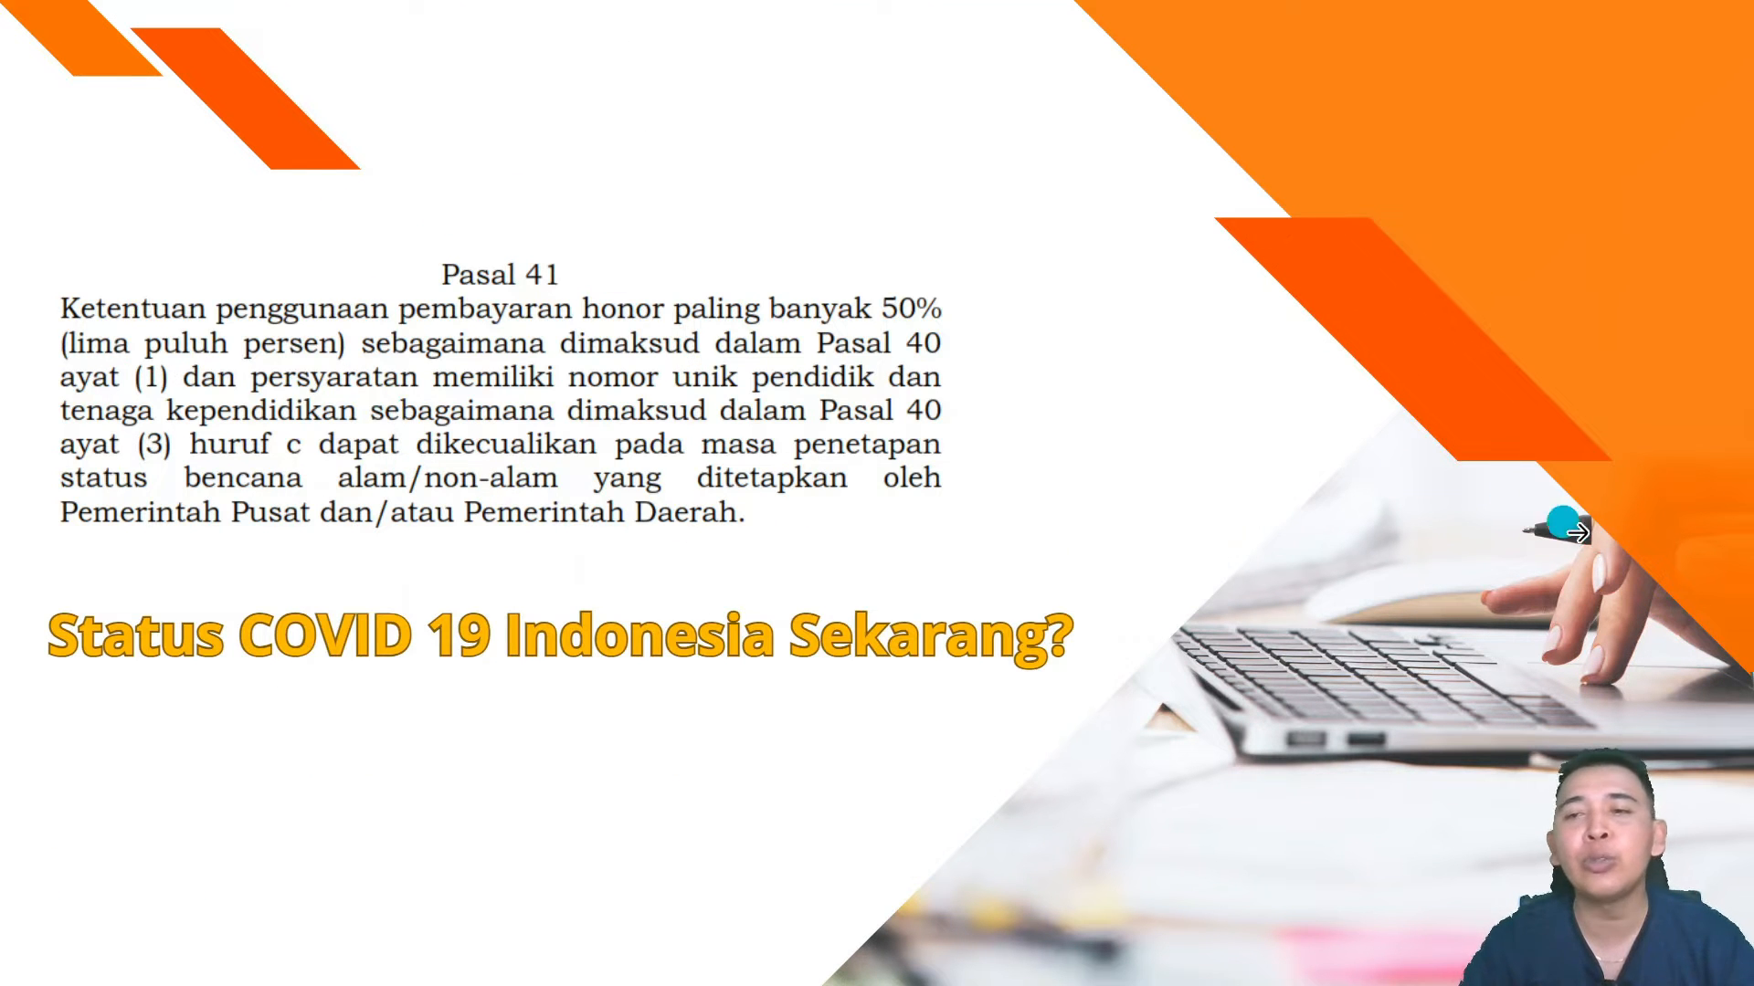
pyautogui.click(1578, 542)
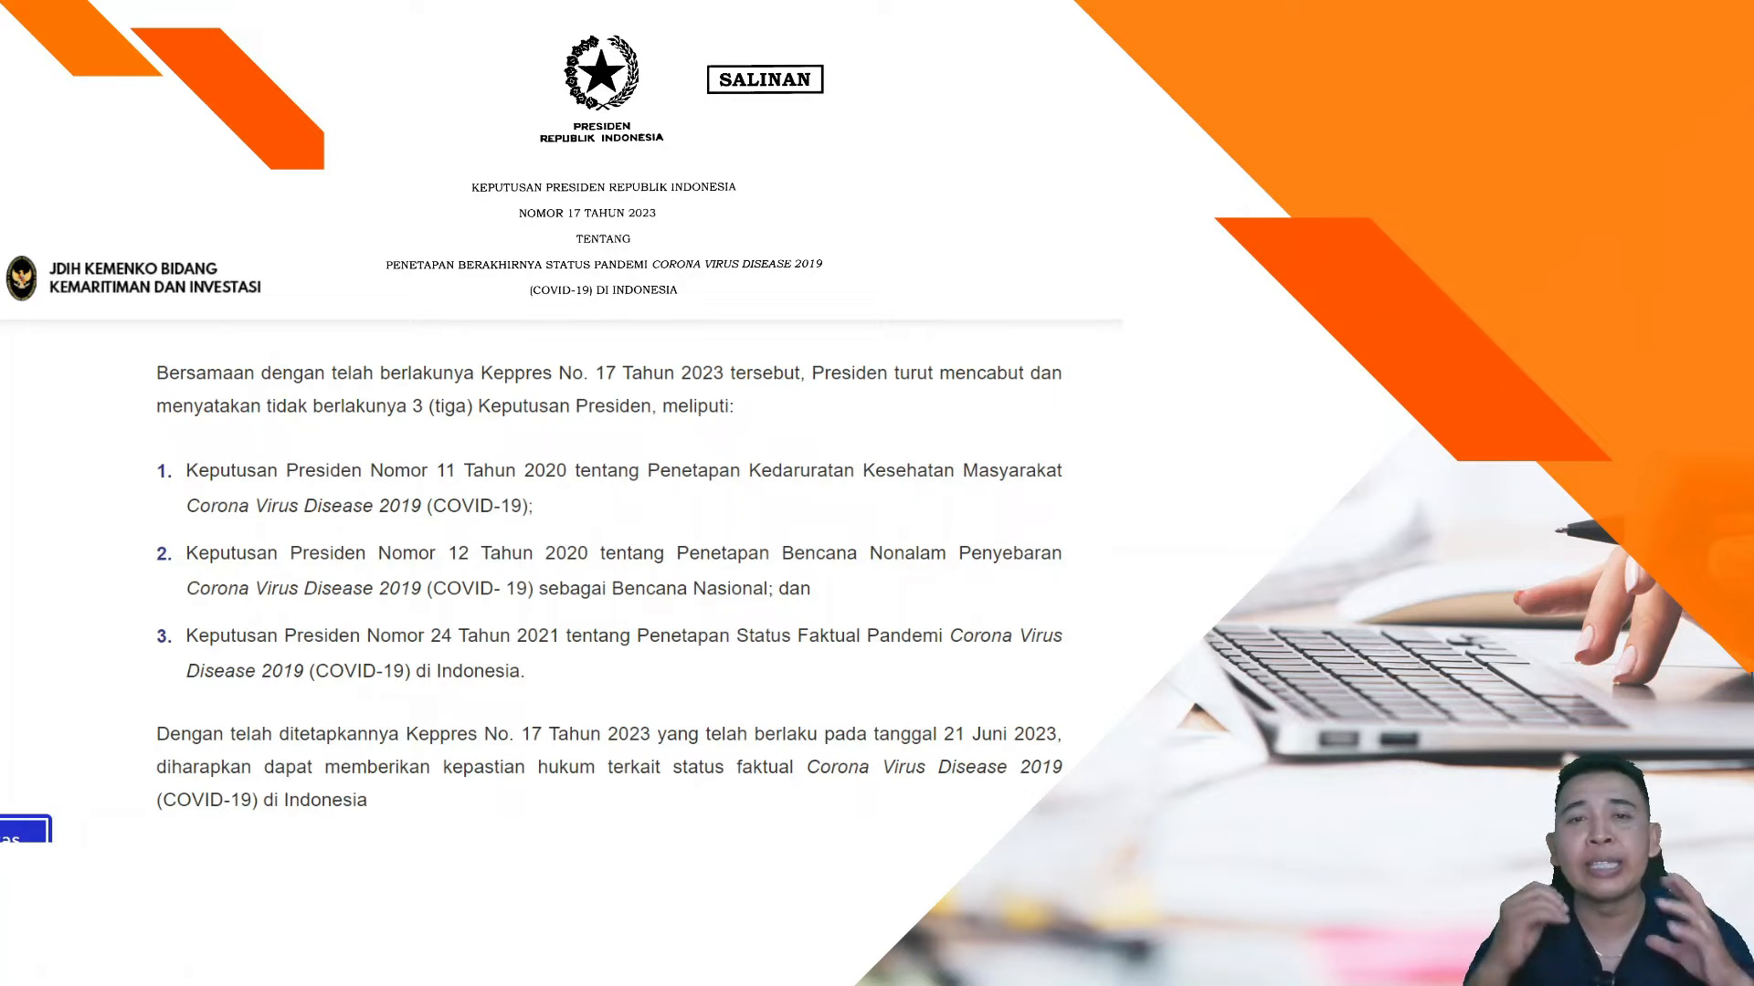
pyautogui.click(1362, 464)
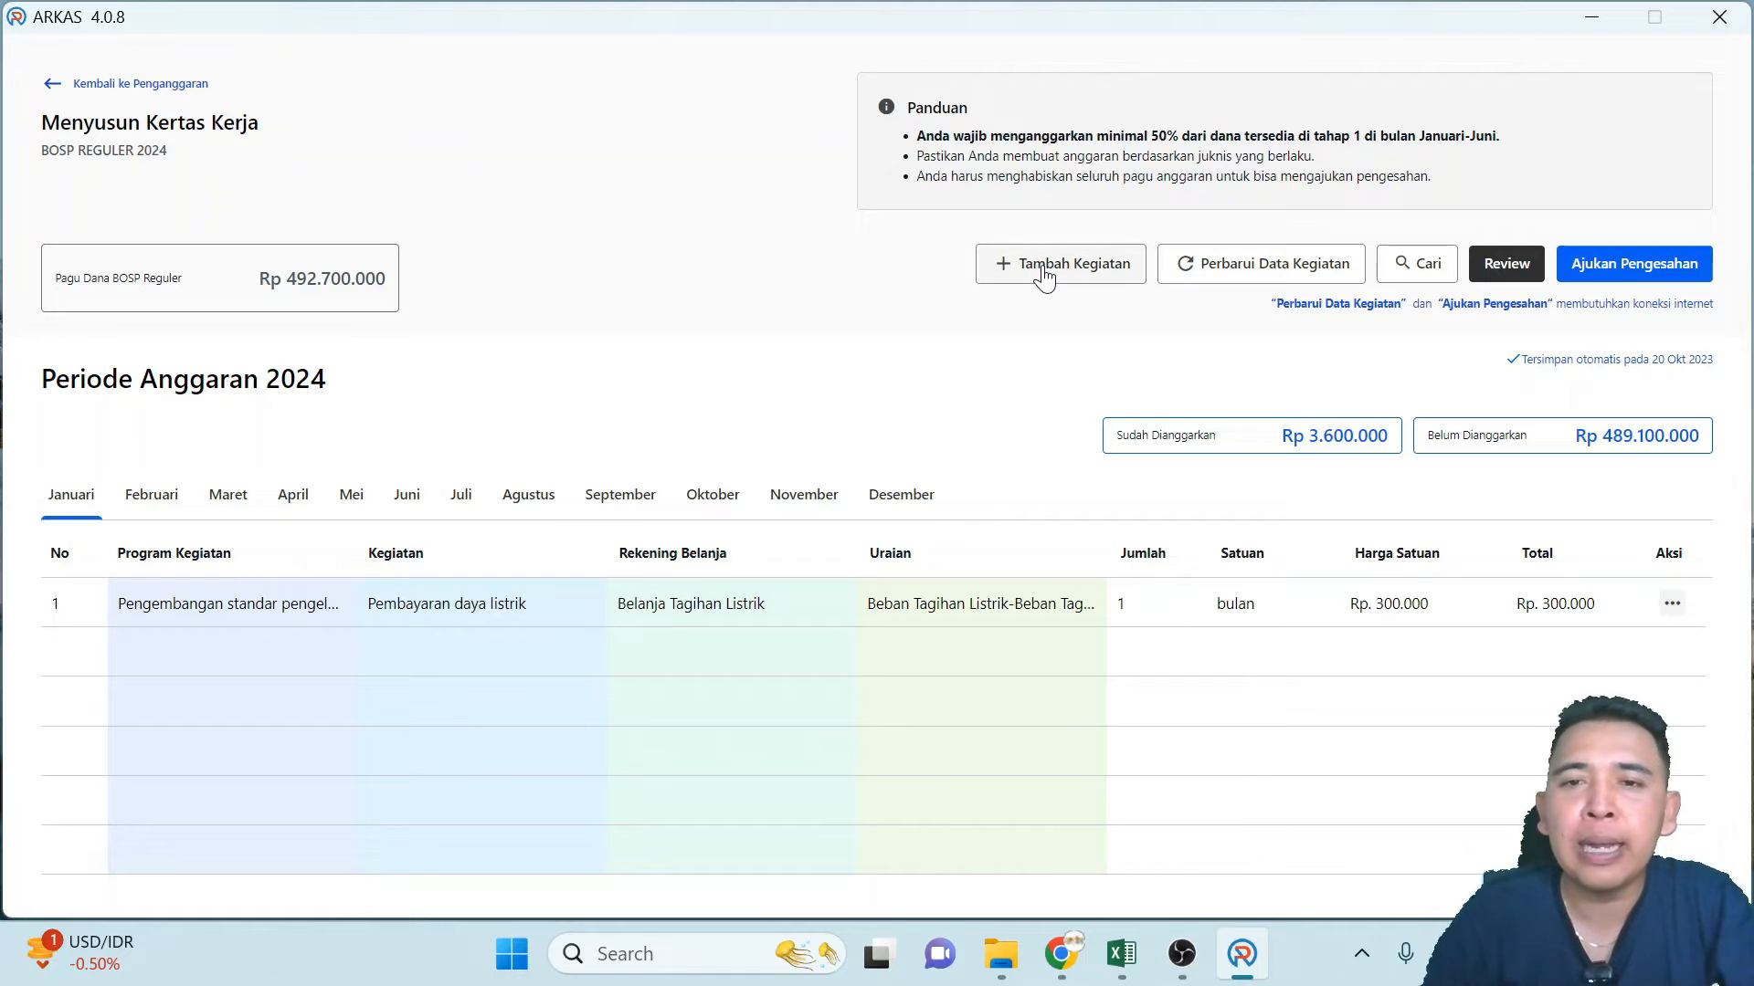
pyautogui.click(1276, 274)
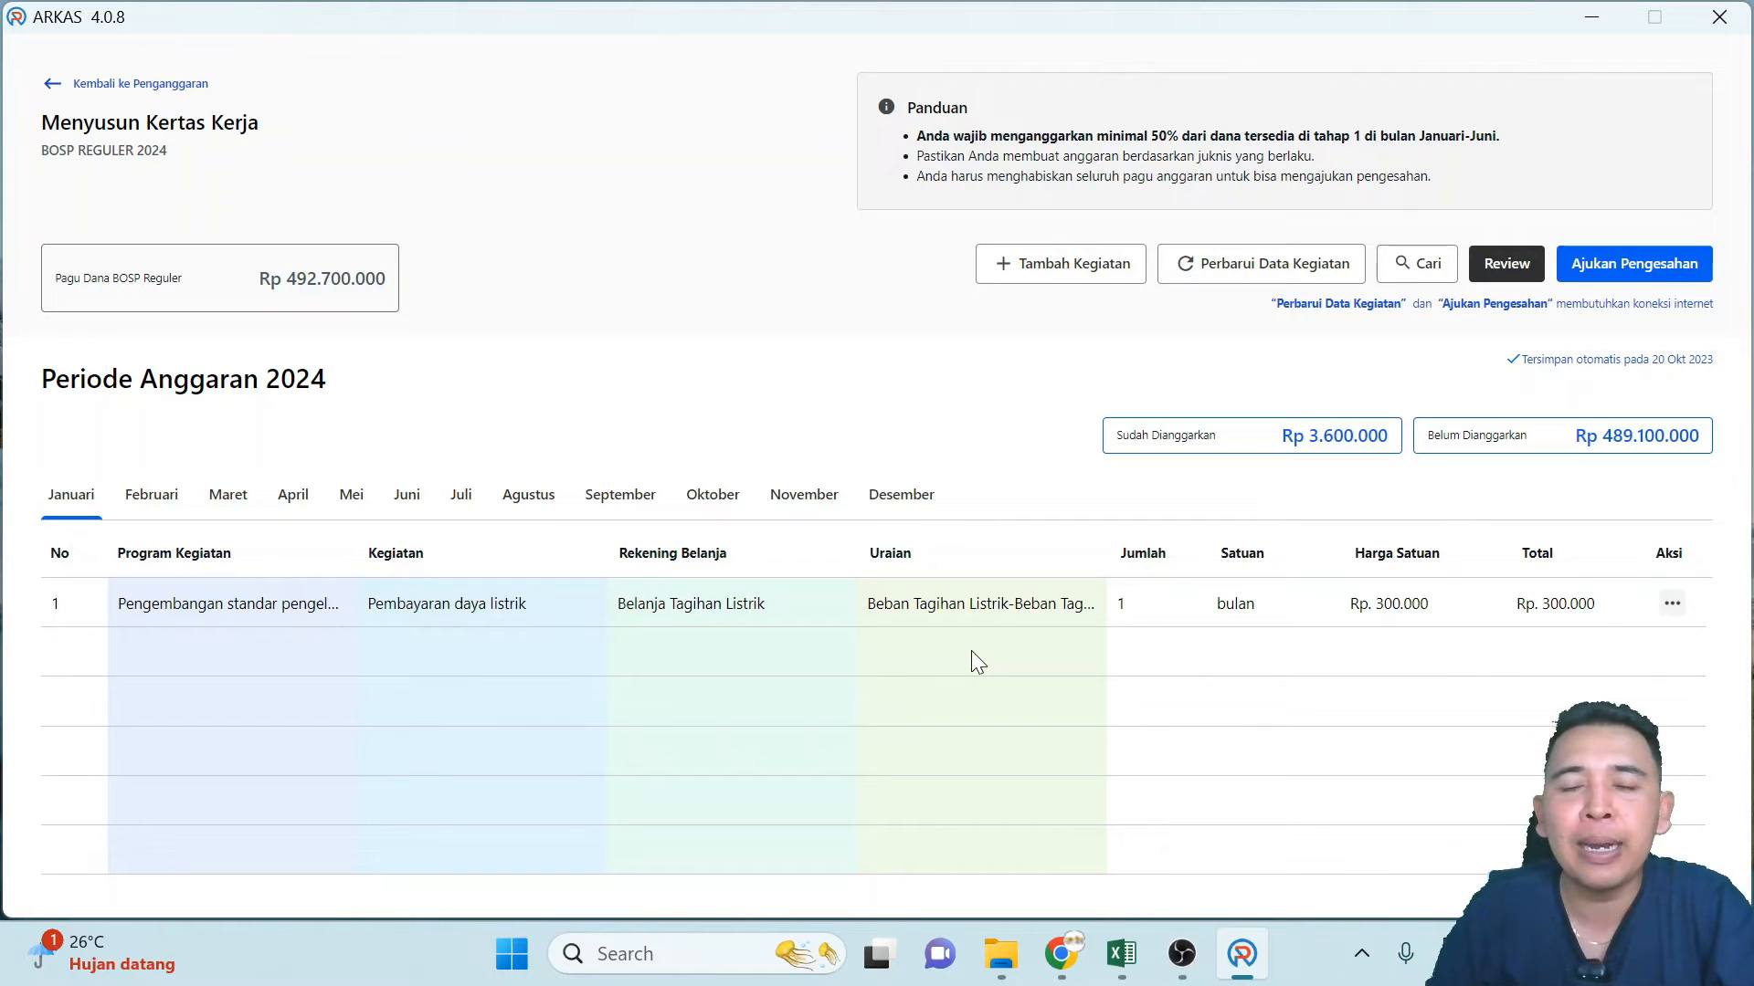
# Add a new activity to the January budget and set its Kegiatan to Pembayaran honor Guru/Pendidik.
pyautogui.click(1038, 276)
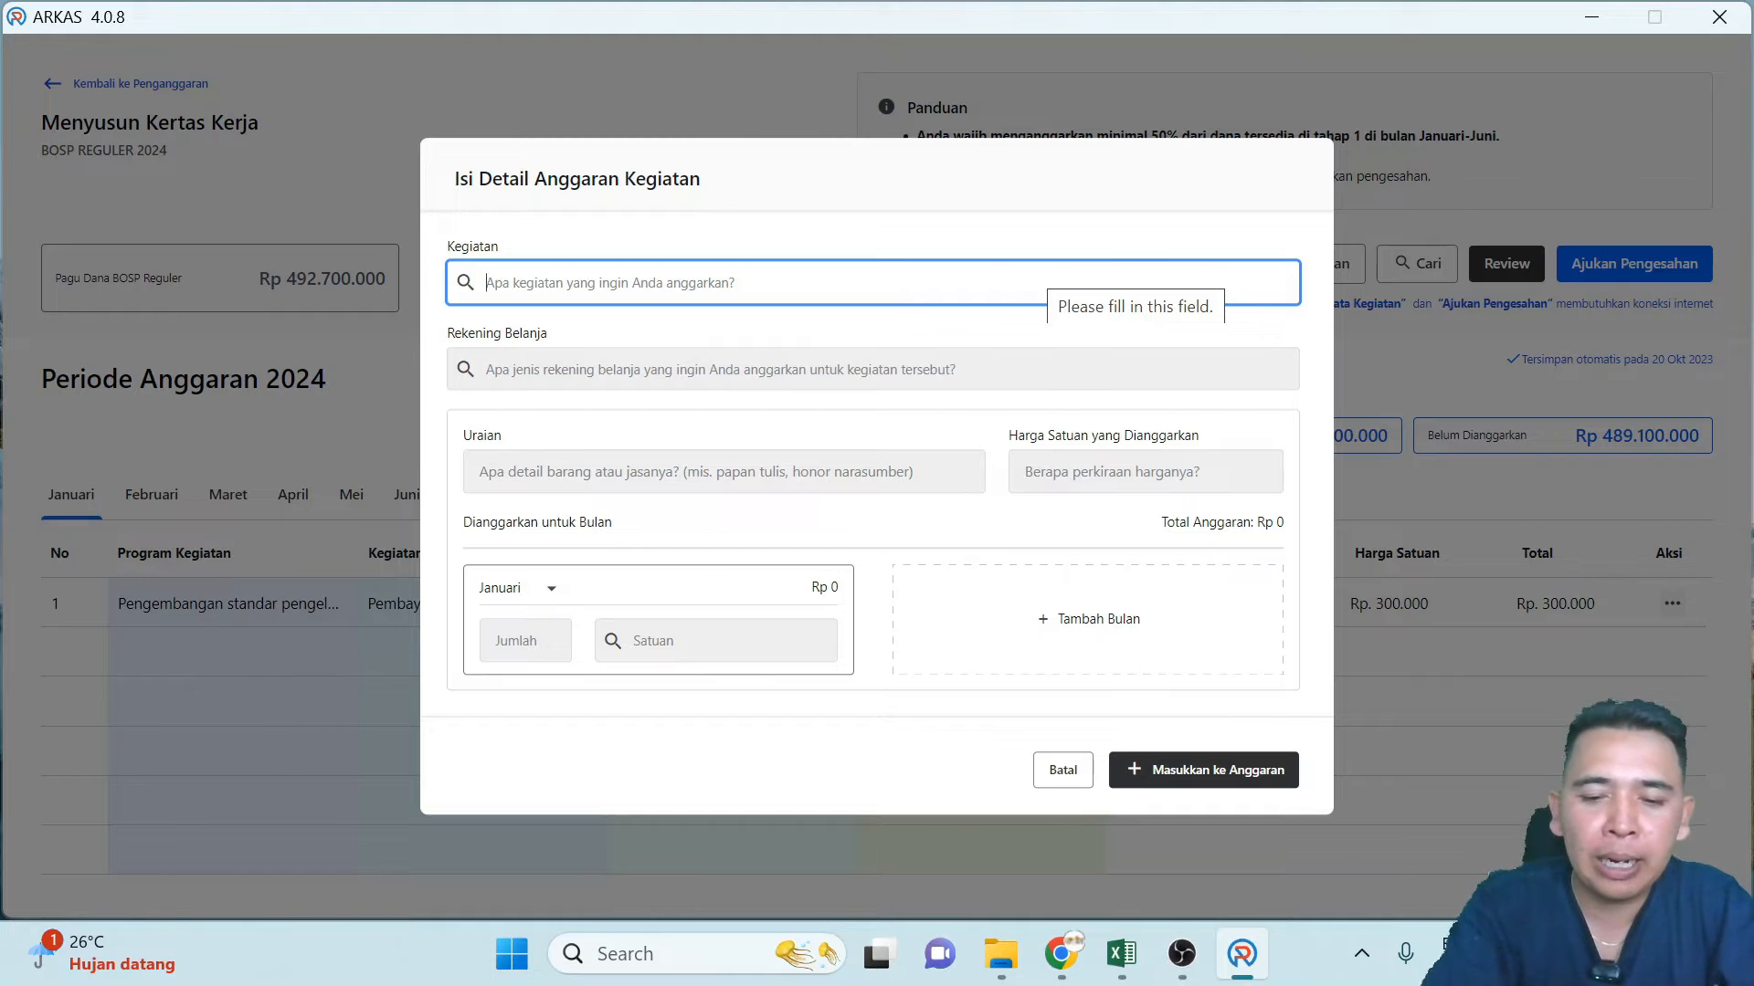
pyautogui.write('honor')
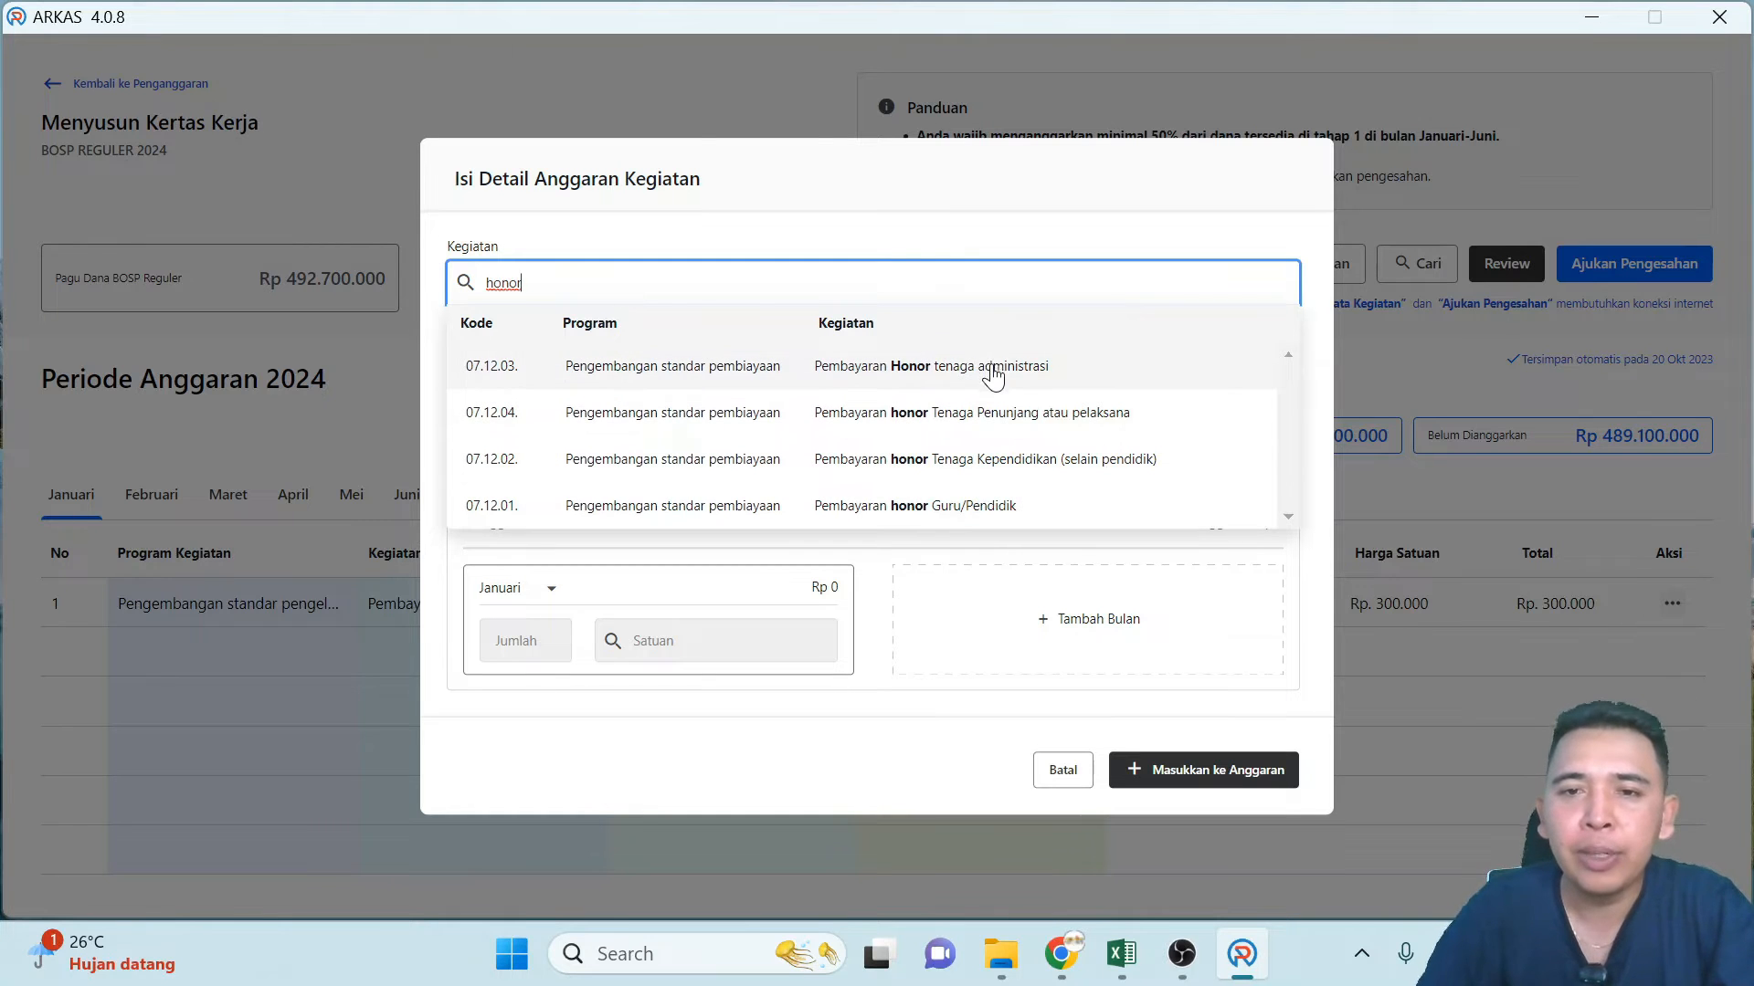
pyautogui.click(942, 511)
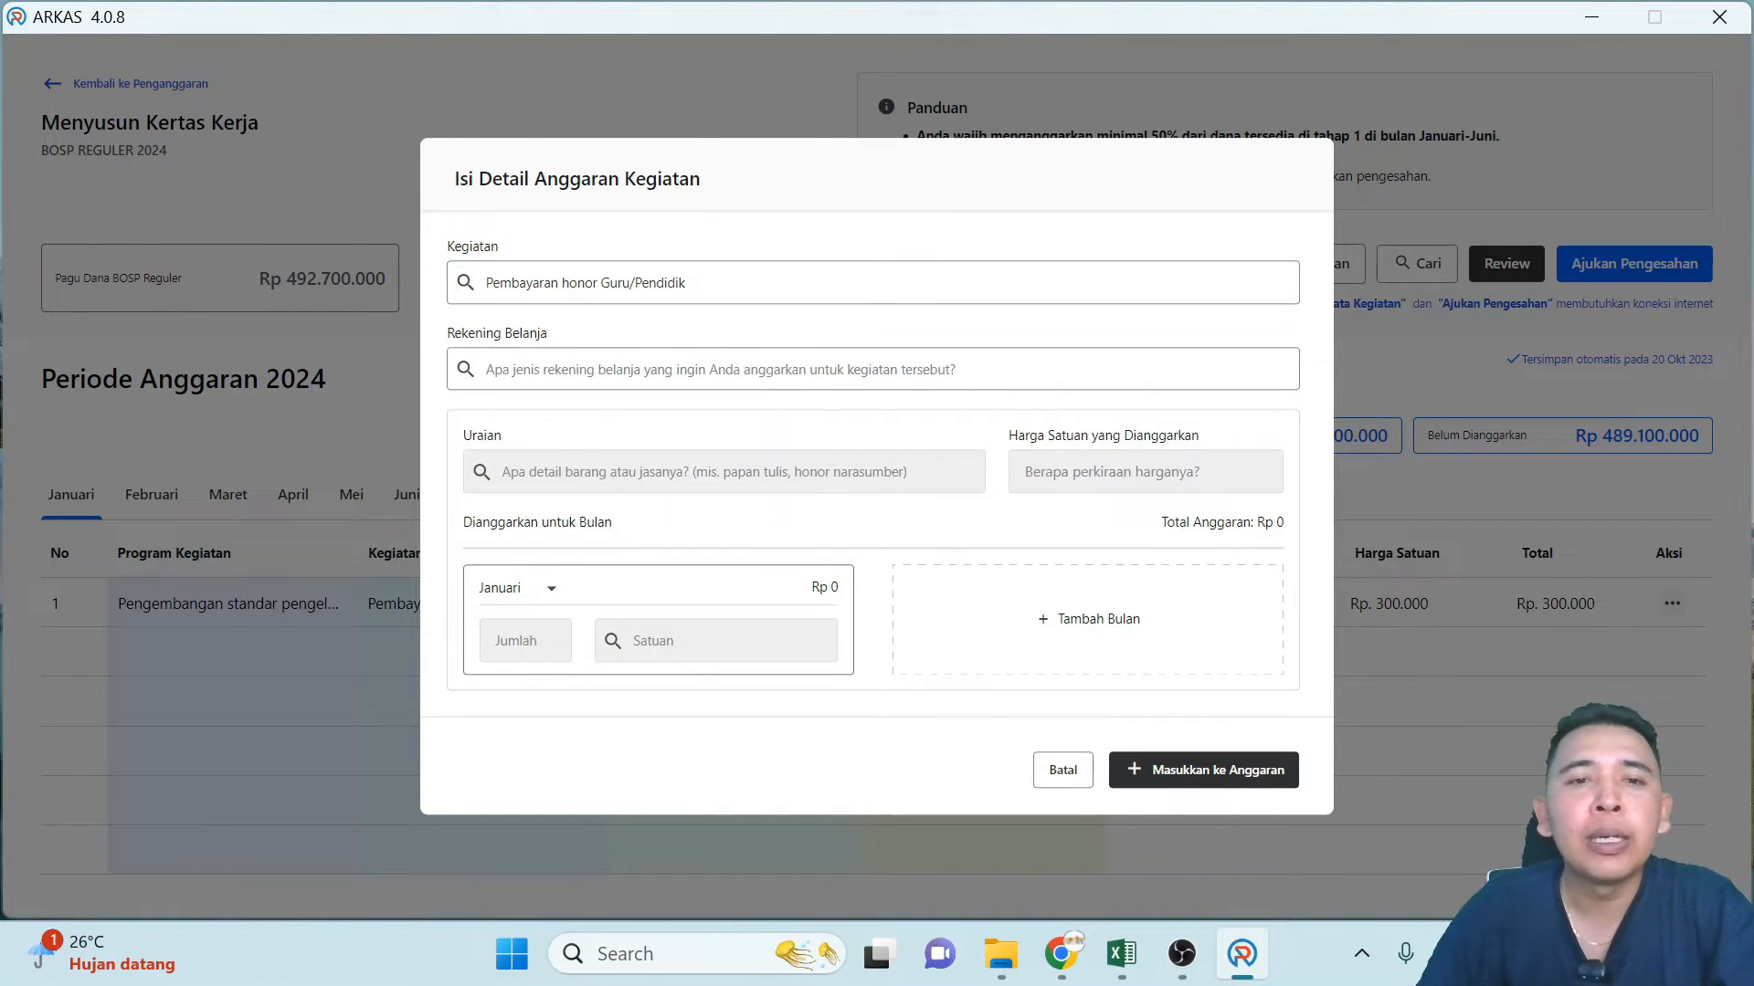
# Search the expenditure accounts for honor and set Rekening Belanja to Belanja Jasa Tenaga Pendidikan / Honorarium Guru.
pyautogui.click(872, 370)
pyautogui.write('hono')
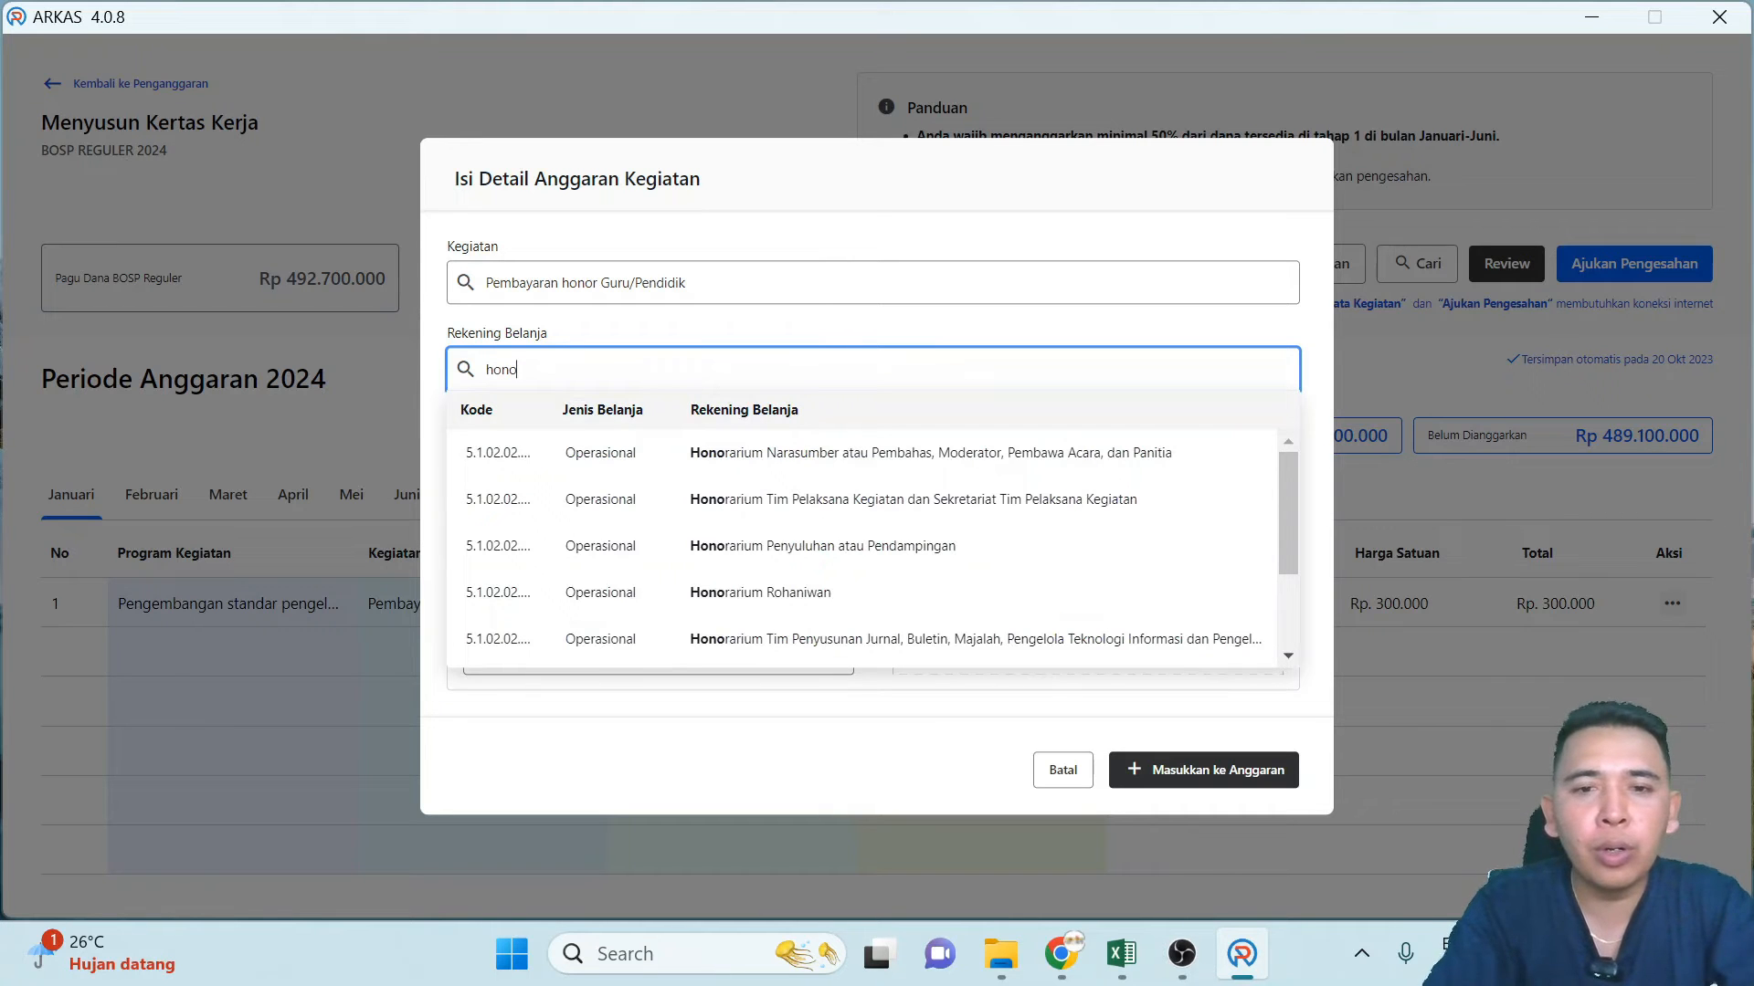
pyautogui.write('r')
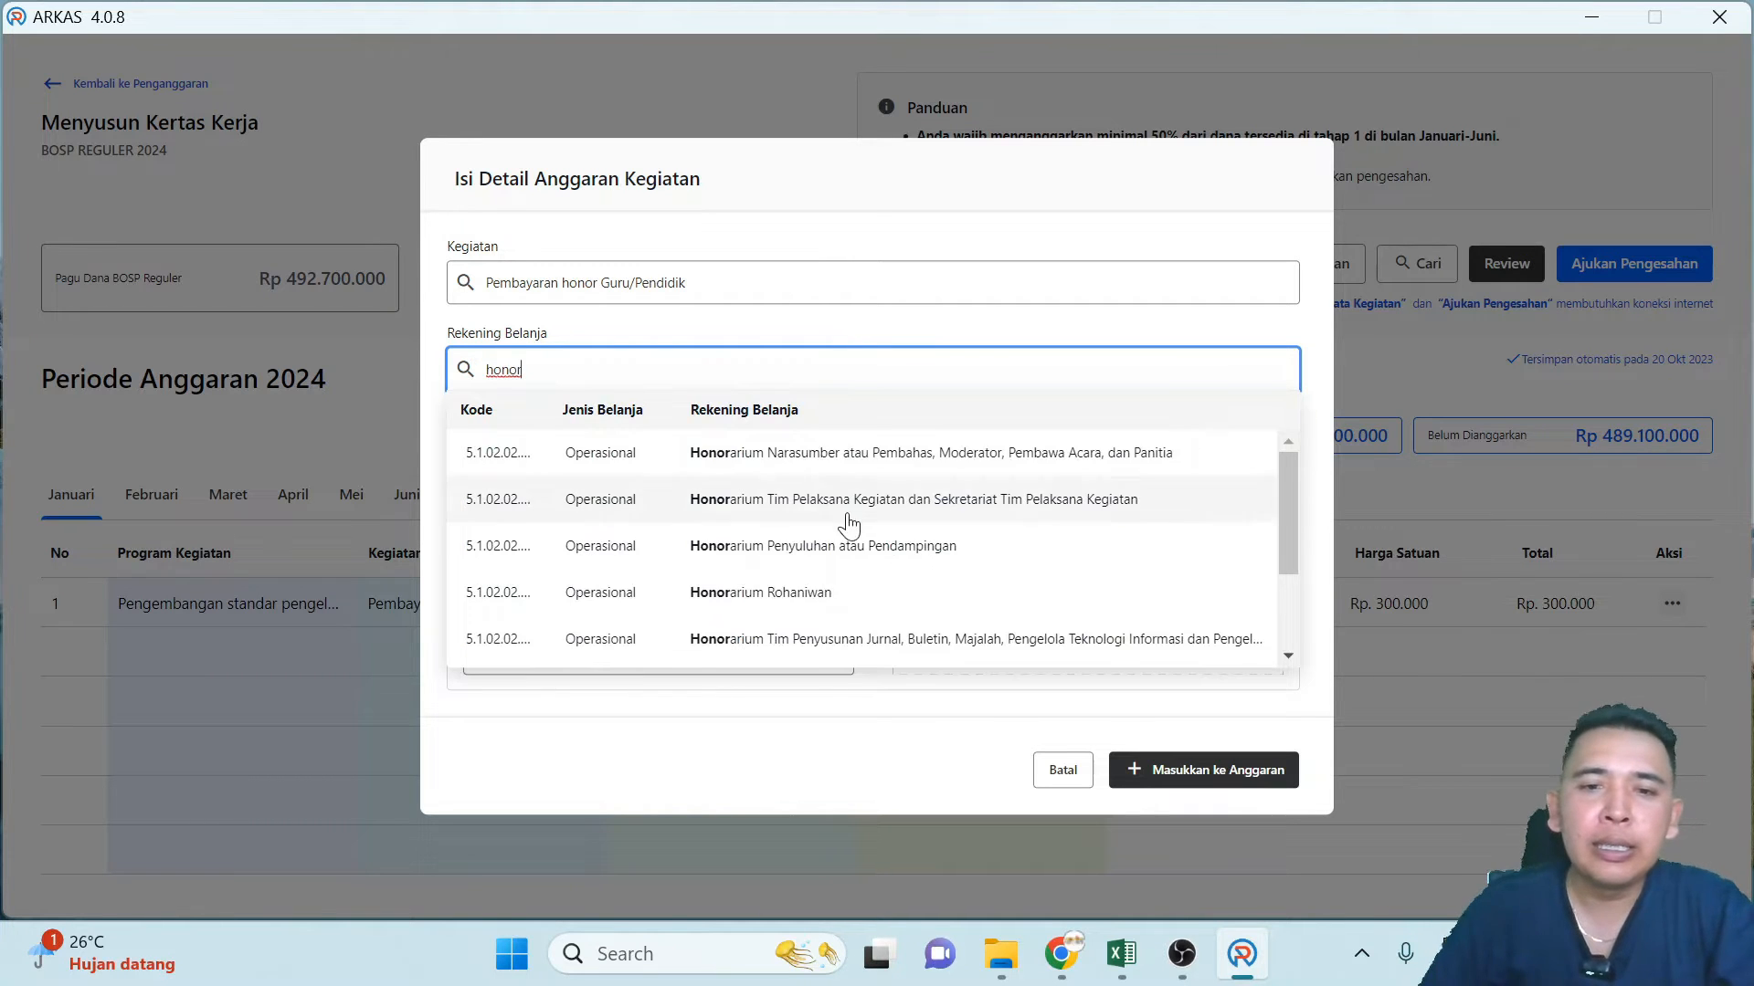
pyautogui.scroll(-2, 858, 544)
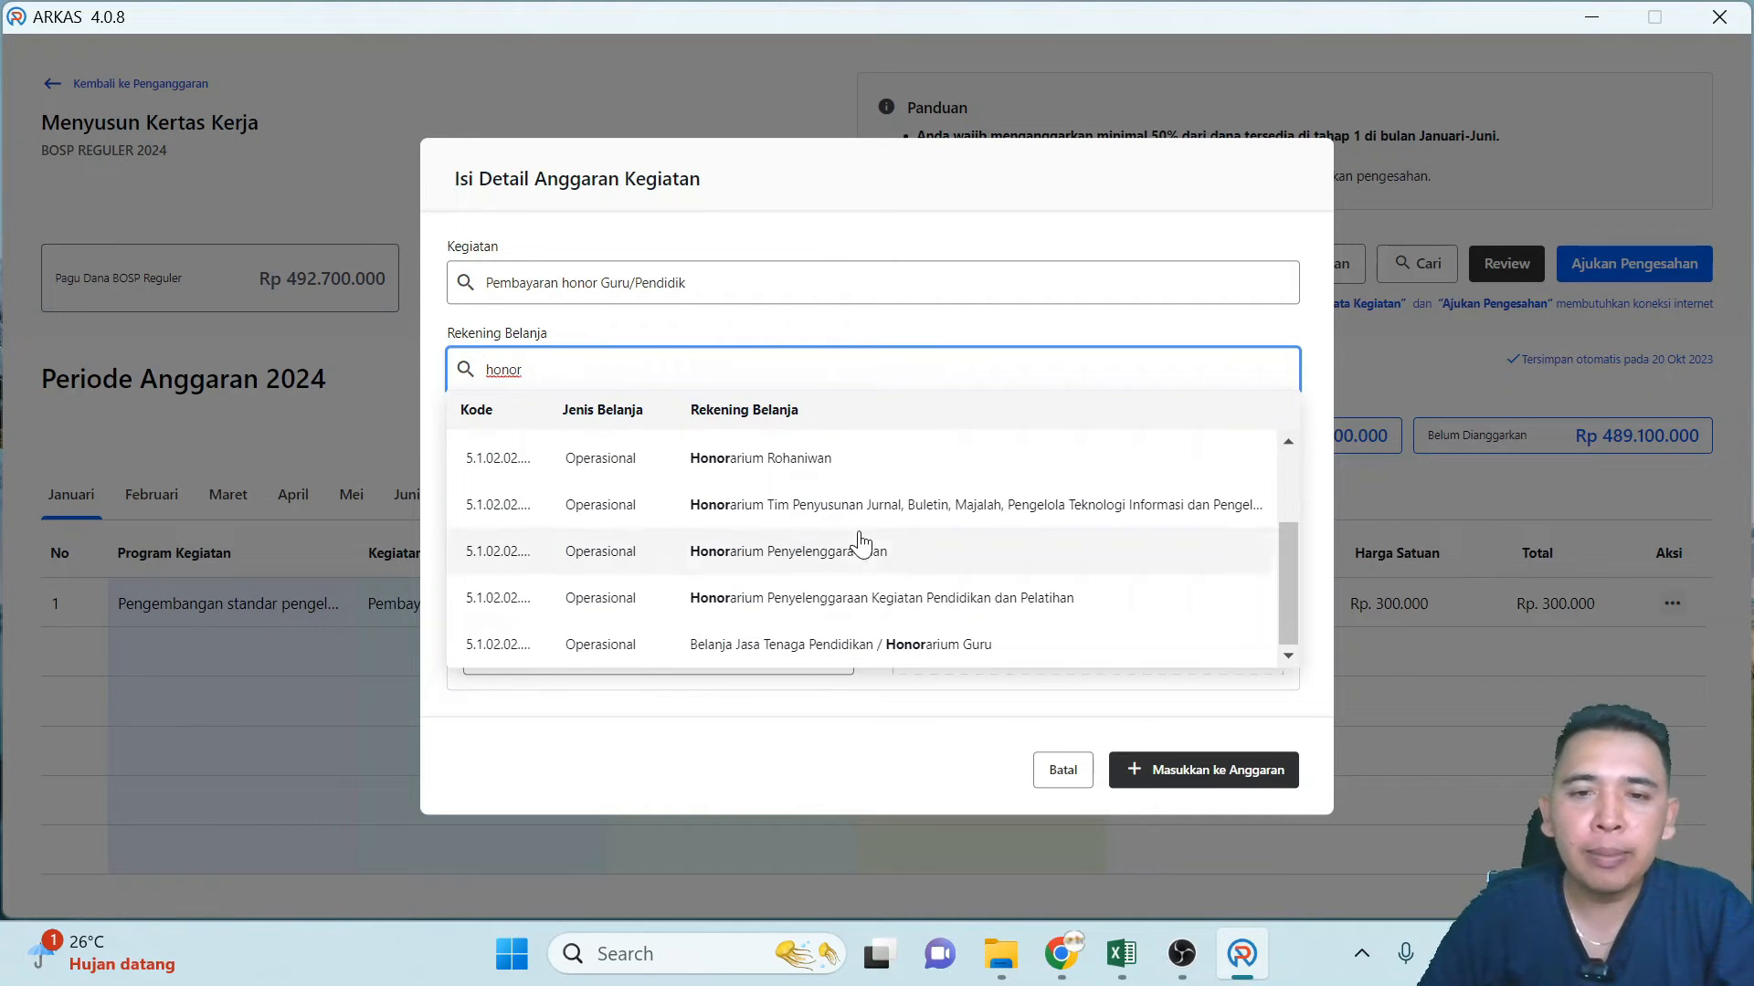
pyautogui.click(984, 646)
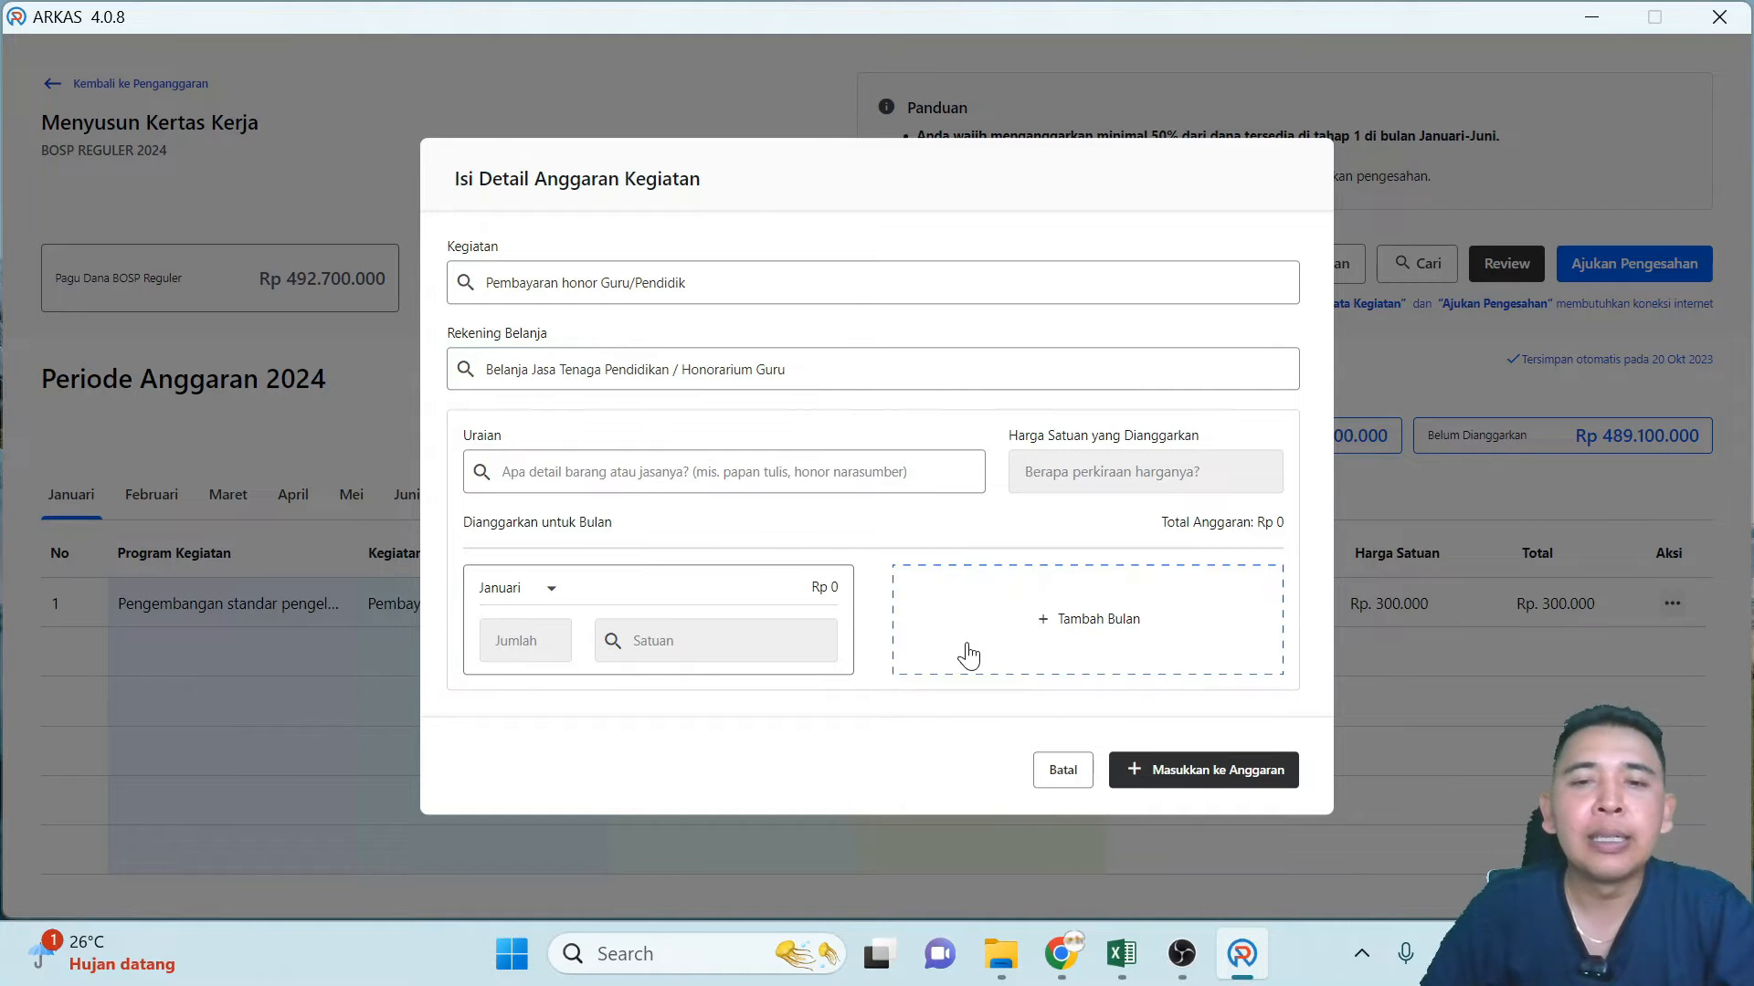
# Look through the teachers offered for Uraian and choose the second teacher listed, who has a NUPTK.
pyautogui.click(508, 471)
pyautogui.scroll(-5, 643, 566)
pyautogui.scroll(1, 647, 581)
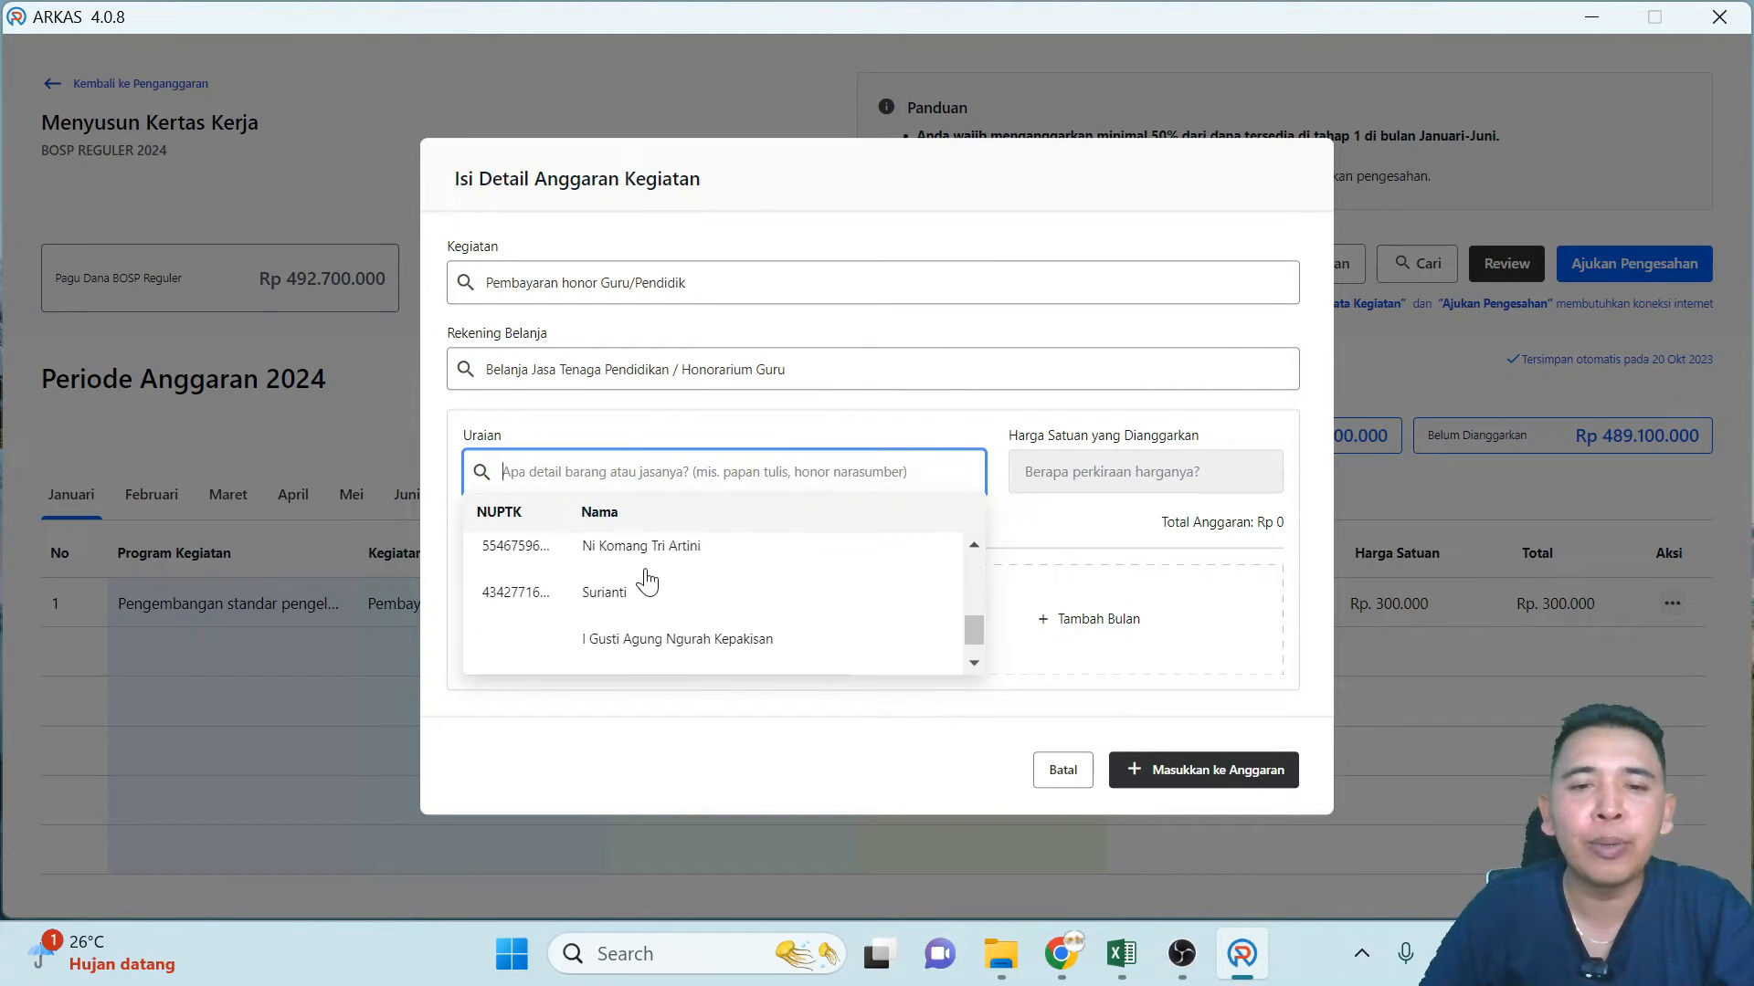
pyautogui.scroll(3, 646, 581)
pyautogui.scroll(-3, 682, 627)
pyautogui.scroll(3, 685, 640)
pyautogui.scroll(-3, 512, 599)
pyautogui.scroll(-3, 508, 621)
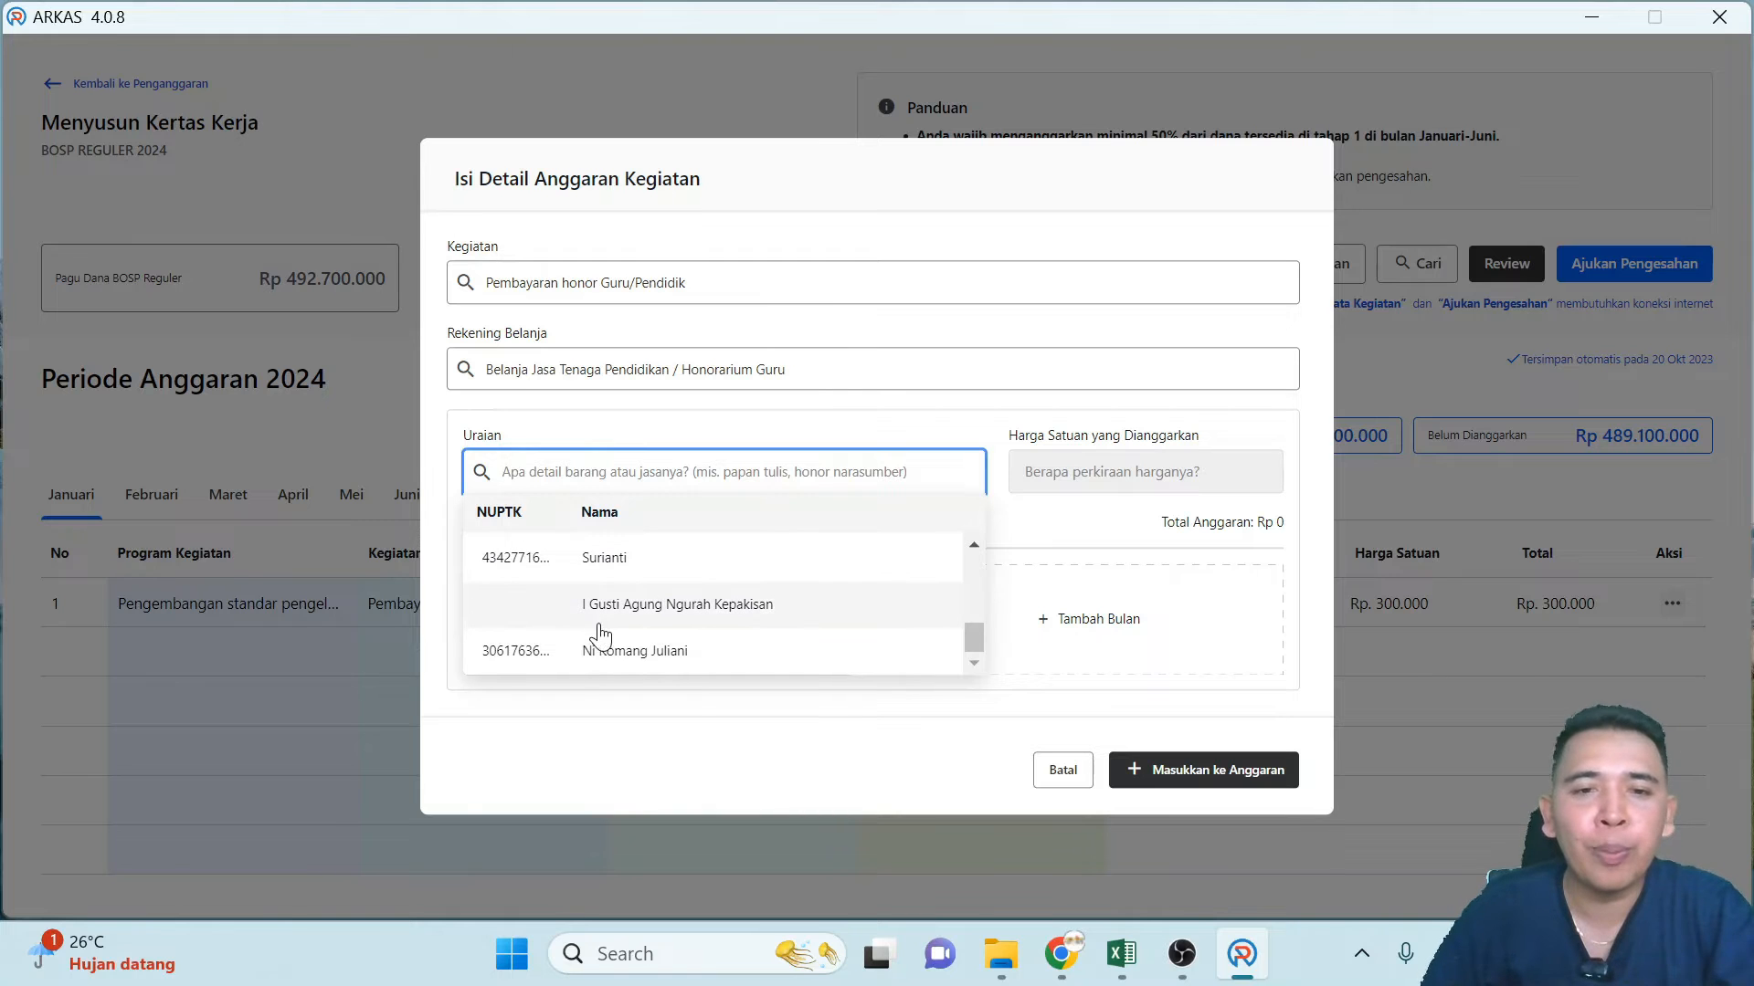
pyautogui.scroll(5, 680, 617)
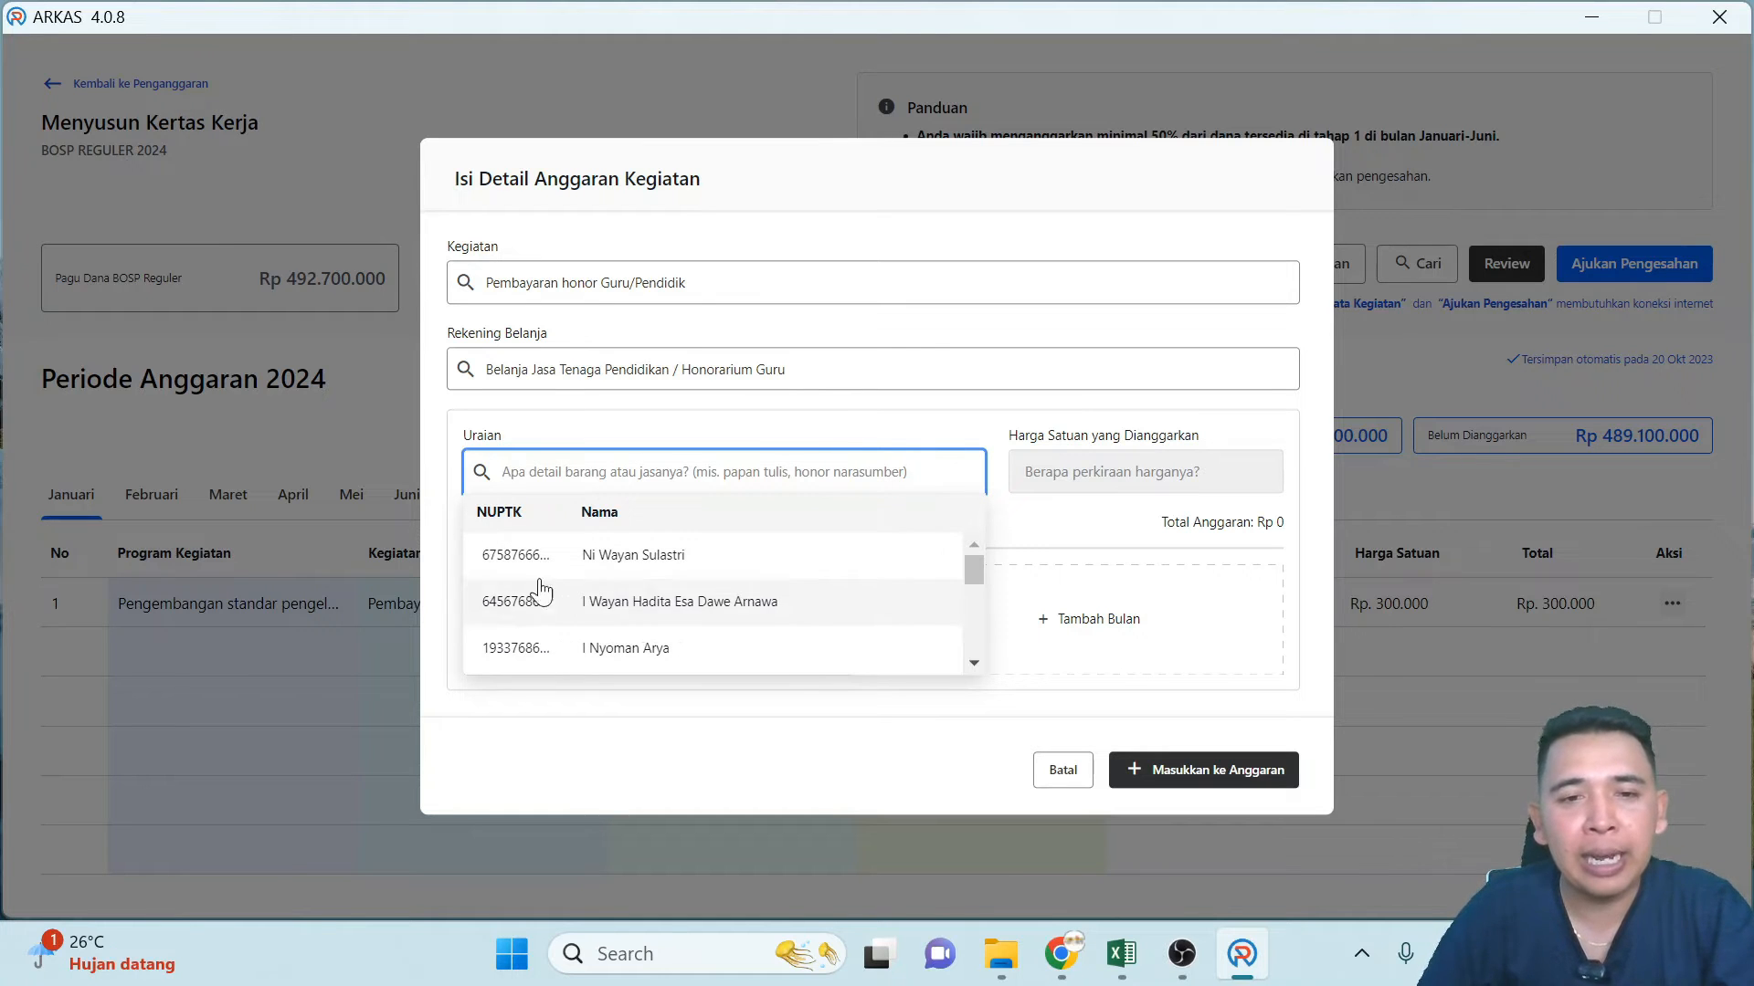
pyautogui.click(645, 602)
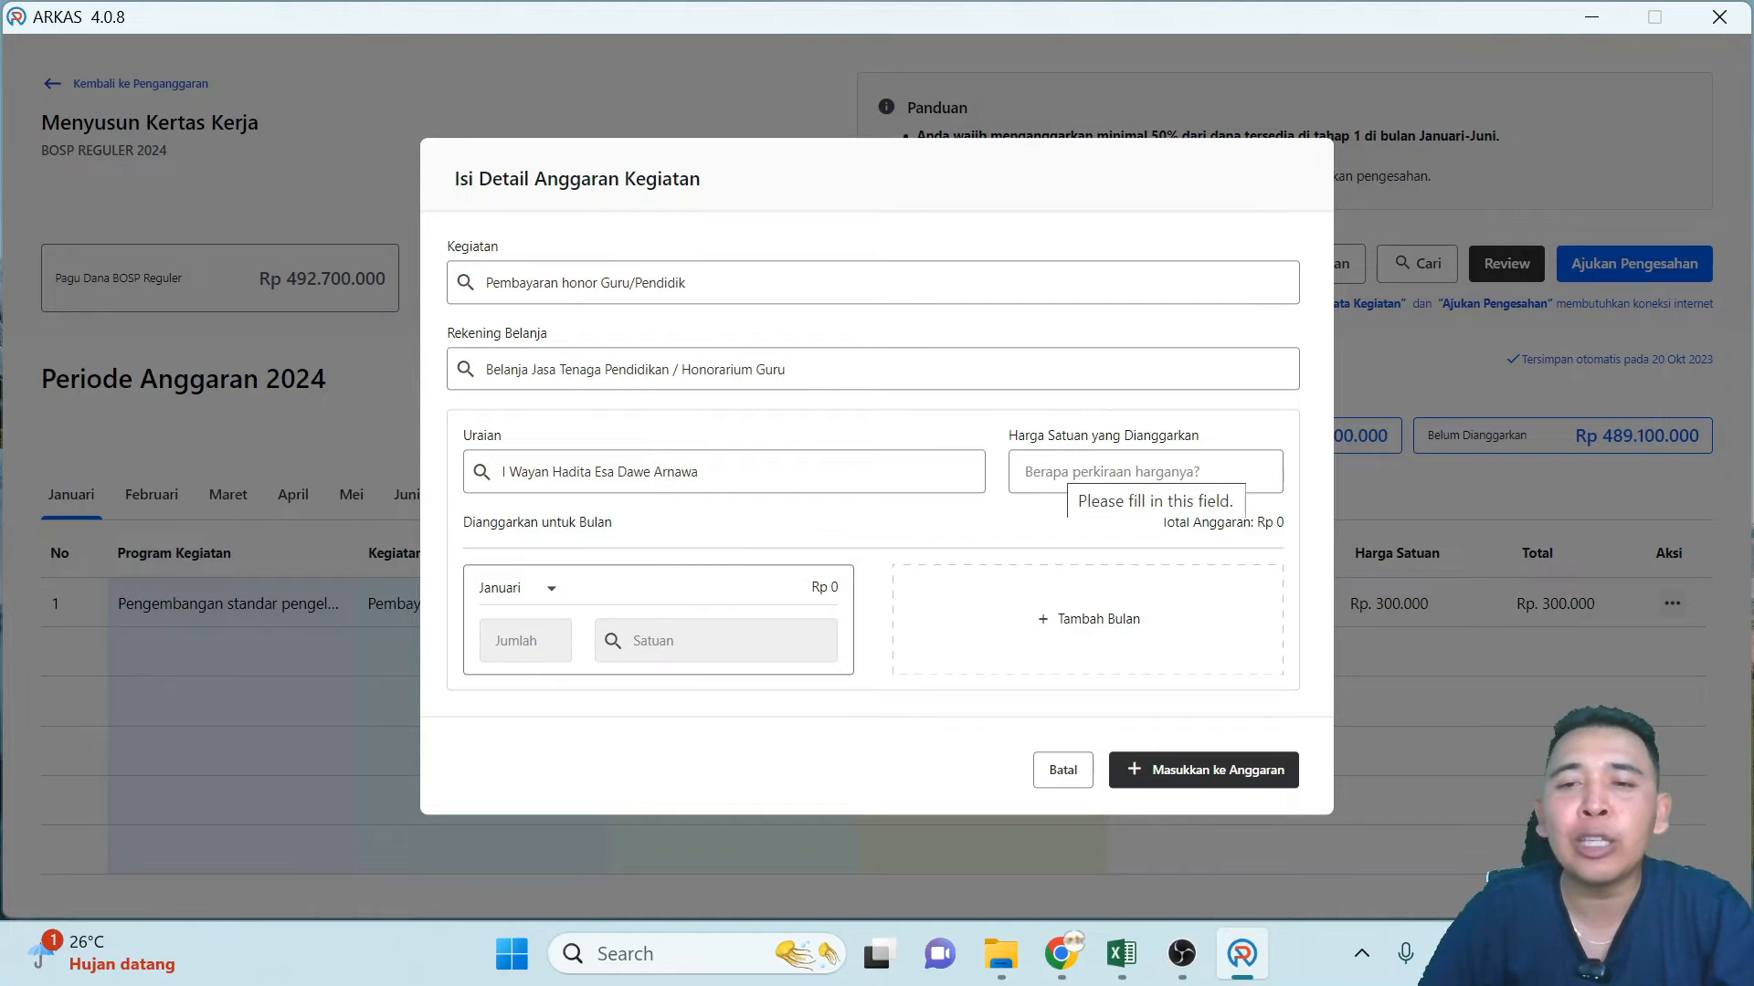
pyautogui.click(1069, 470)
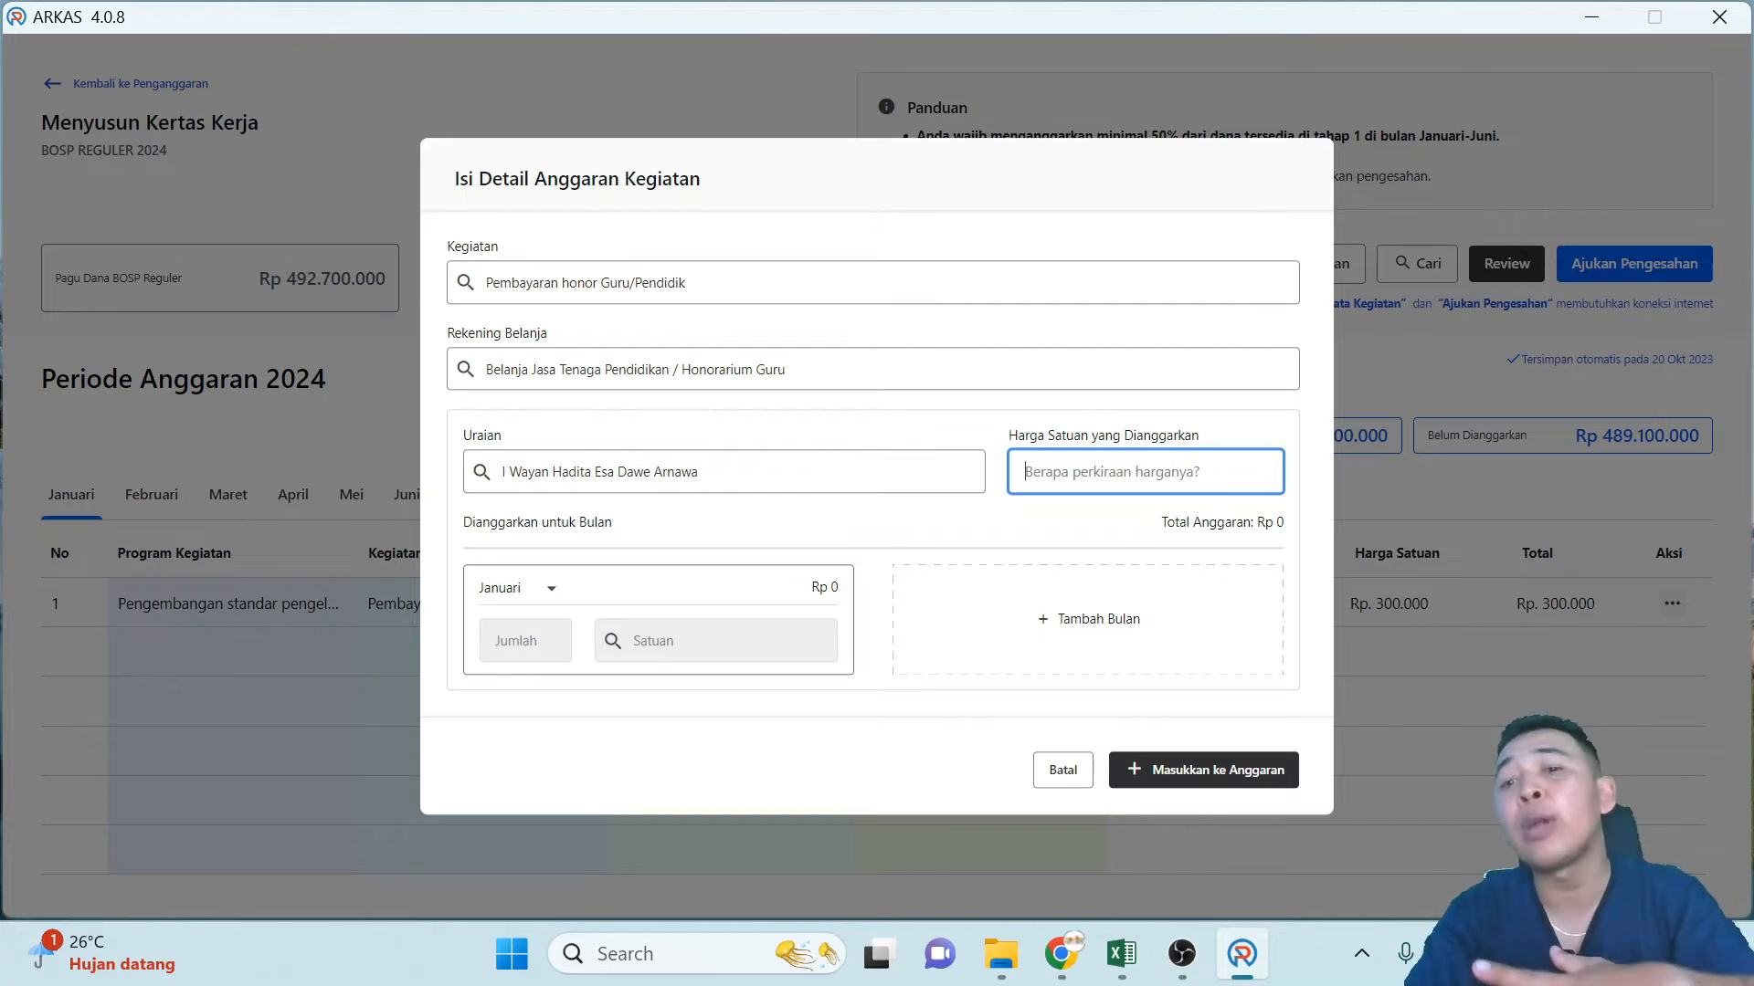
pyautogui.write('1.500.0')
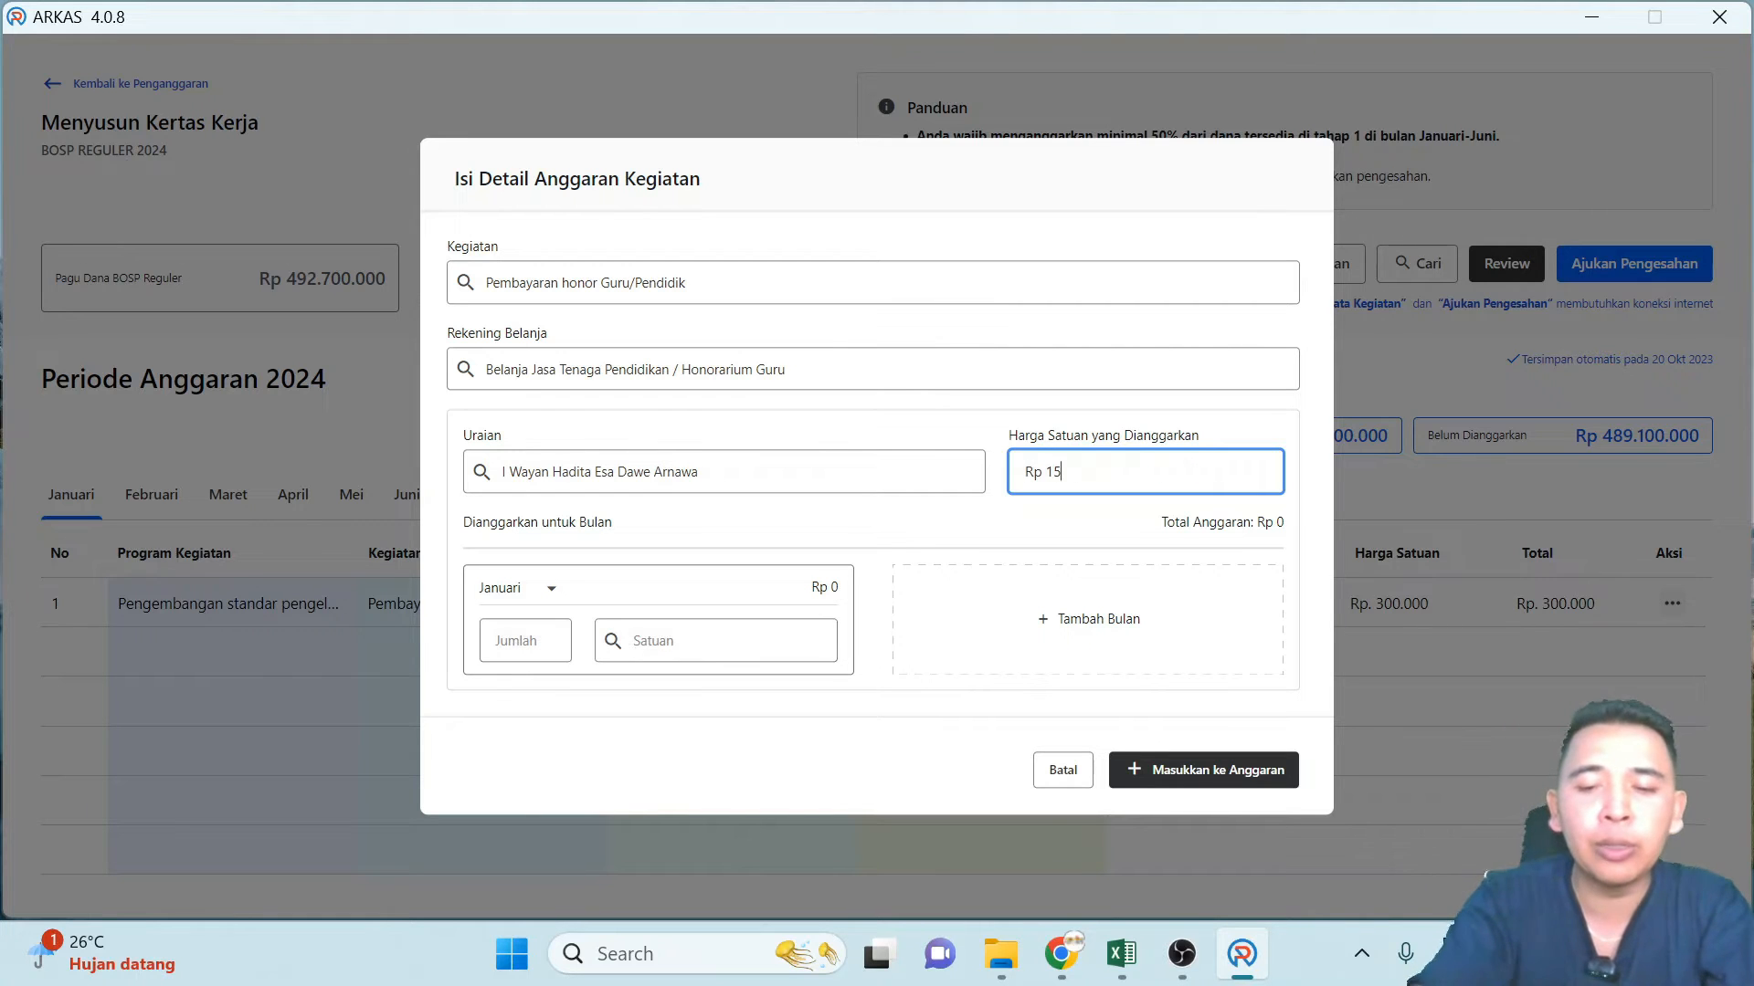
pyautogui.write('00')
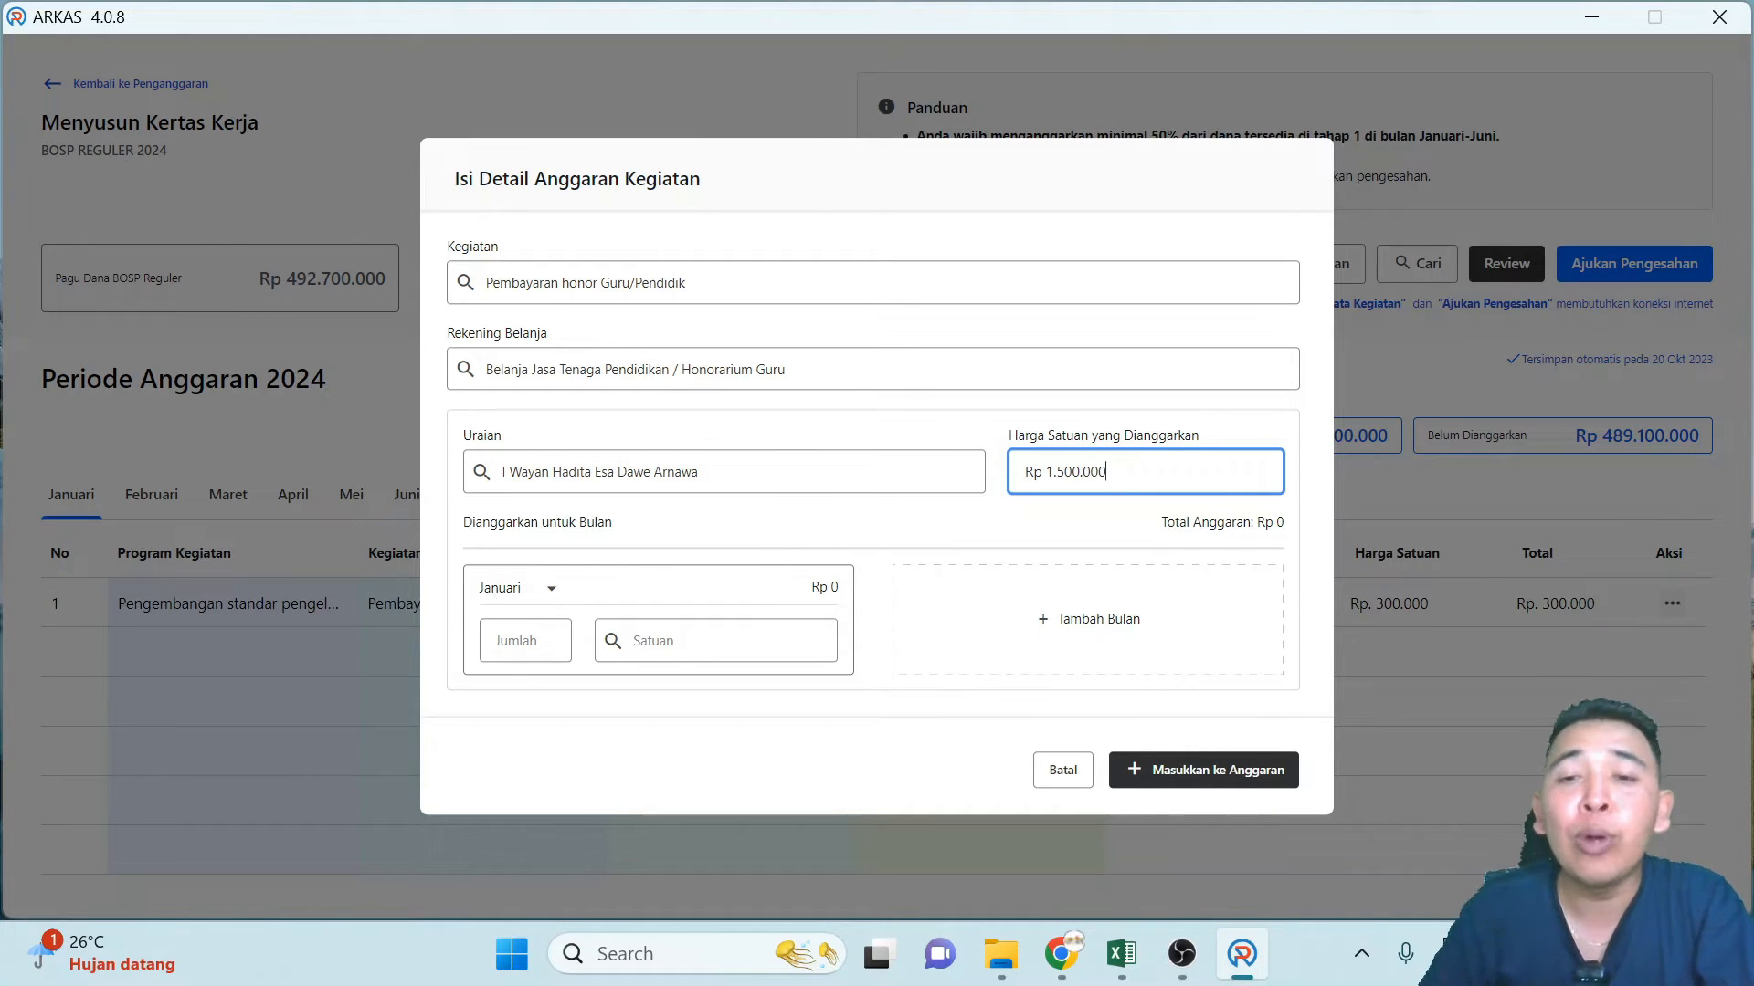
pyautogui.hotkey('ctrl', 'a')
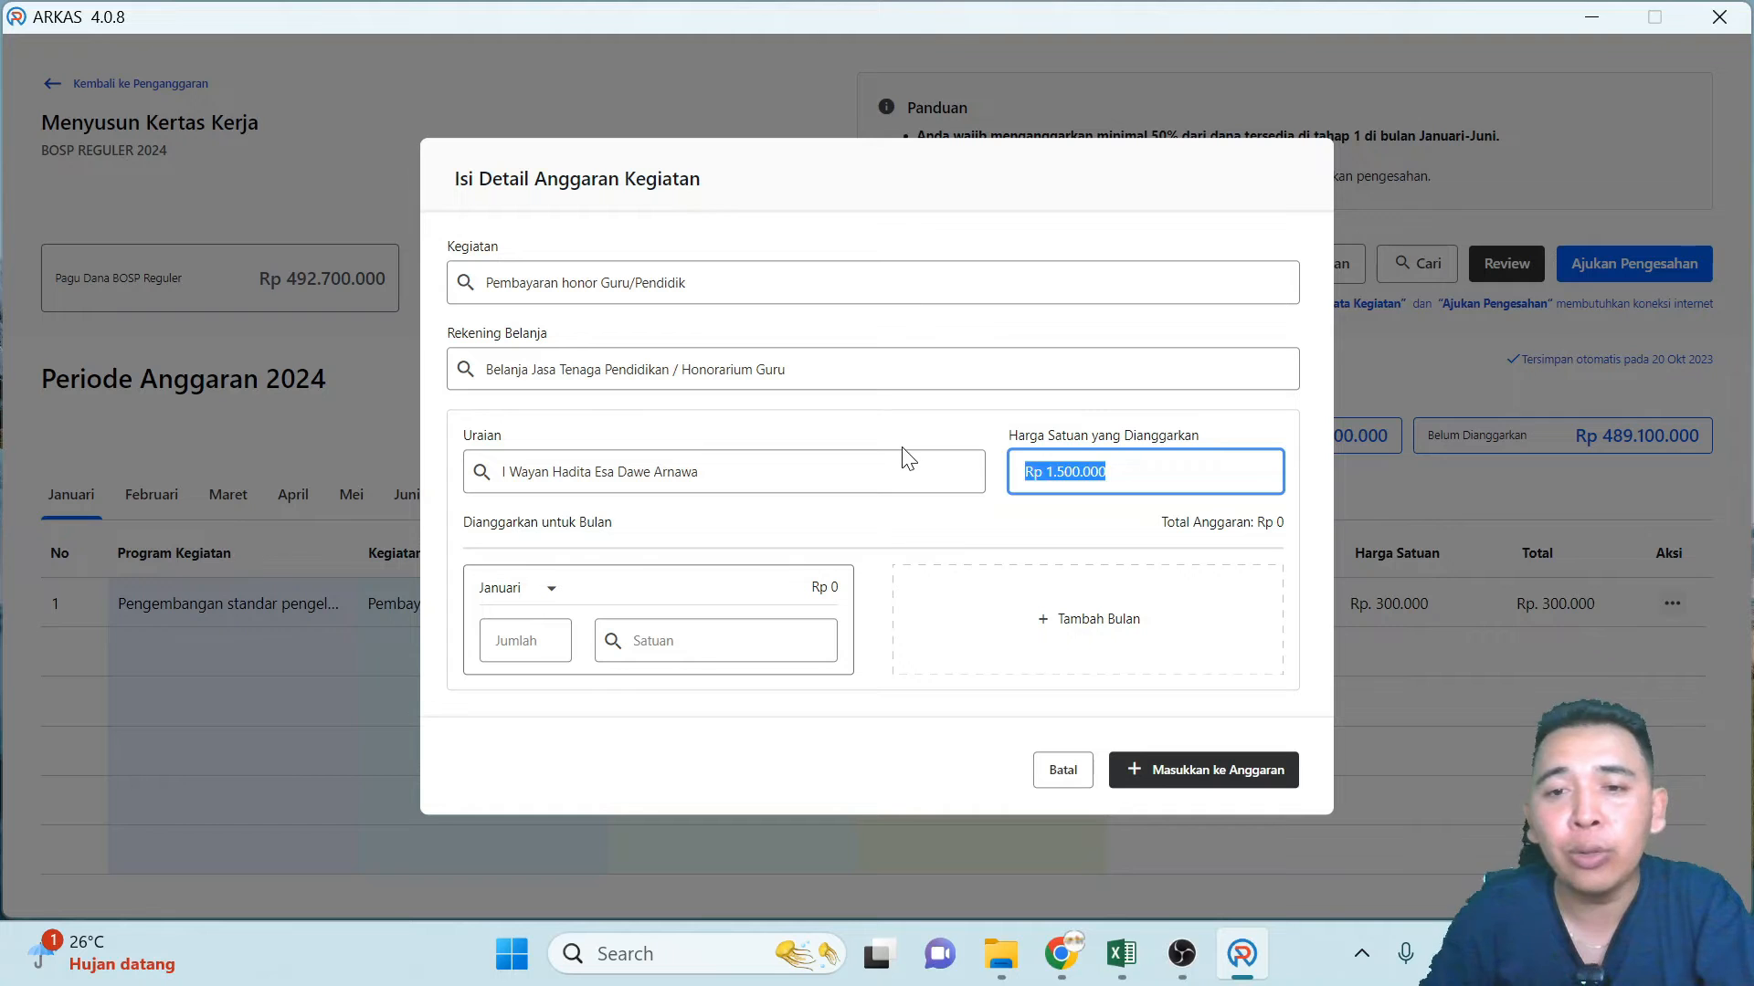
pyautogui.press('BackSpace')
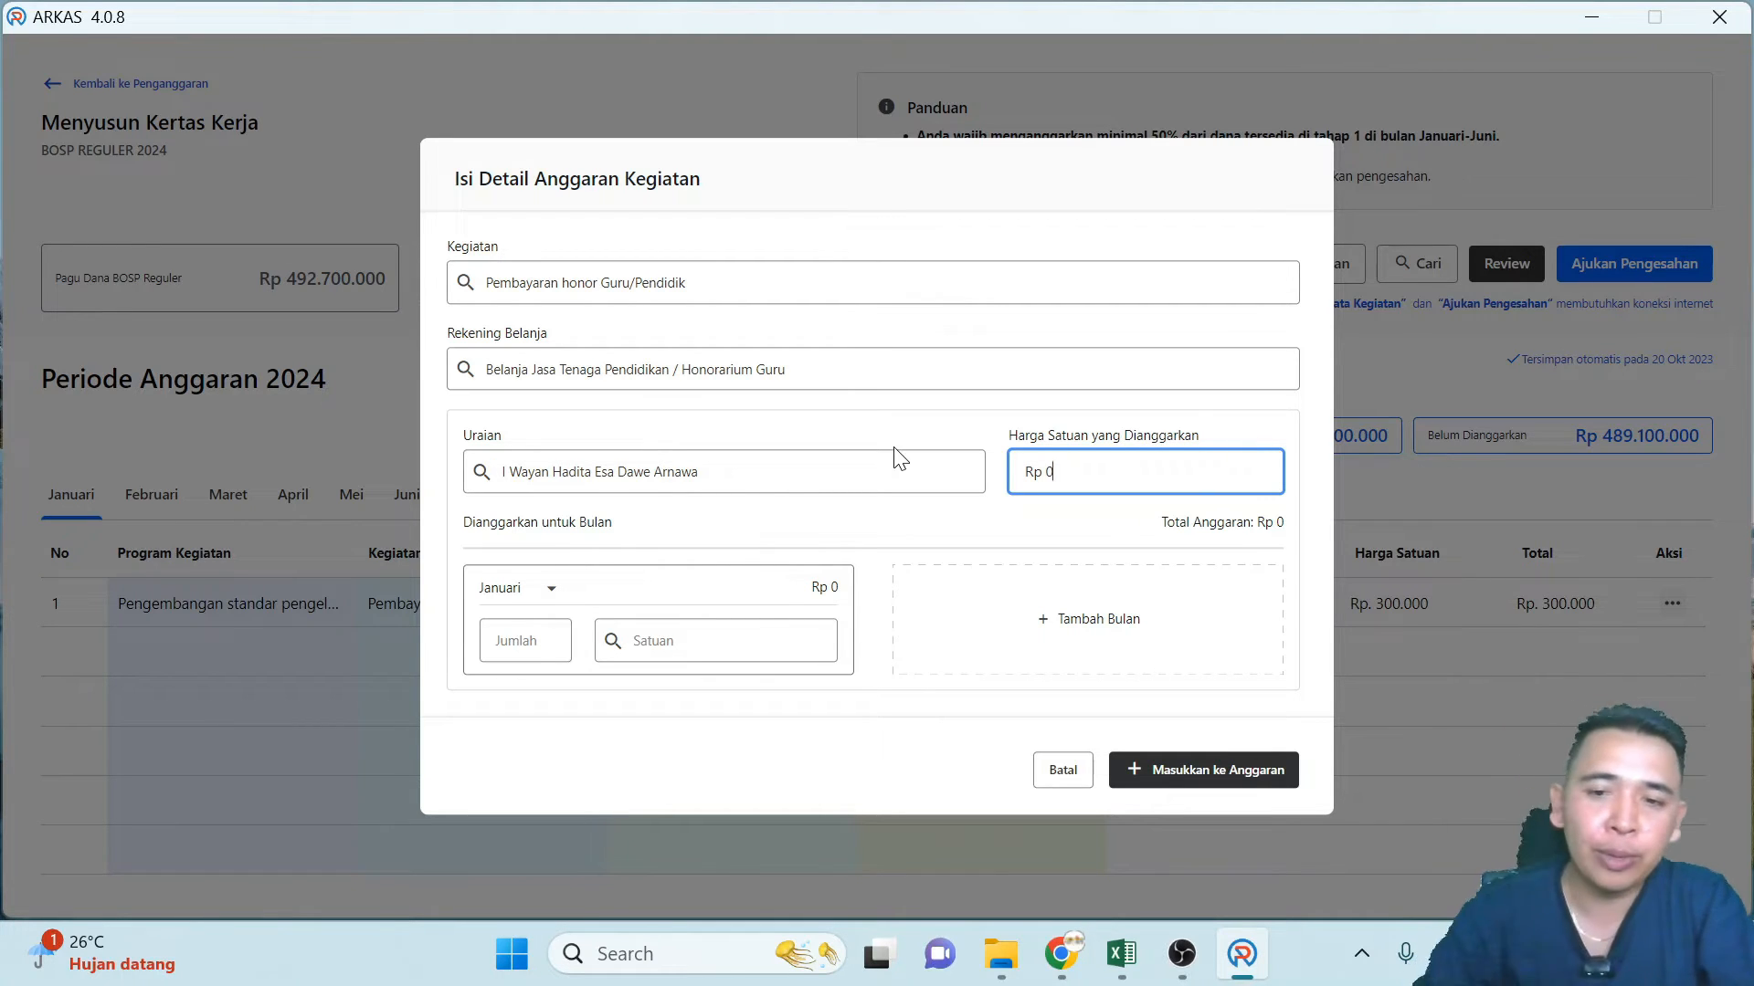
# Switch to the Excel example and compare the teacher's weekly hours, the honorarium per hour and the formula for the honorarium per hour per month.
pyautogui.click(1122, 953)
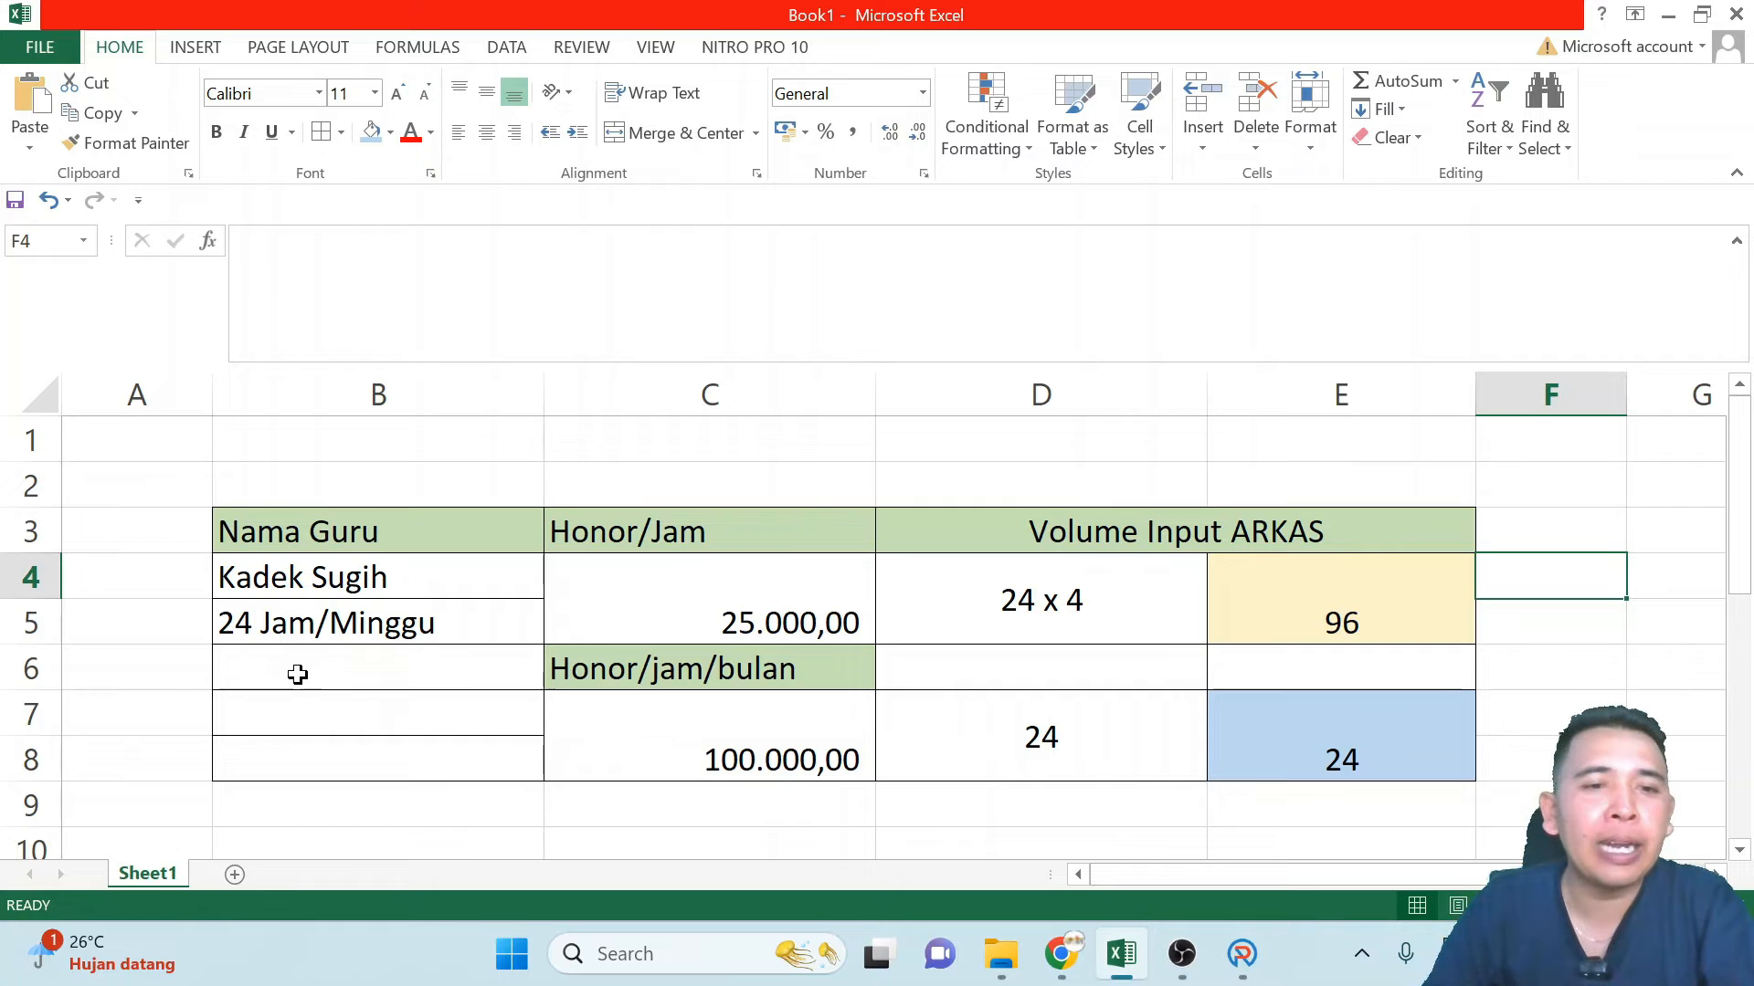
pyautogui.click(328, 578)
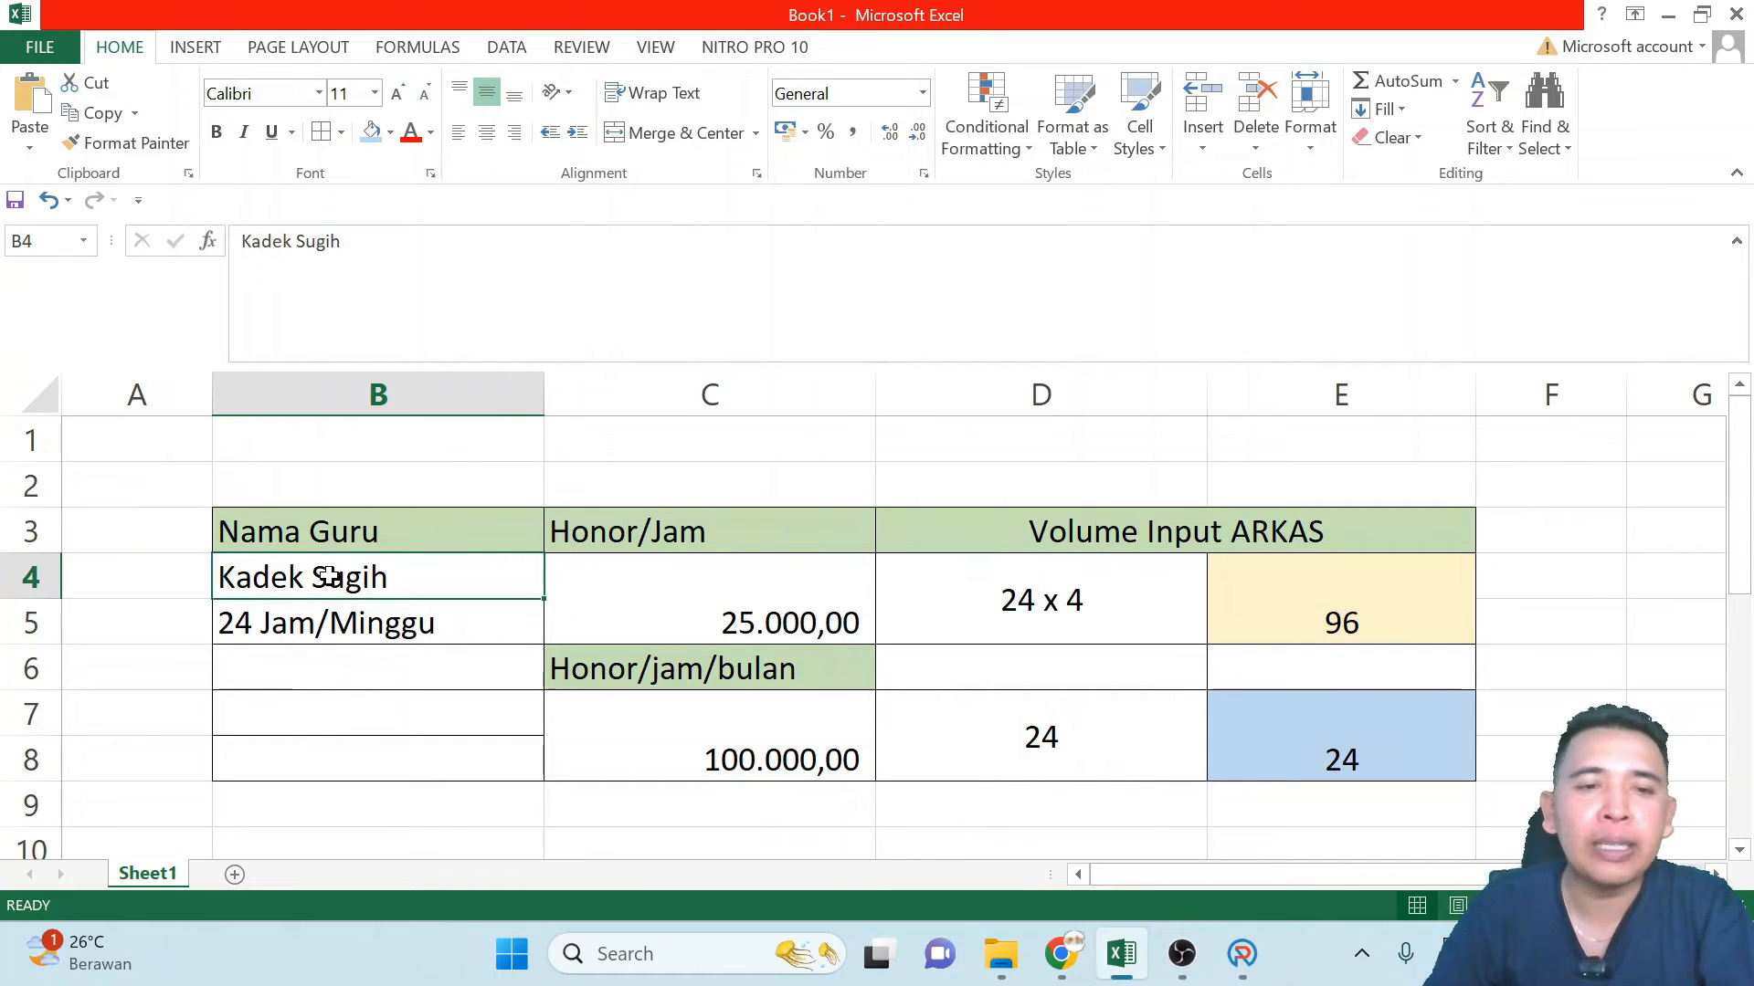
pyautogui.click(298, 629)
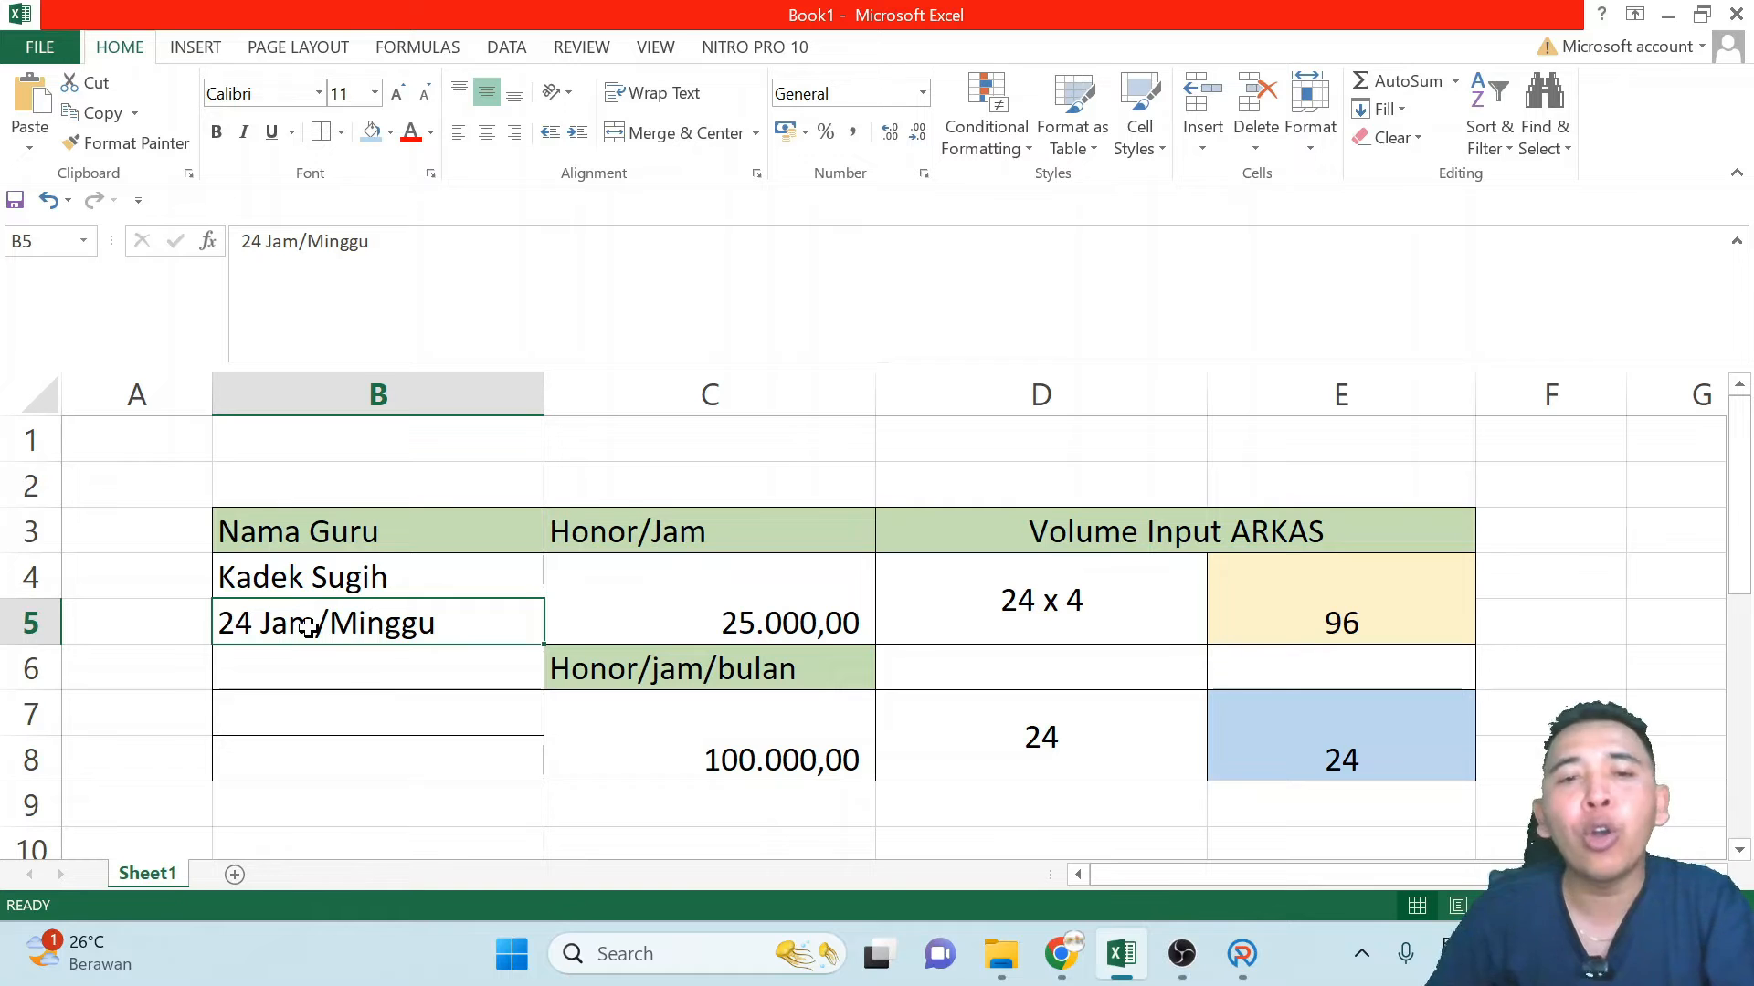
pyautogui.click(787, 596)
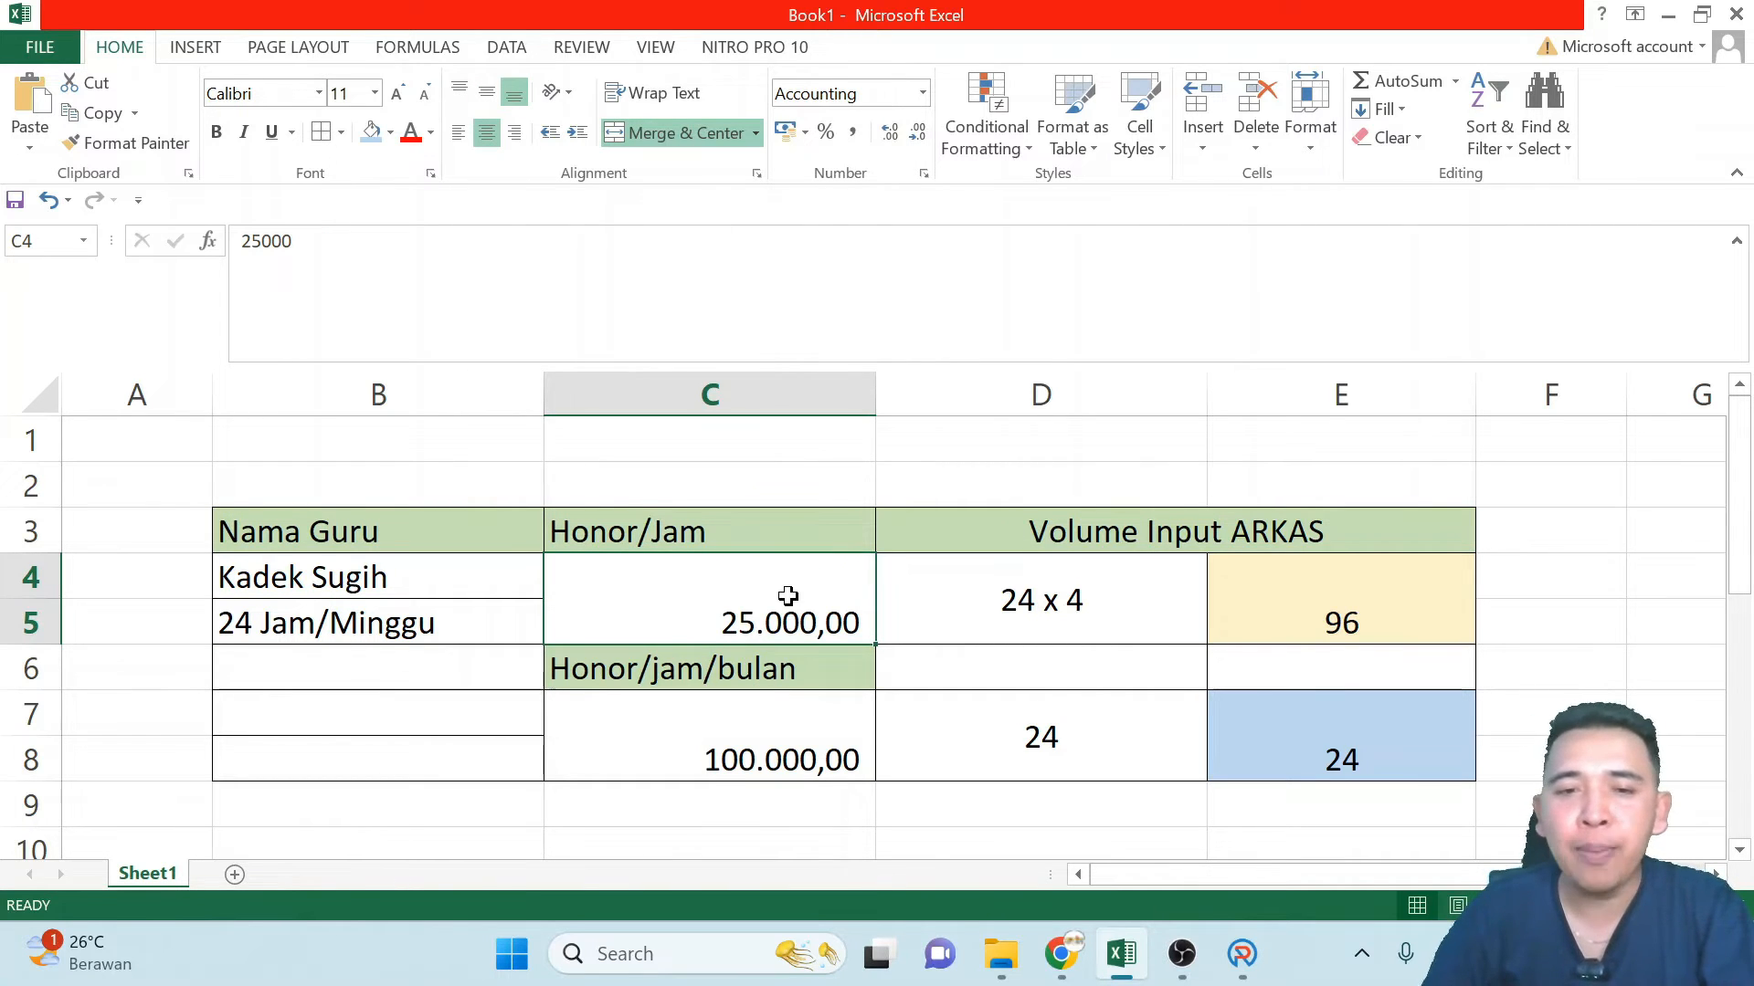
pyautogui.click(753, 765)
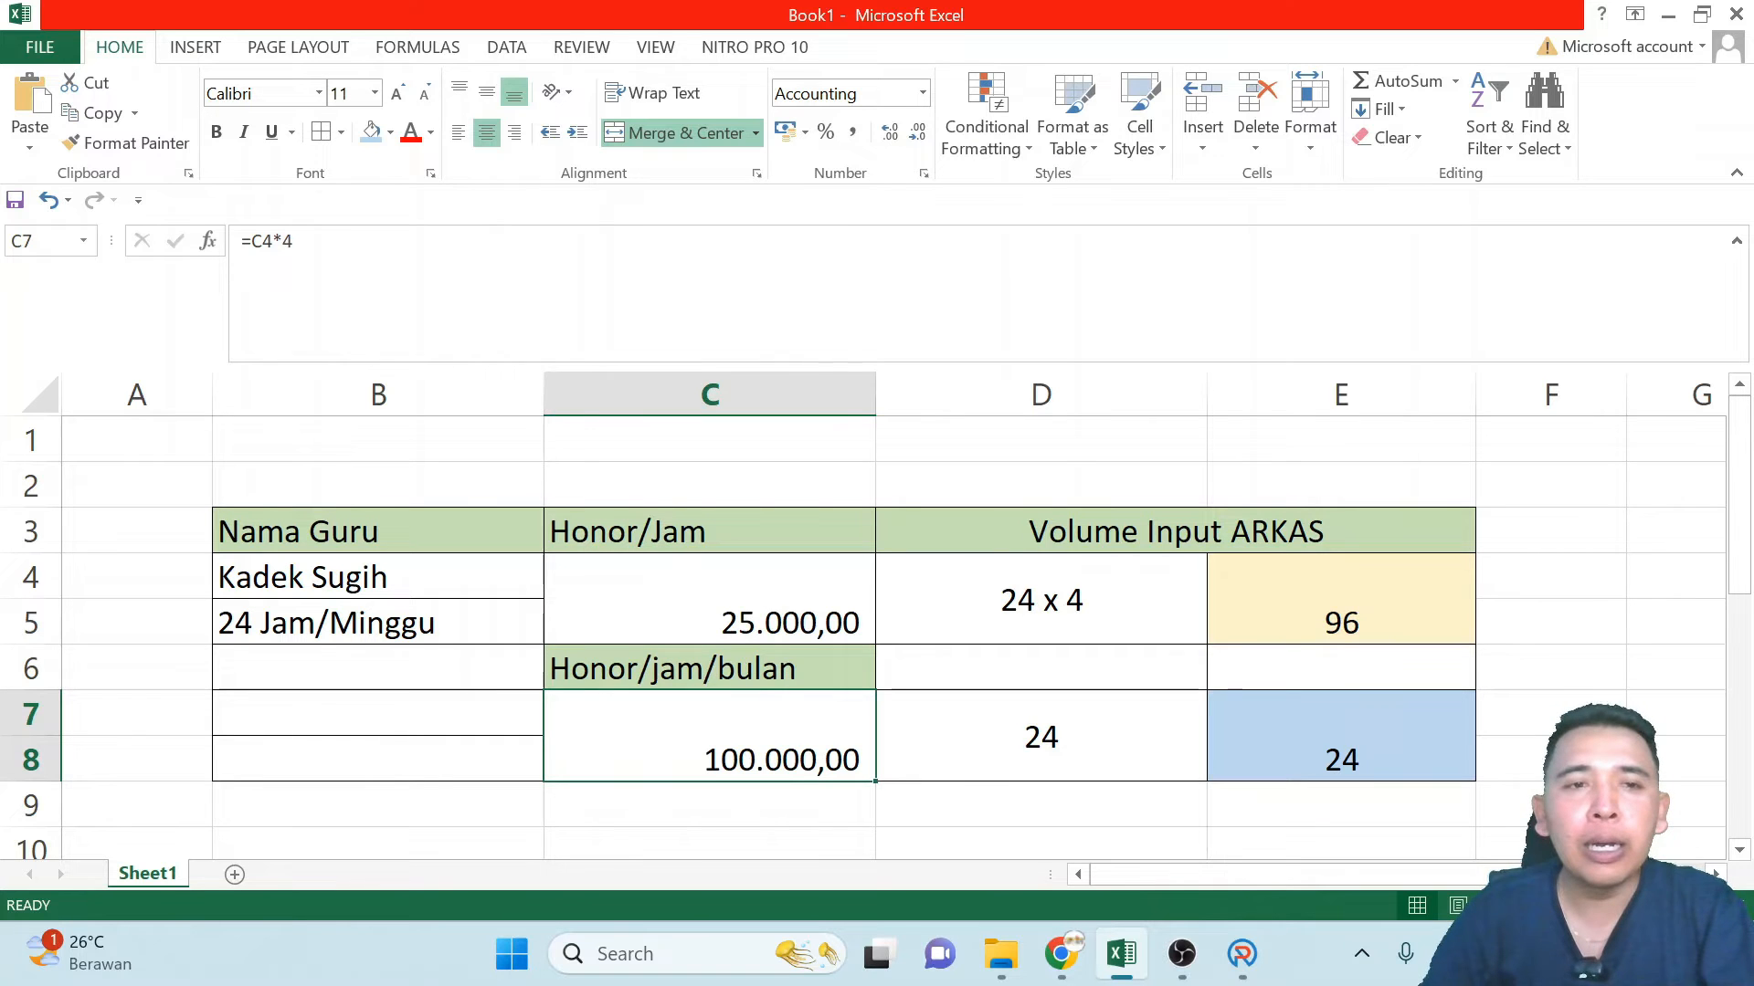
pyautogui.click(786, 615)
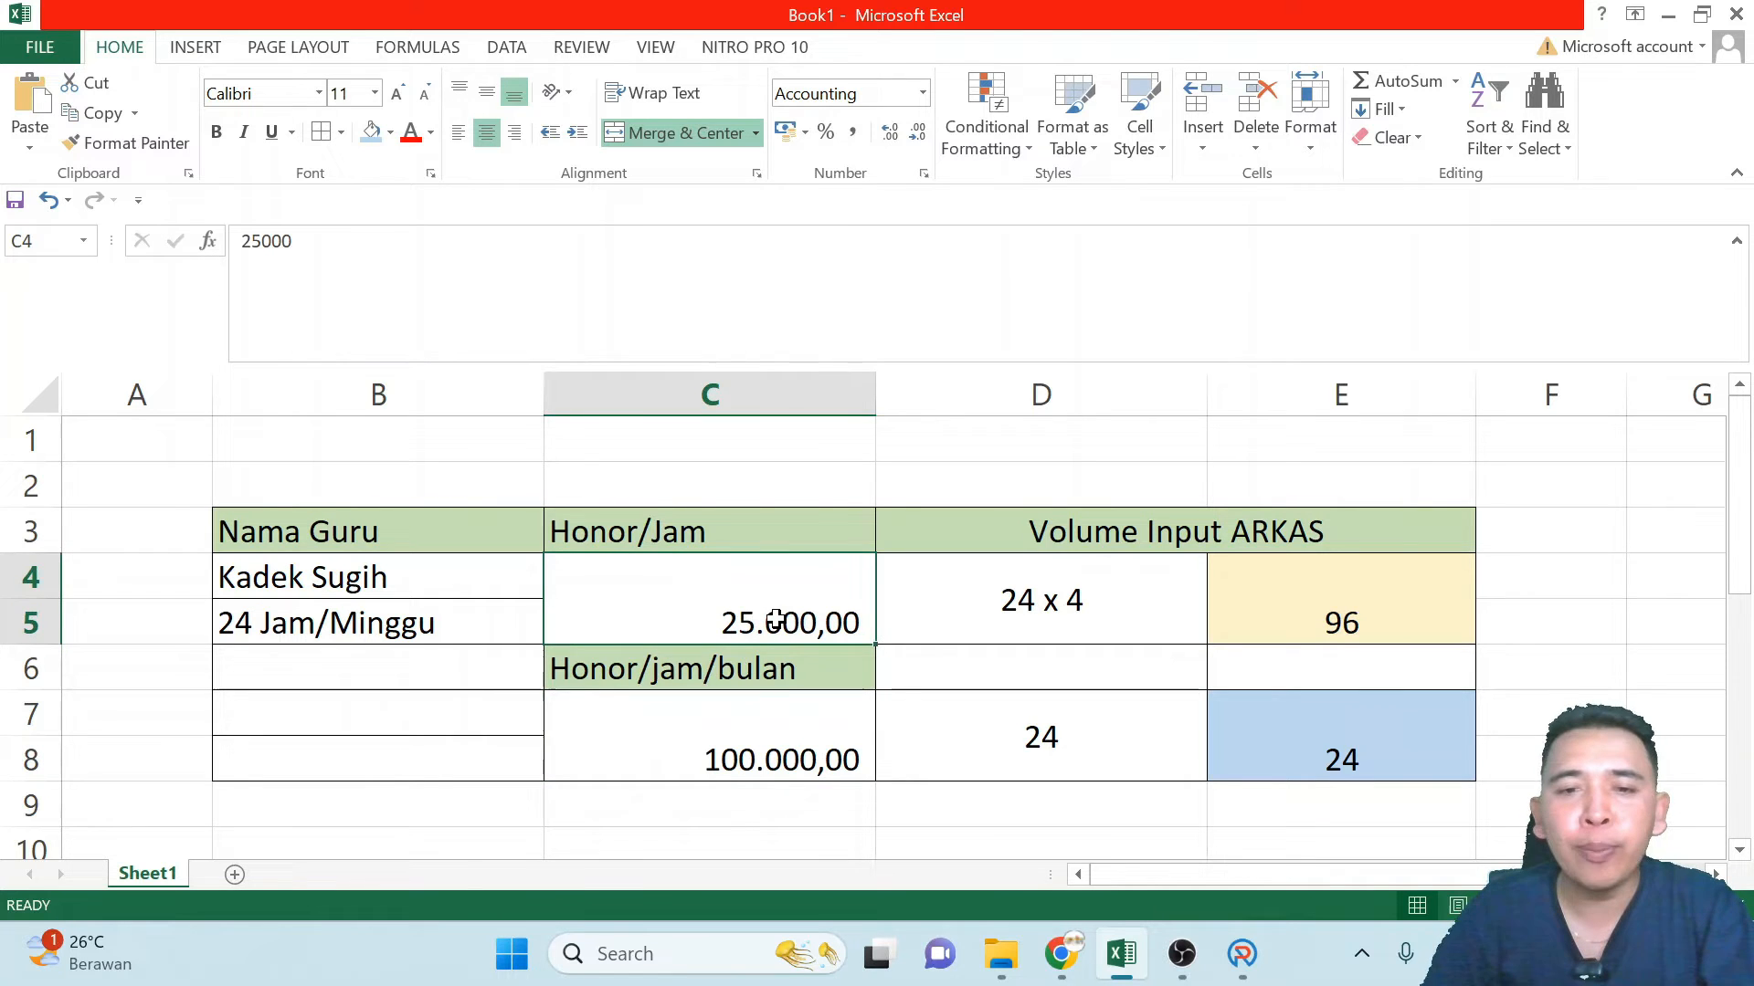
pyautogui.click(790, 777)
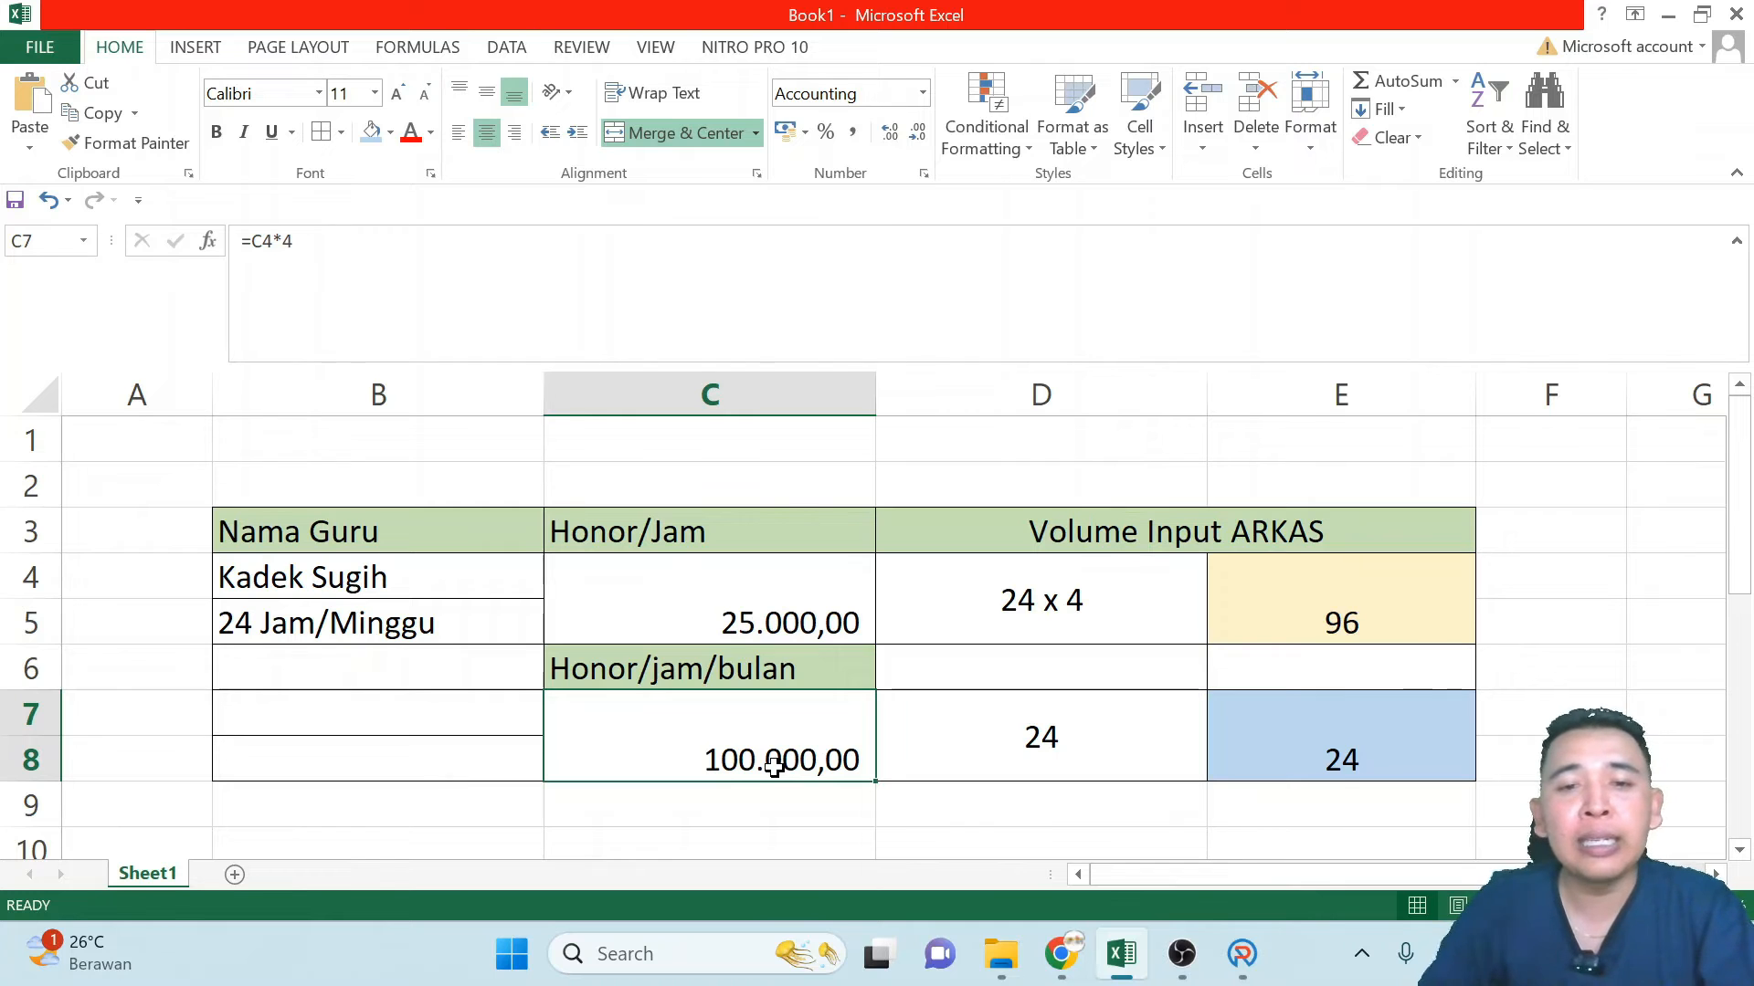
pyautogui.click(746, 621)
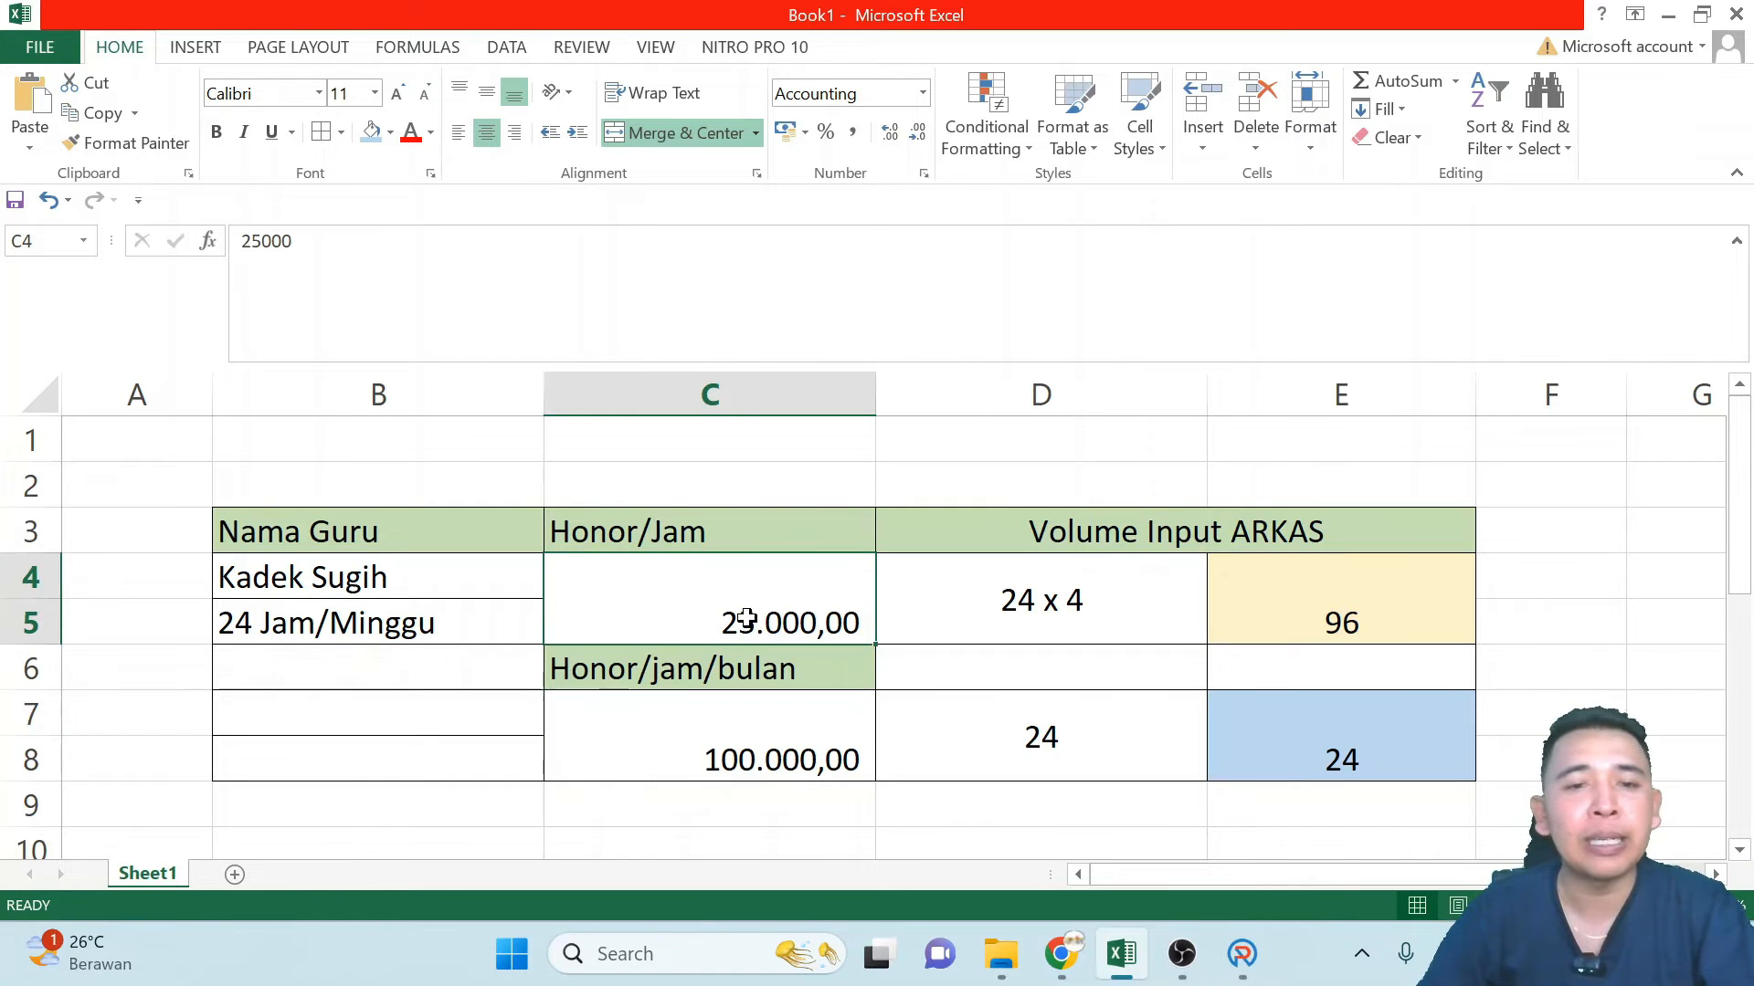
pyautogui.click(772, 746)
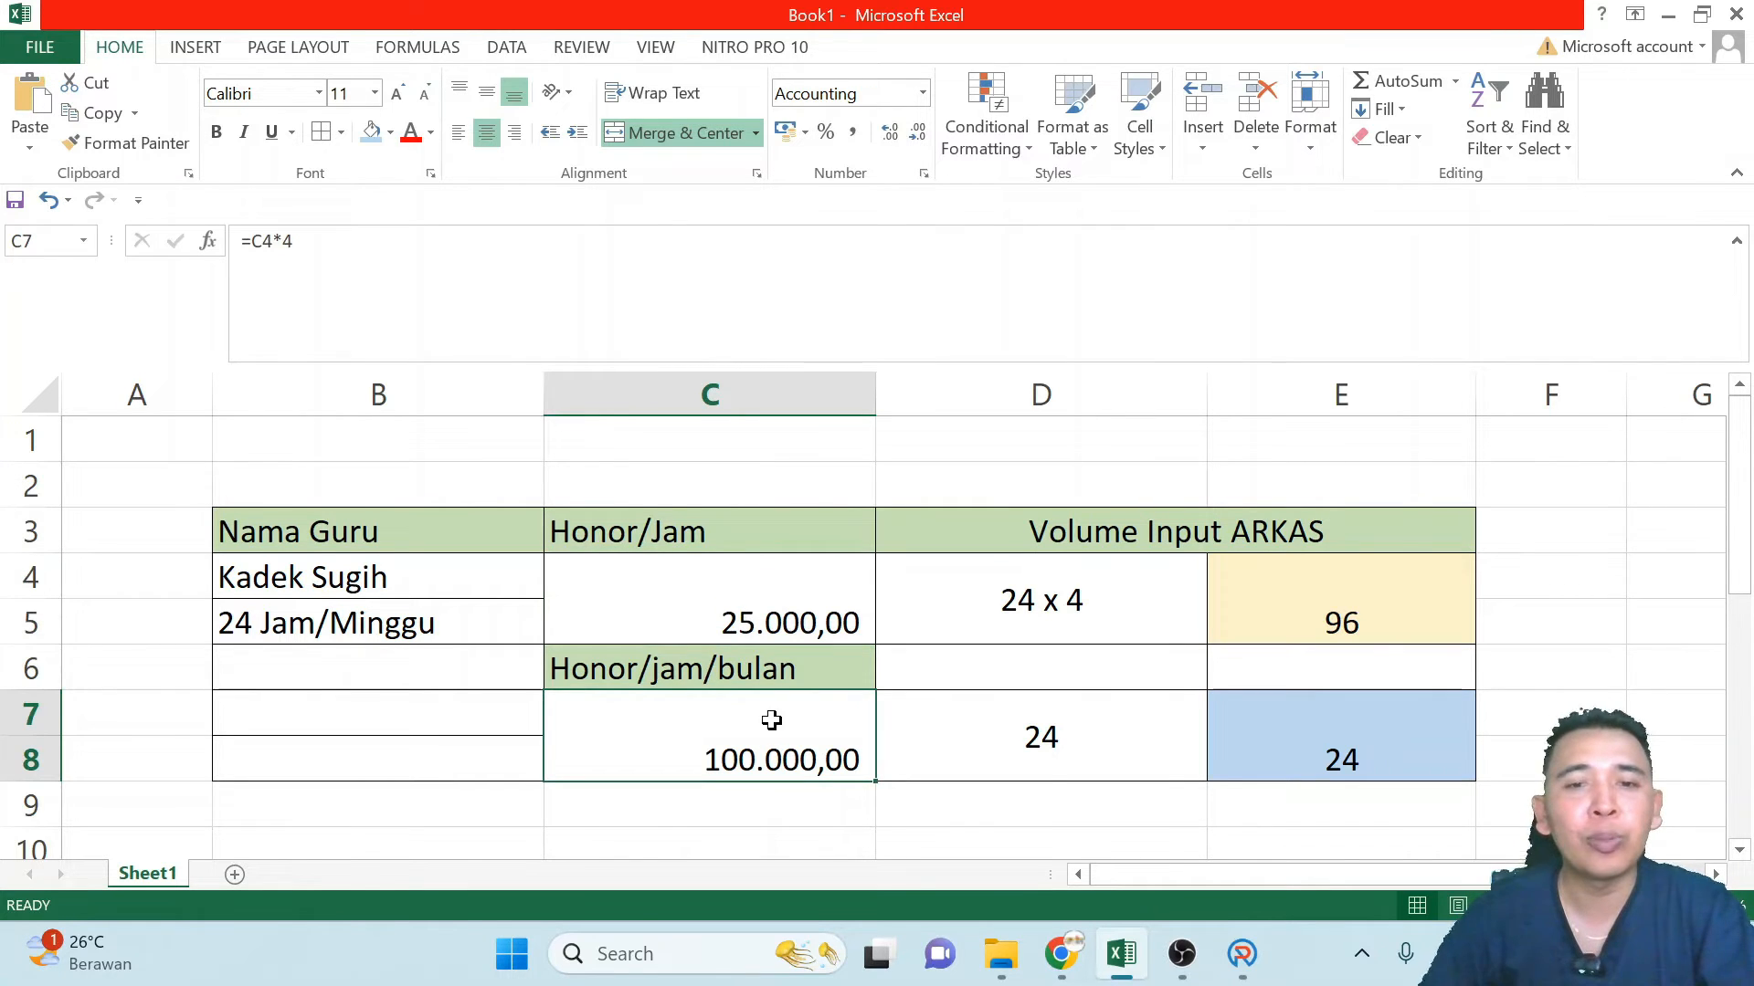
pyautogui.click(747, 618)
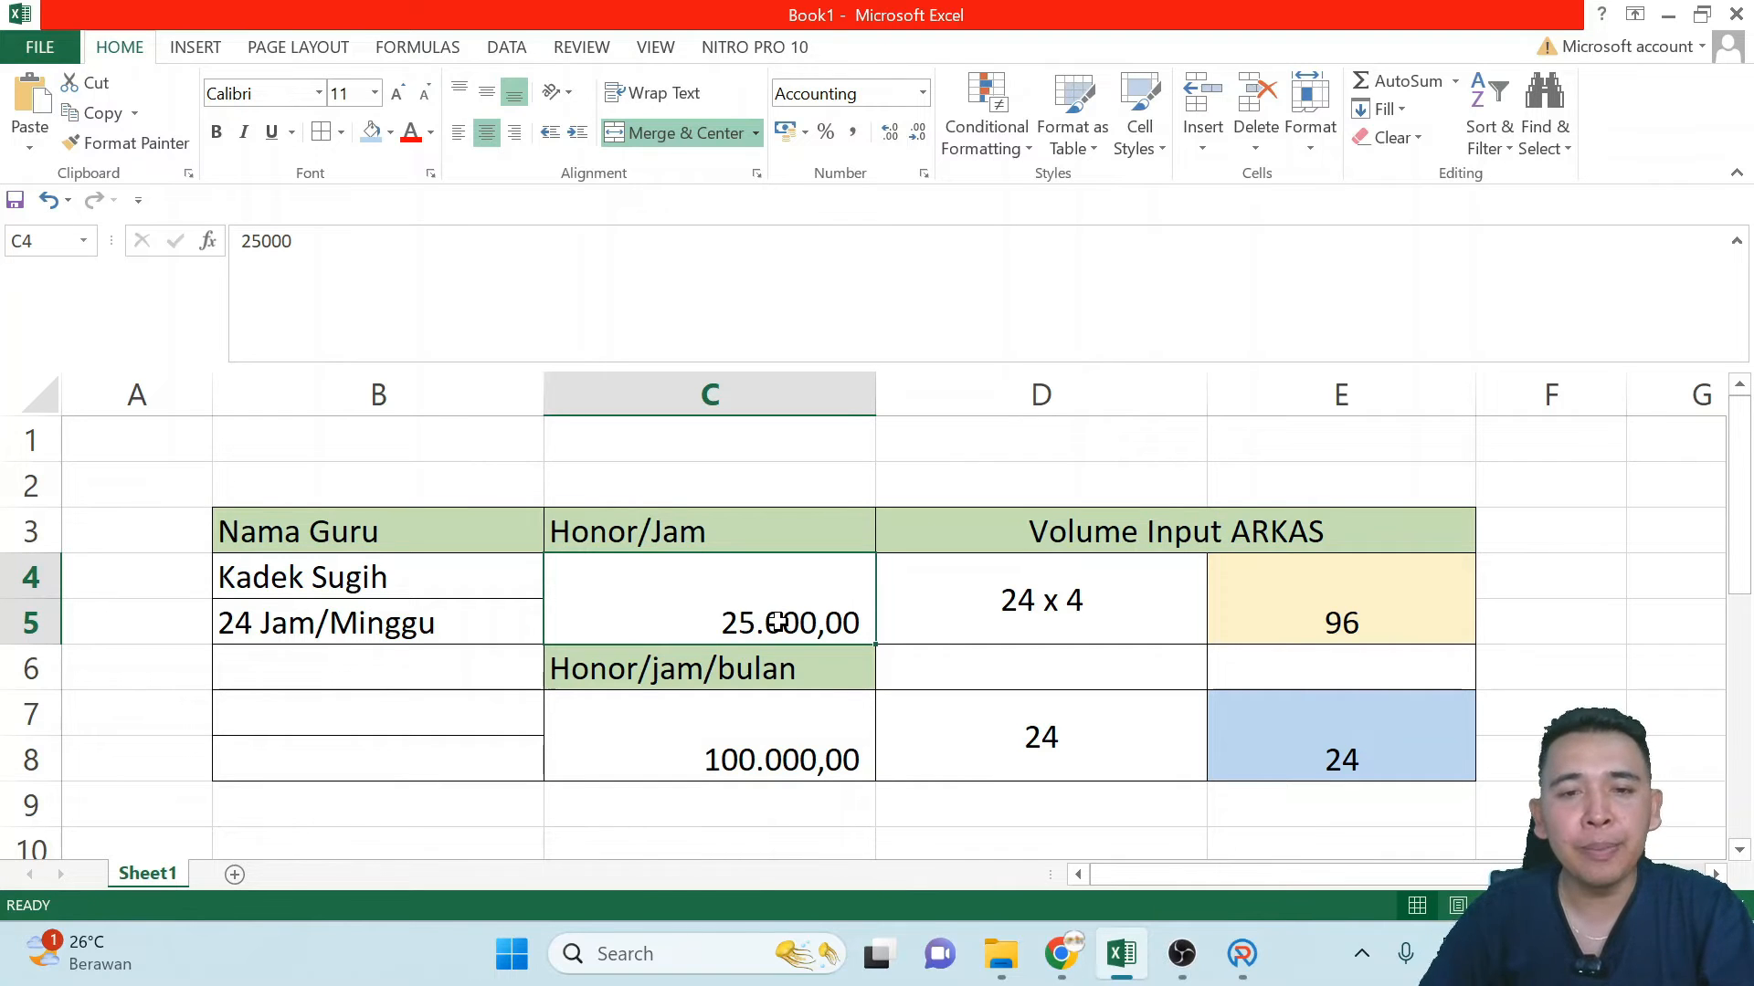
pyautogui.click(776, 752)
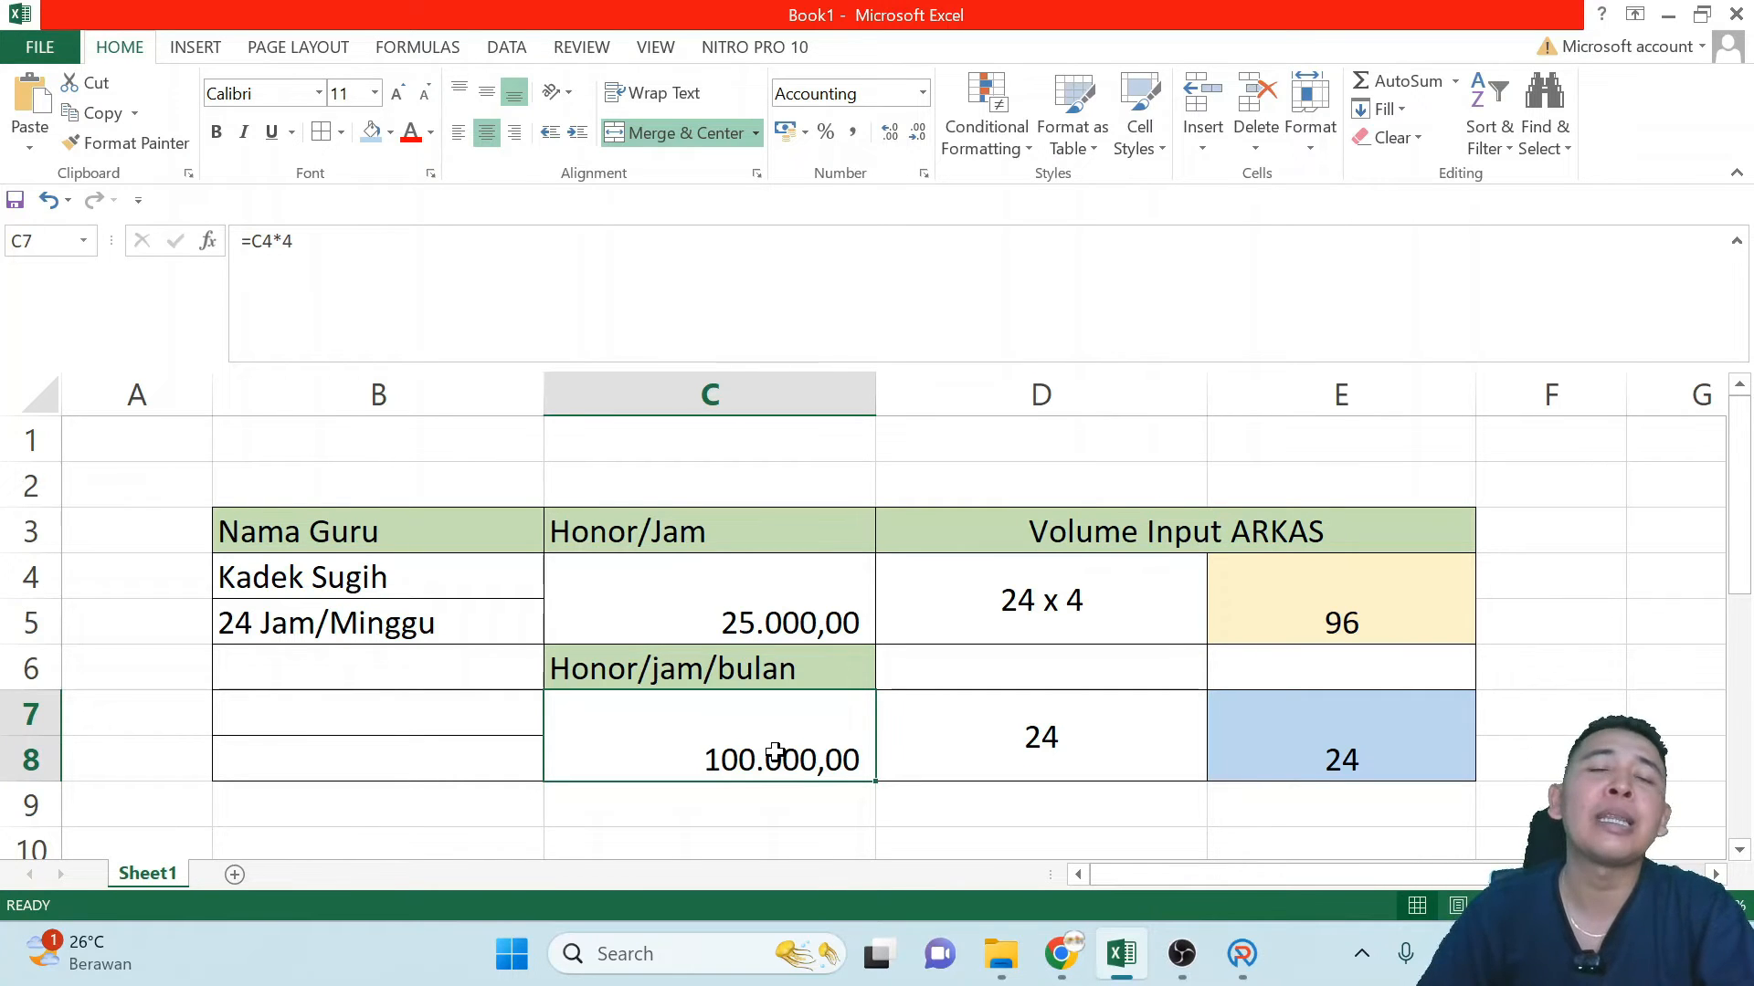
pyautogui.click(684, 620)
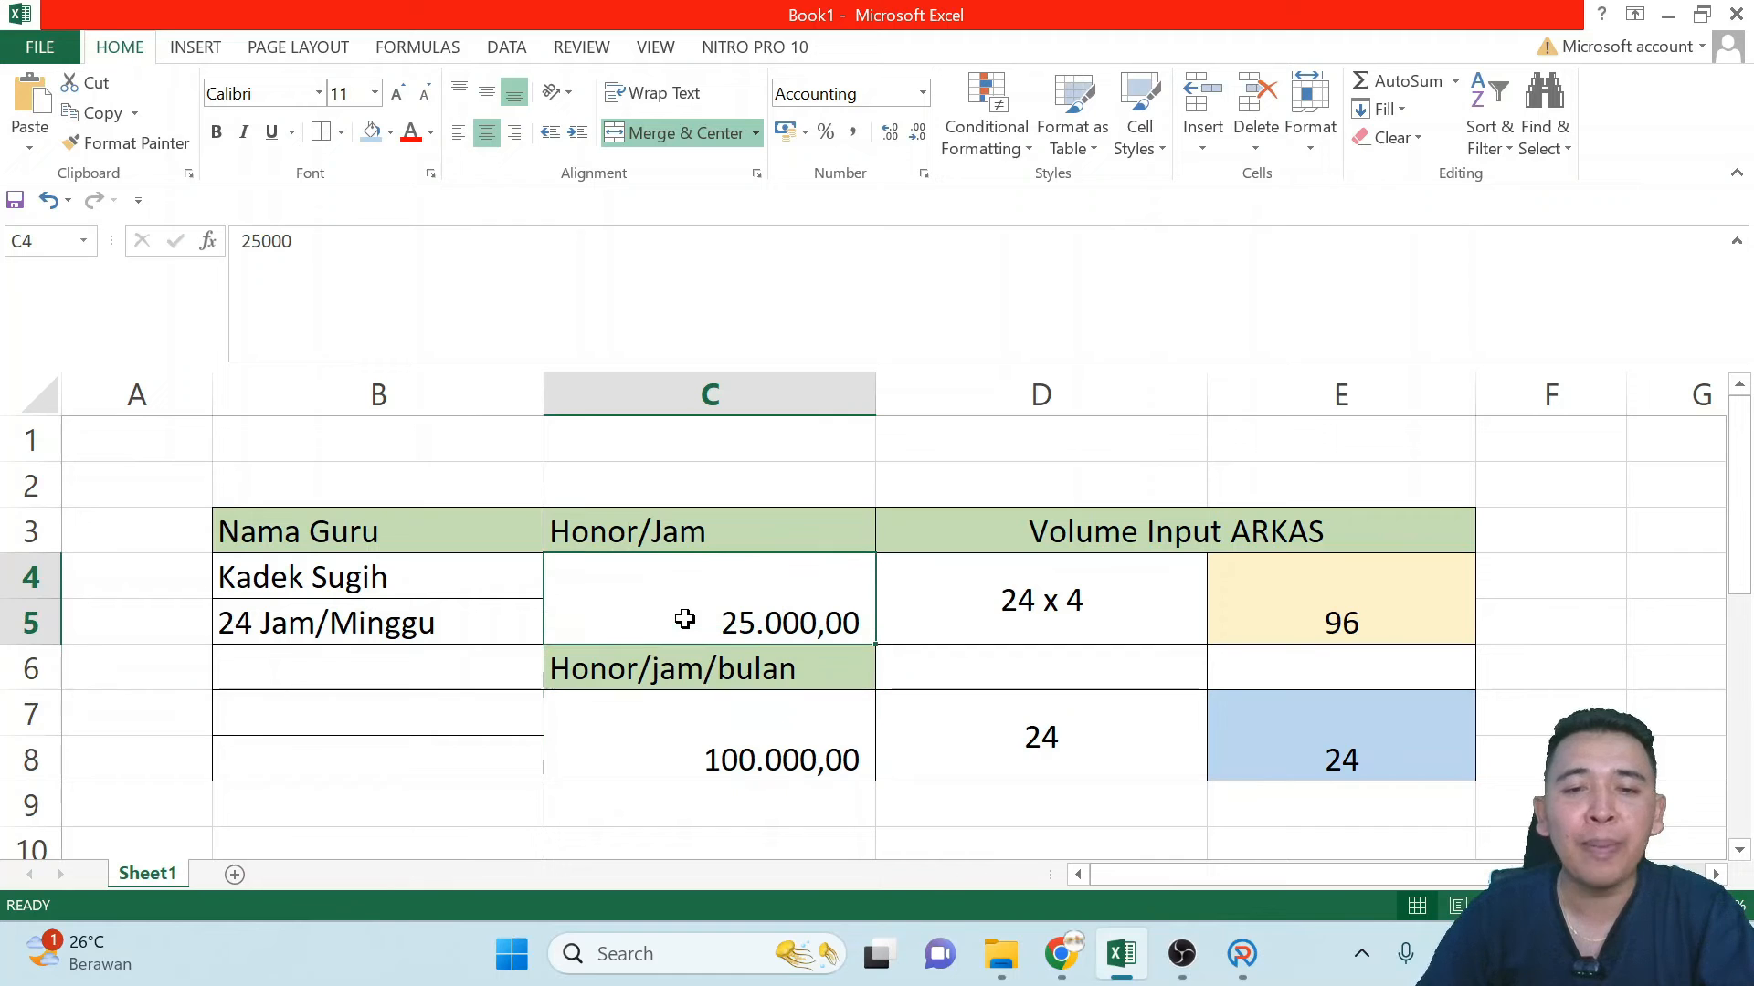
pyautogui.click(766, 741)
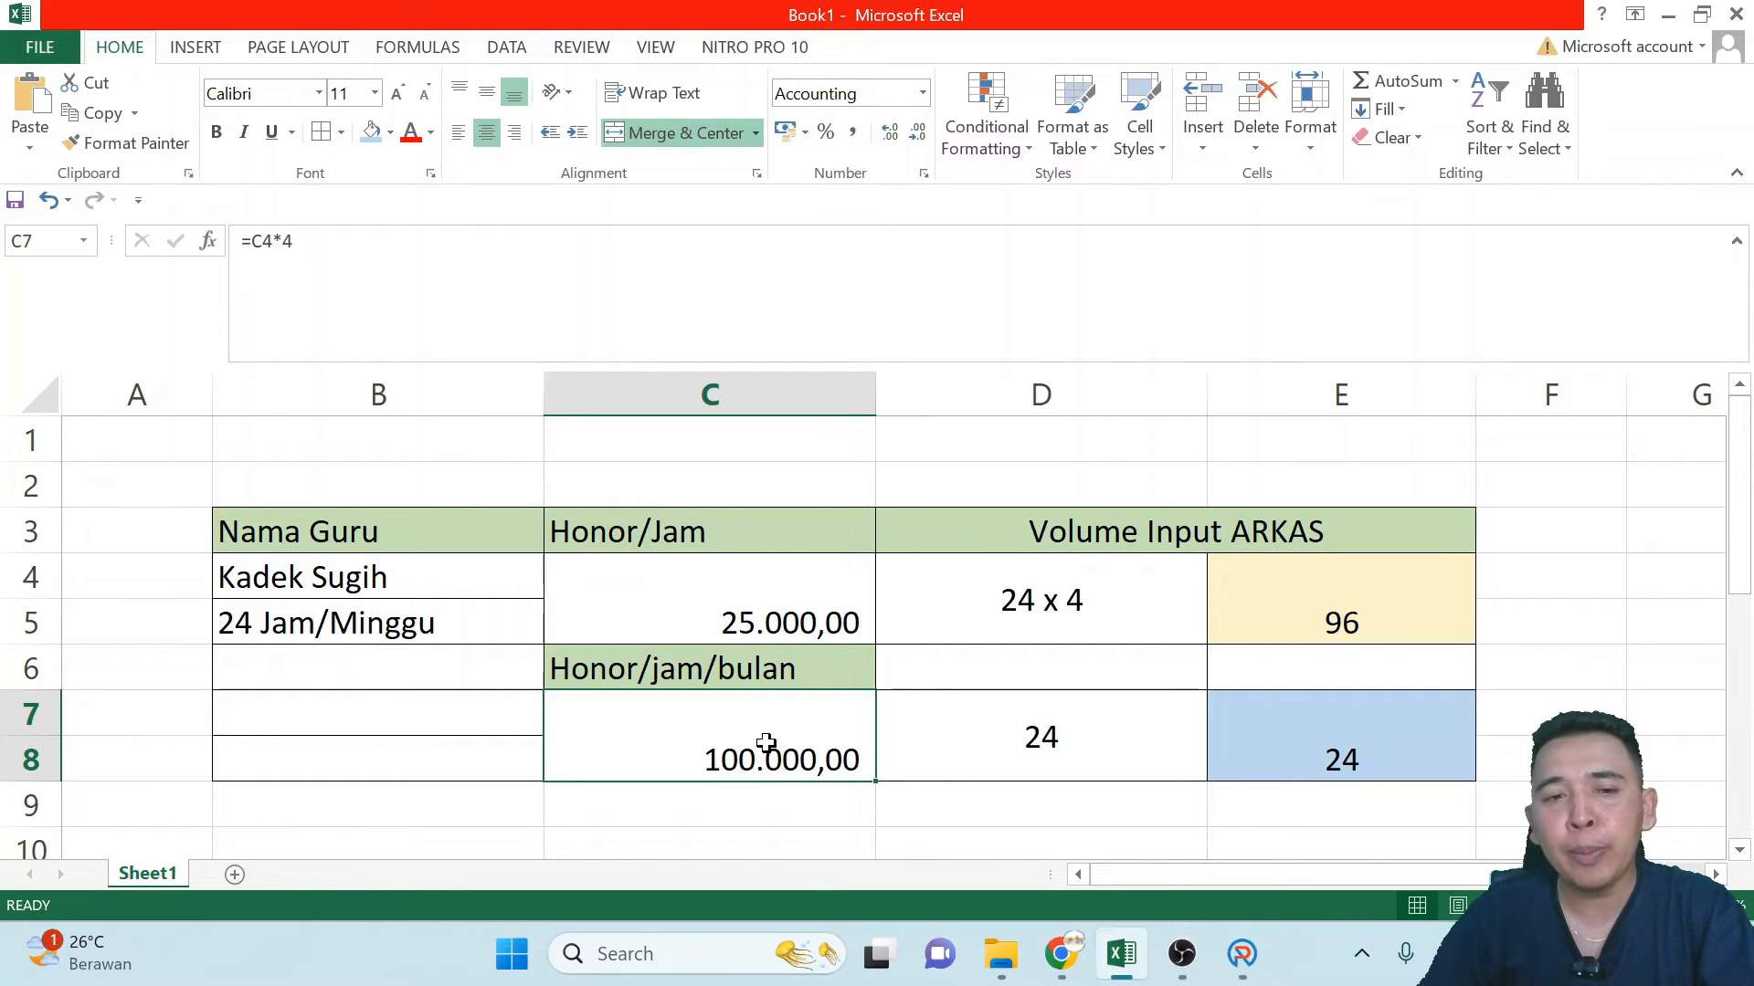
pyautogui.click(685, 581)
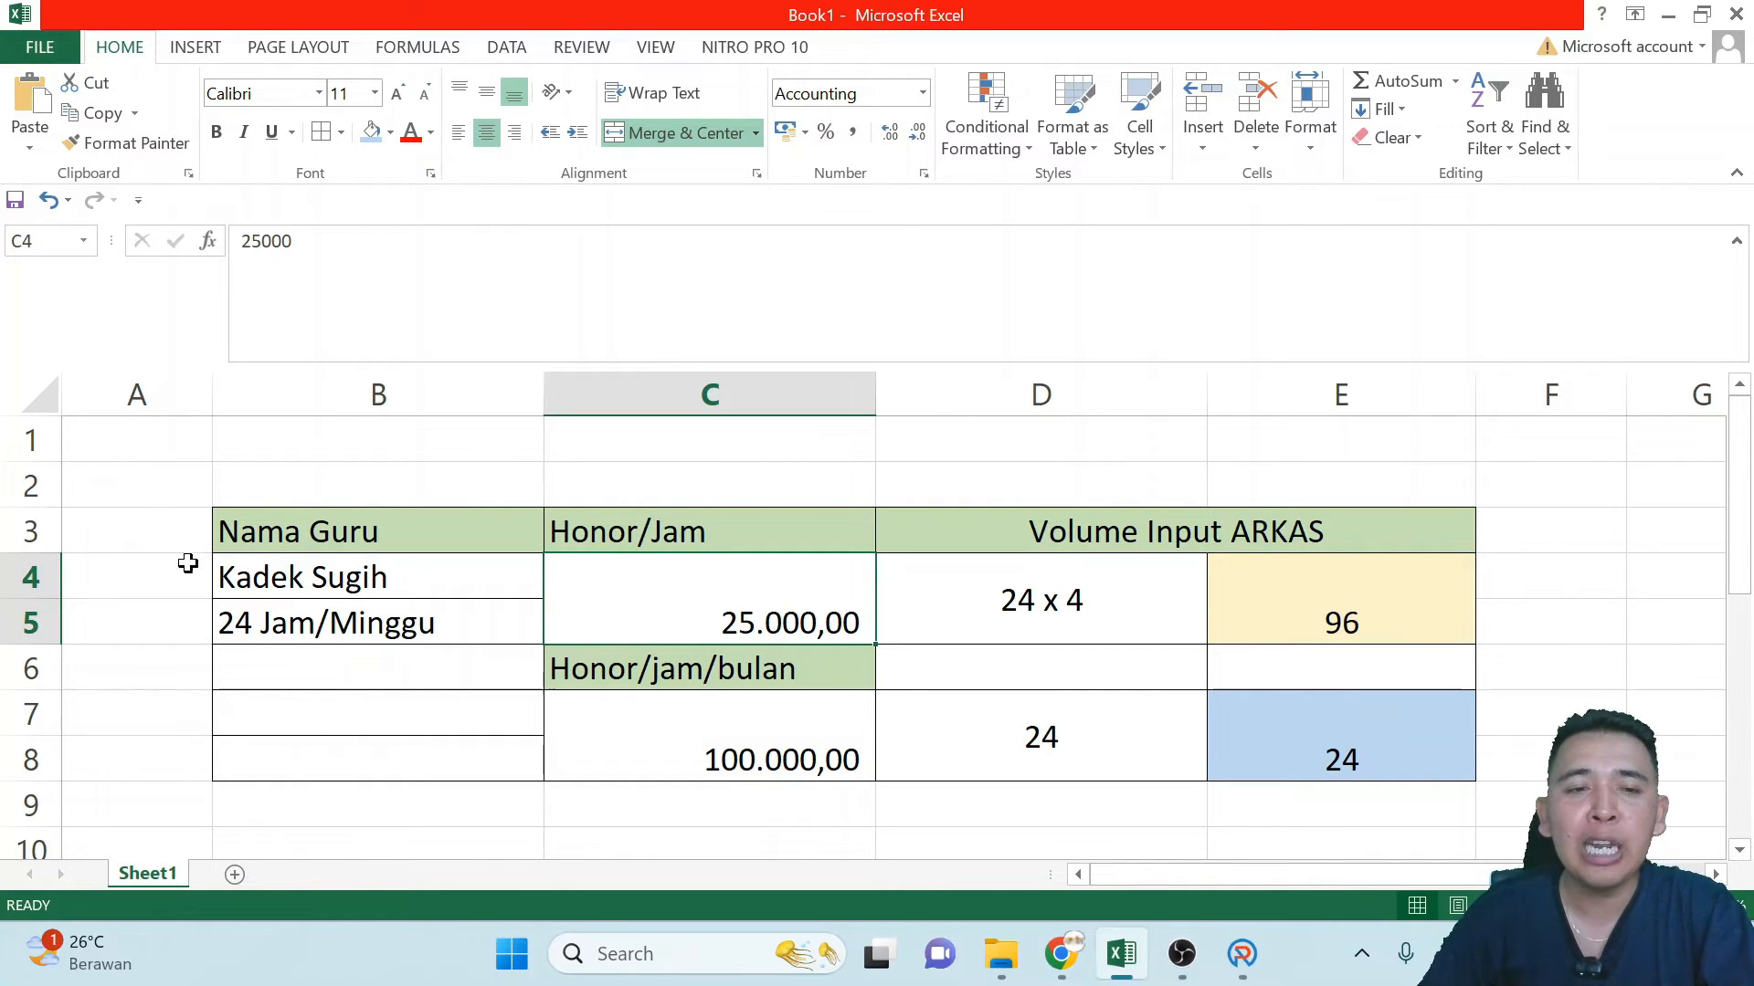
# Examine the Volume Input ARKAS cells for both methods and match them to the hourly and monthly rates.
pyautogui.click(1008, 600)
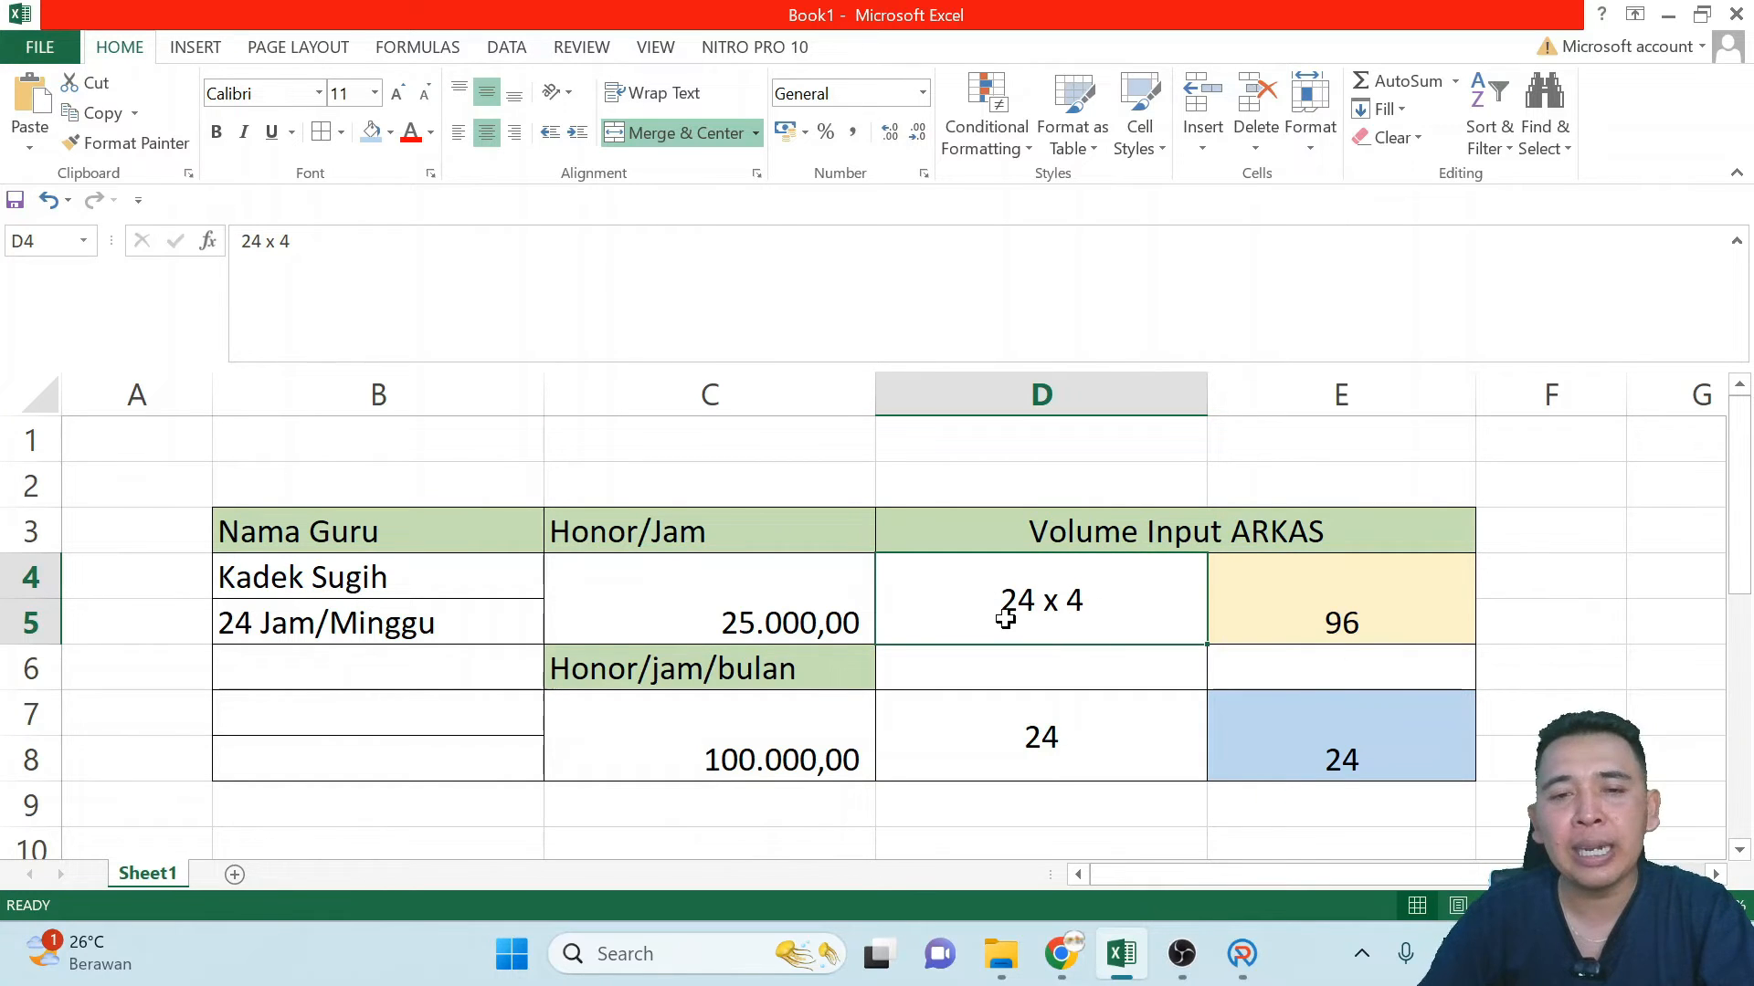
pyautogui.click(1366, 627)
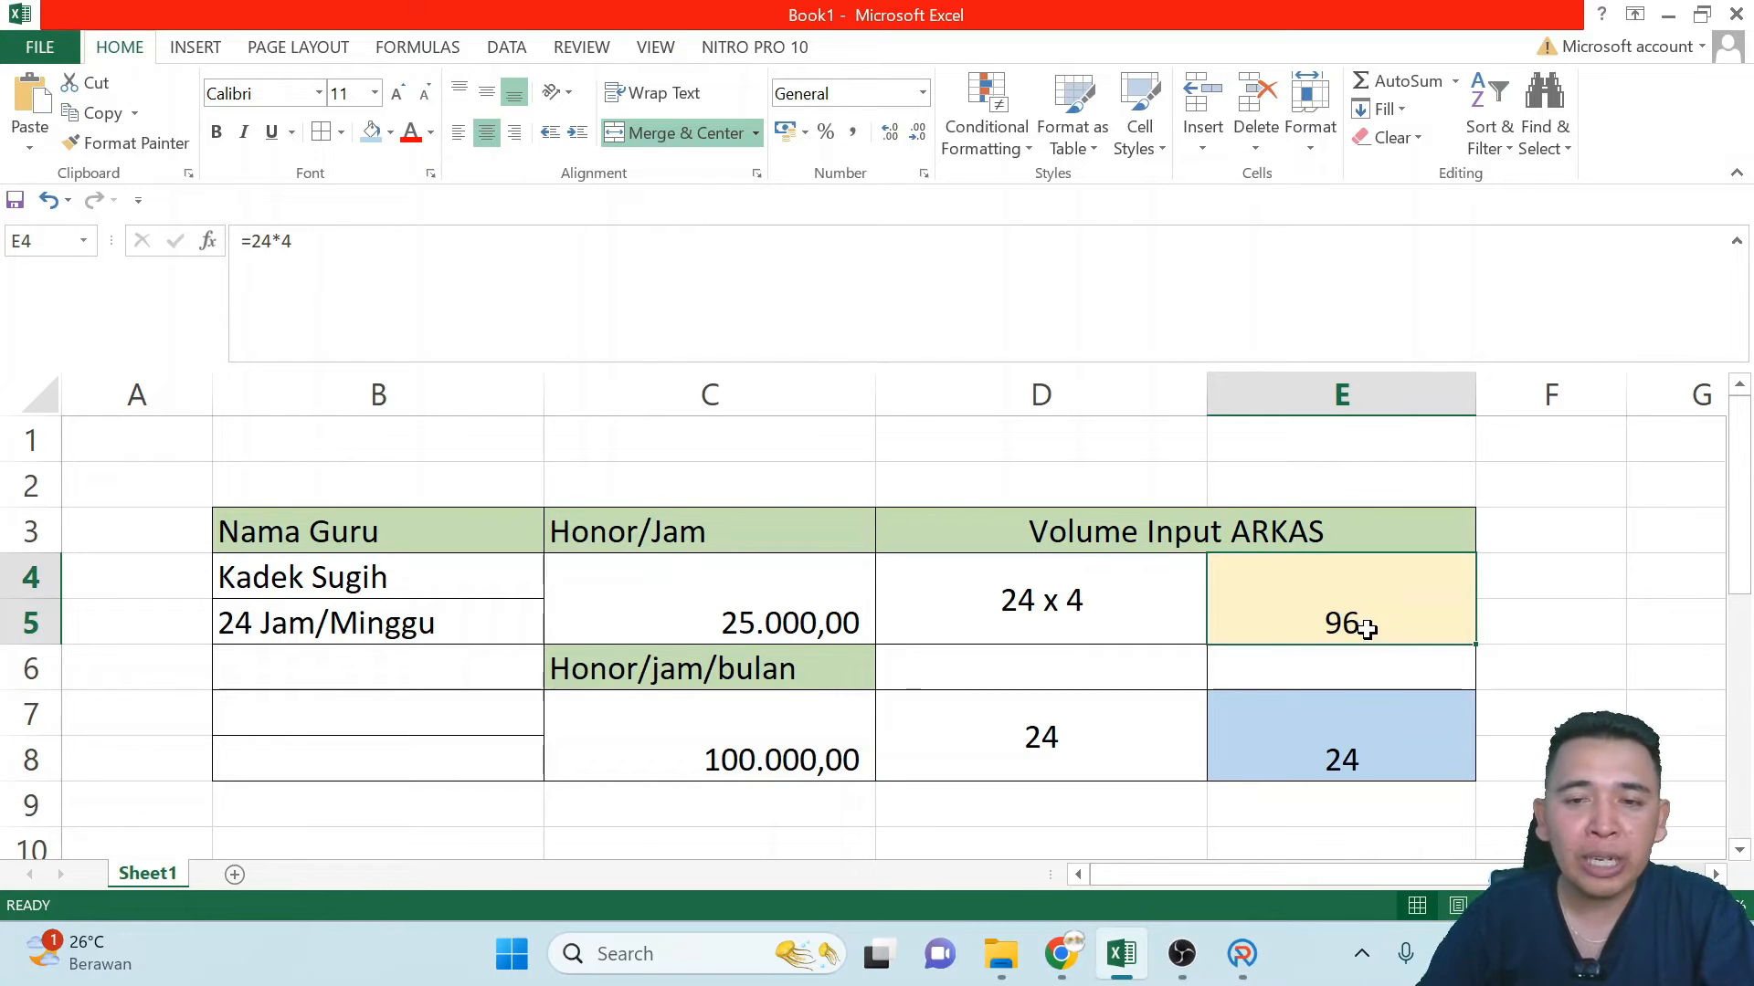
pyautogui.click(652, 741)
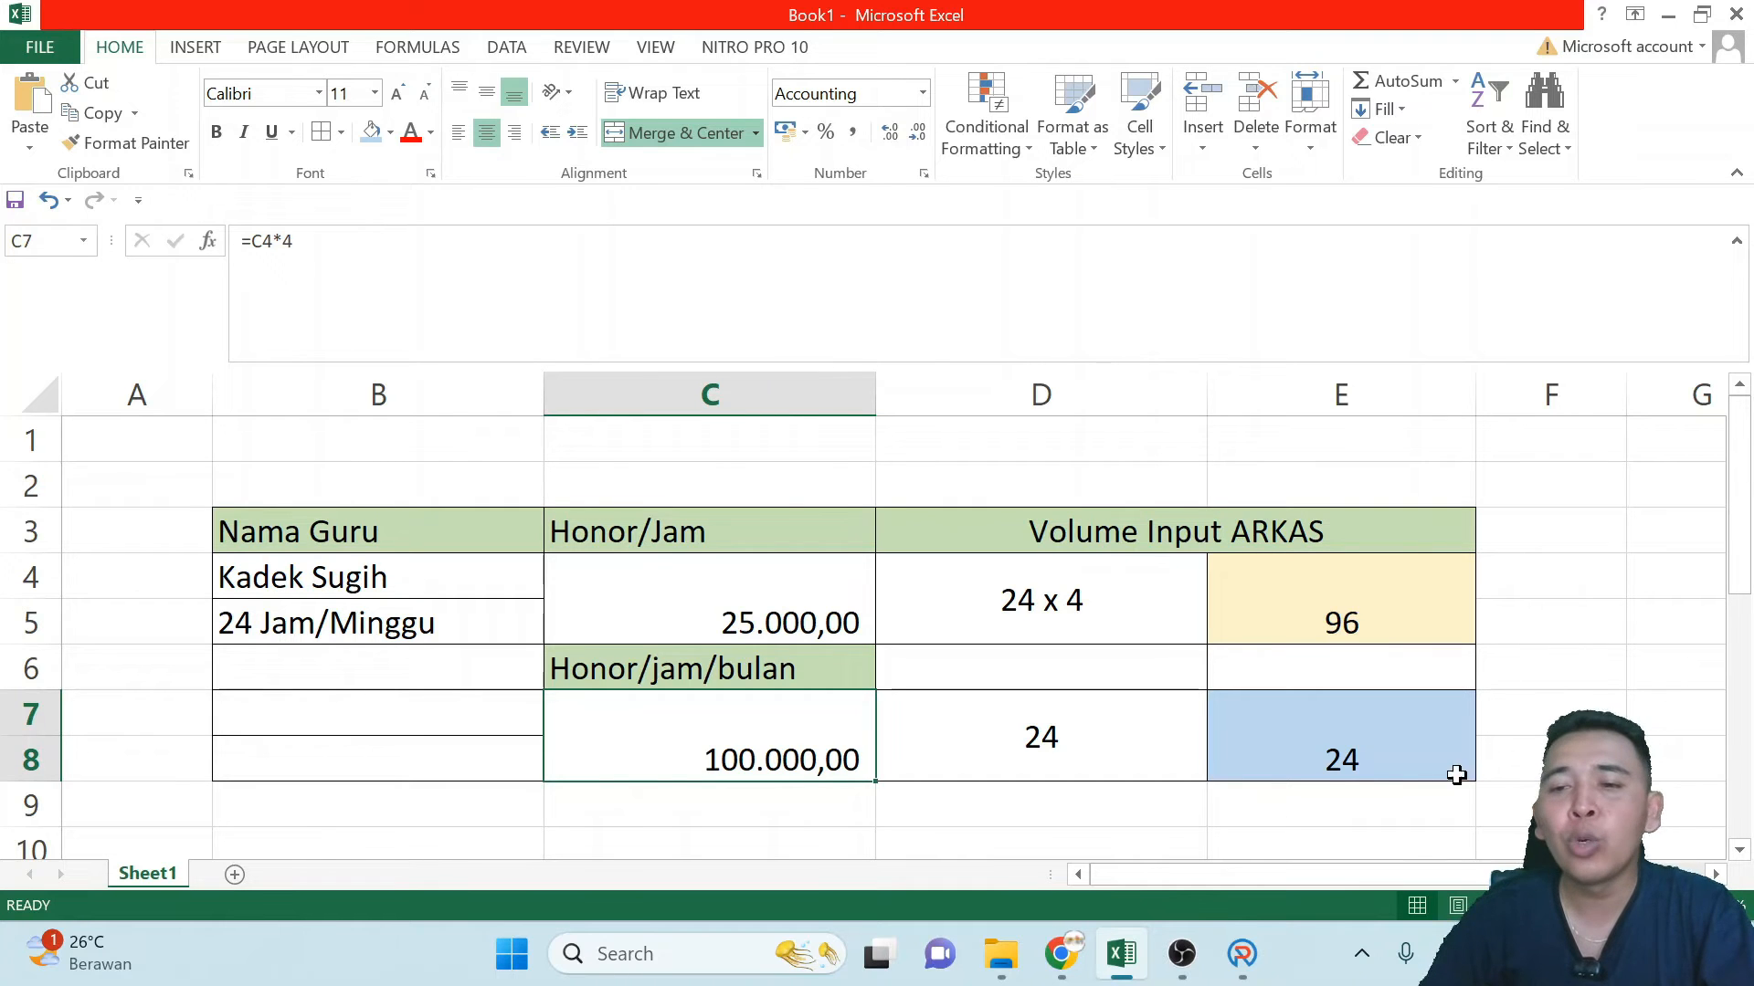
pyautogui.click(1380, 753)
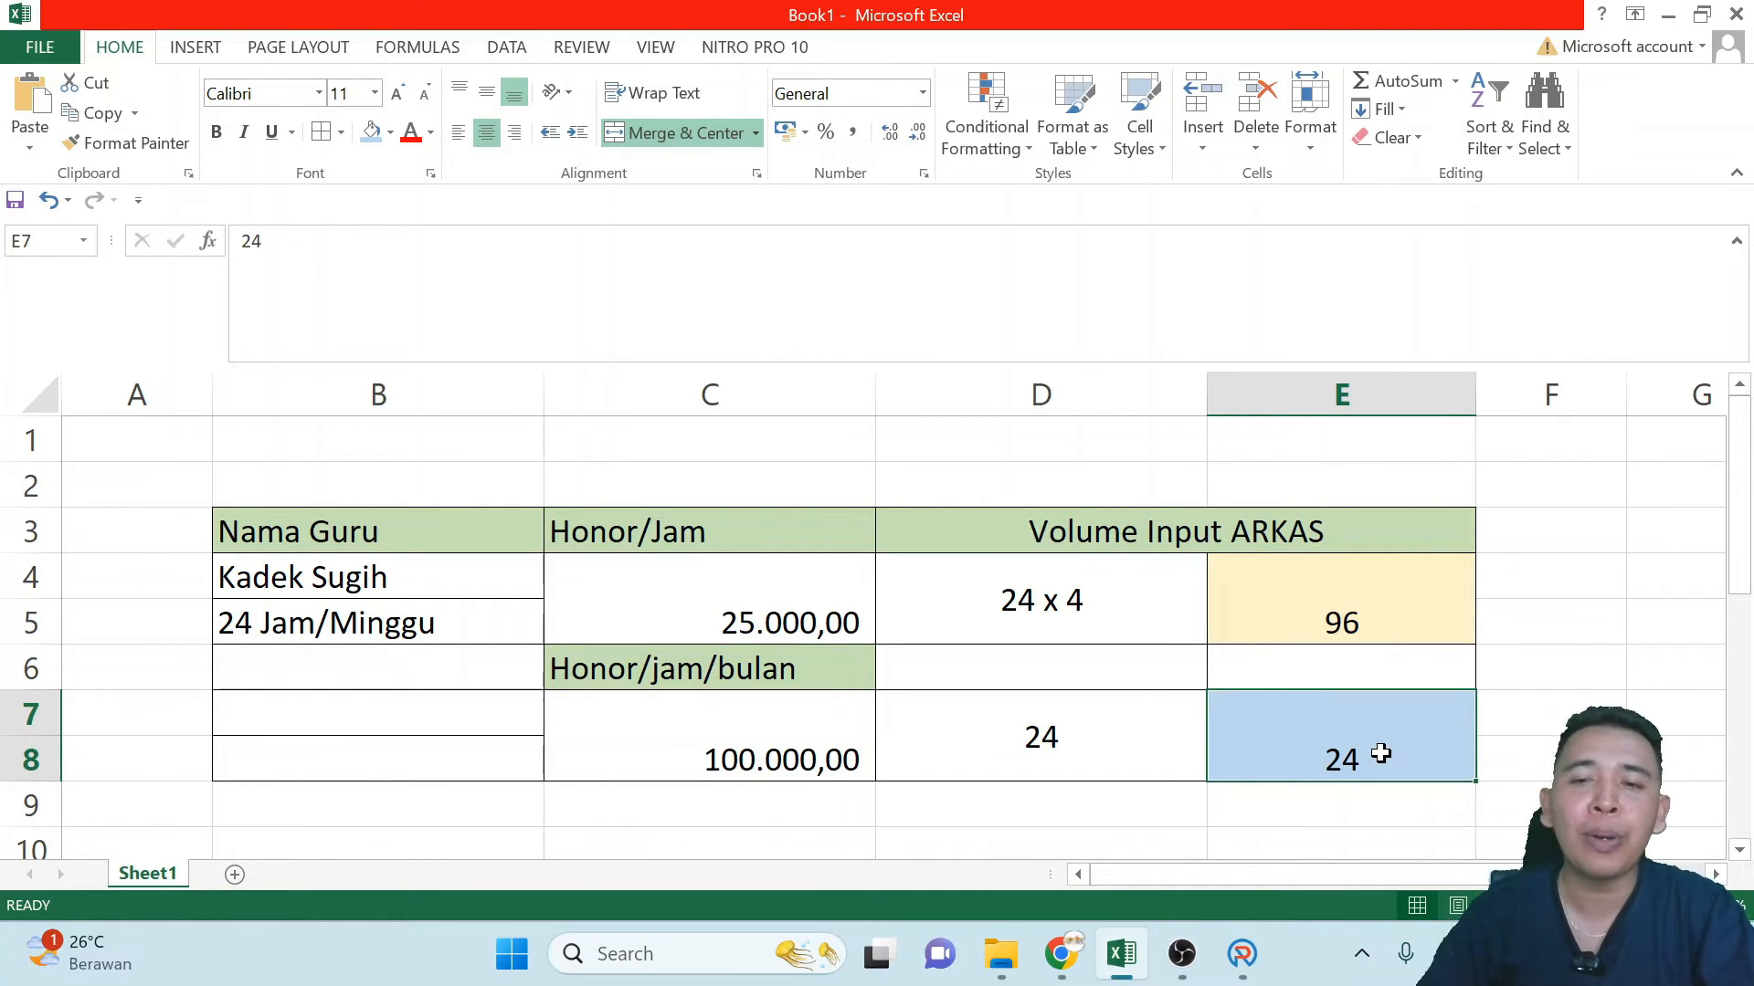
pyautogui.click(605, 600)
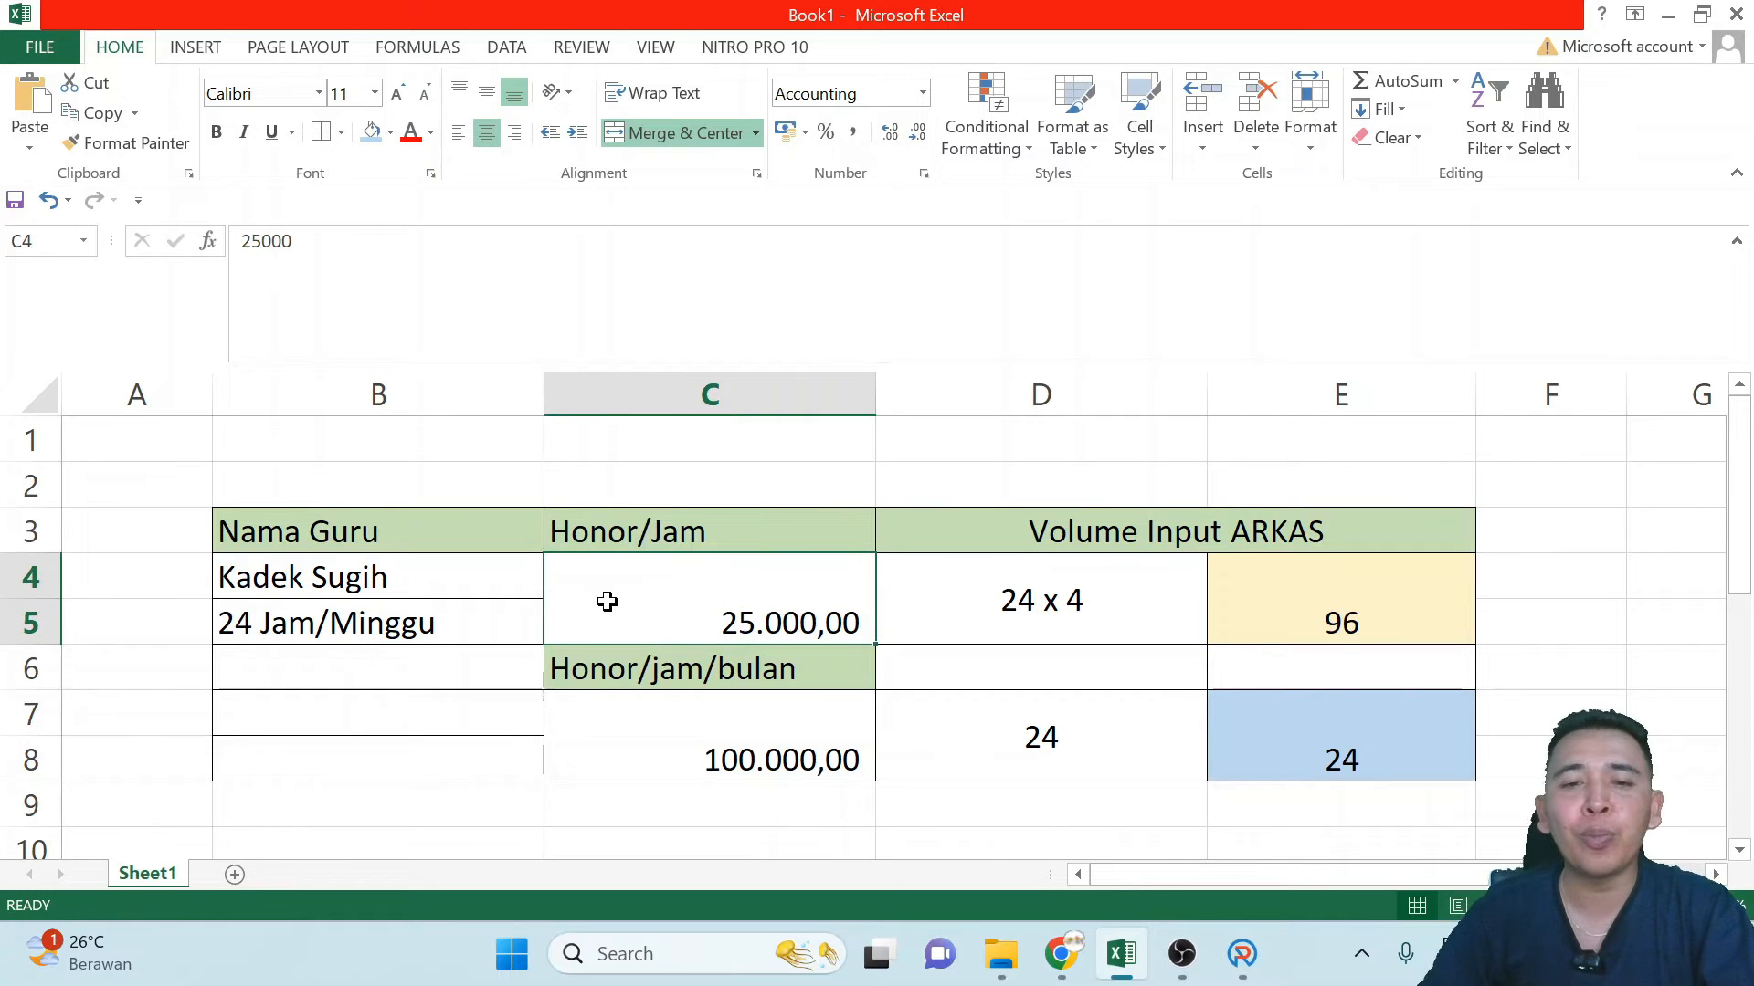
pyautogui.click(678, 747)
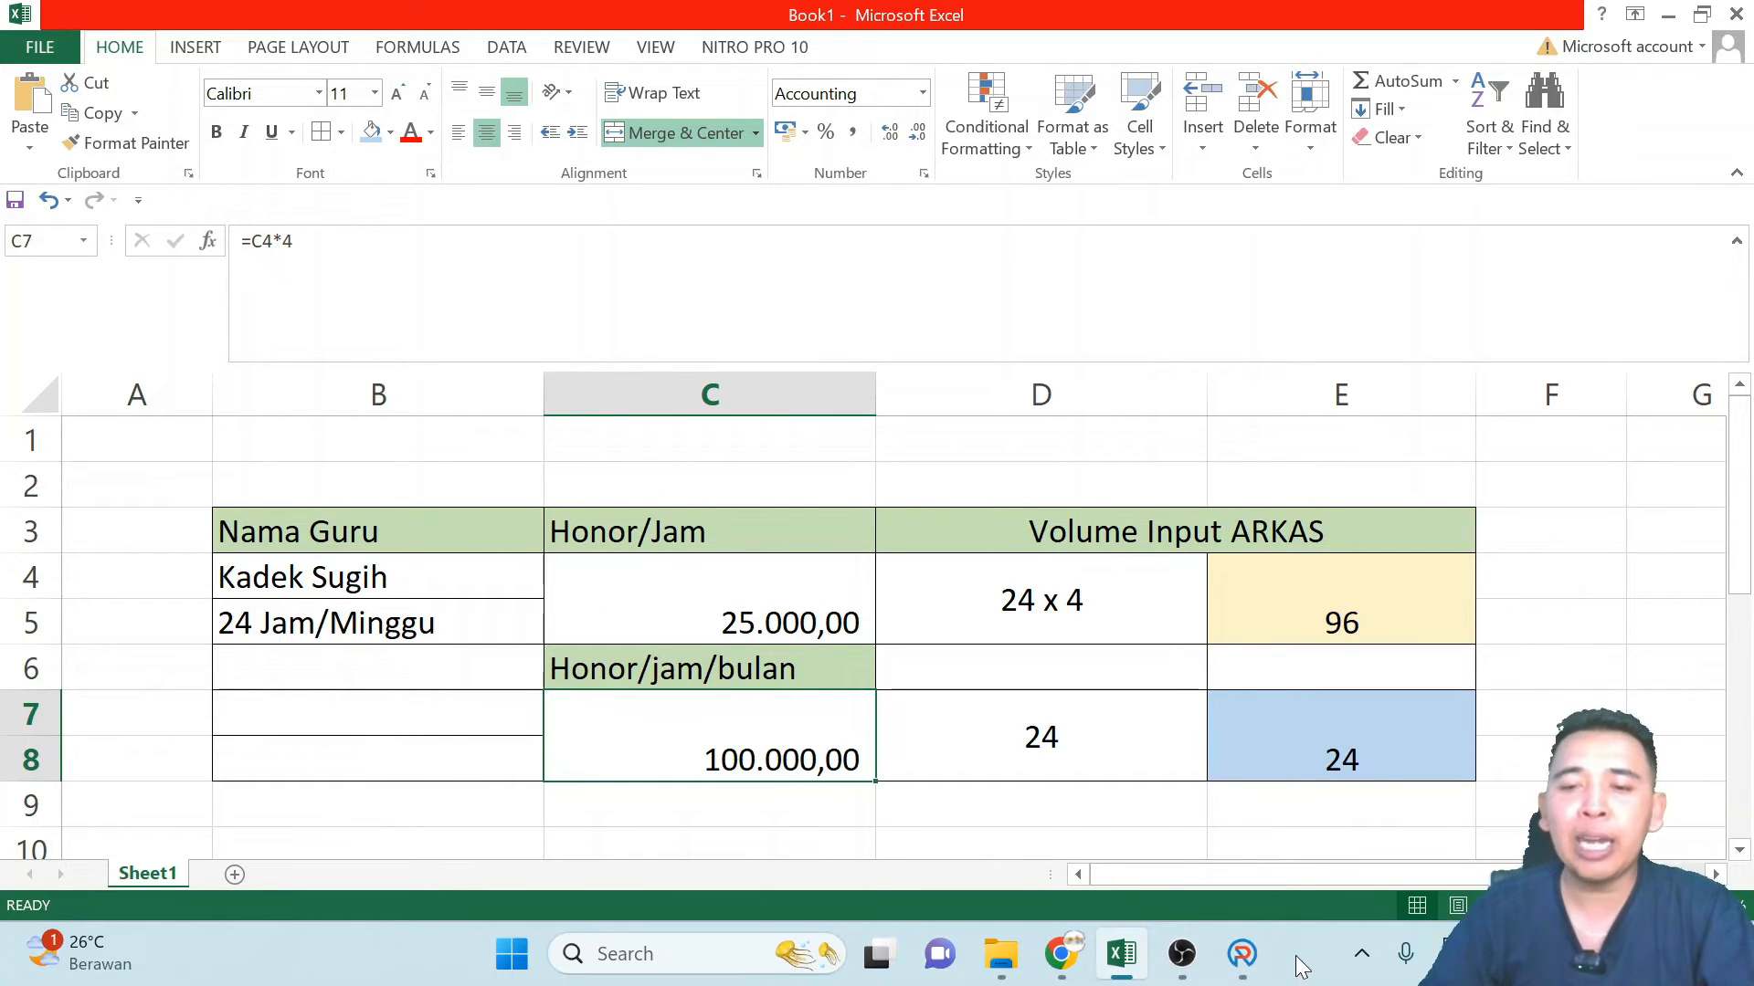
pyautogui.click(723, 607)
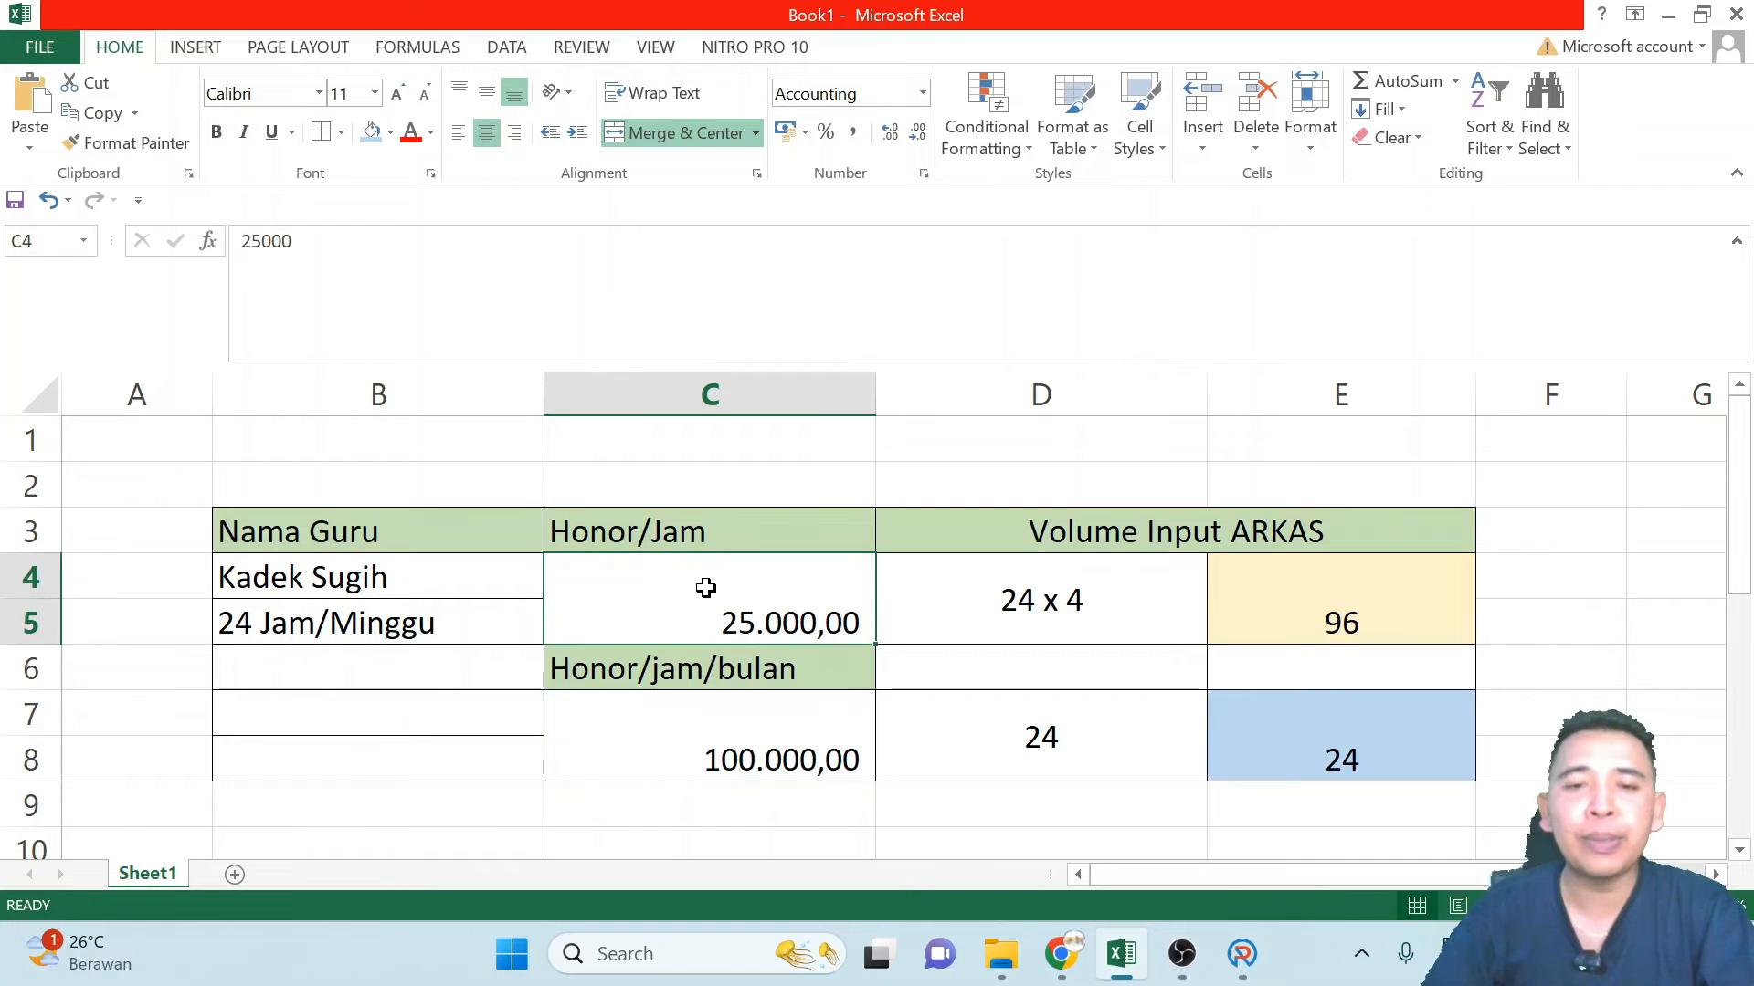
# Switch back to ARKAS and set Harga Satuan yang Dianggarkan to Rp 25.000.
pyautogui.click(1241, 953)
pyautogui.hotkey('ctrl', 'a')
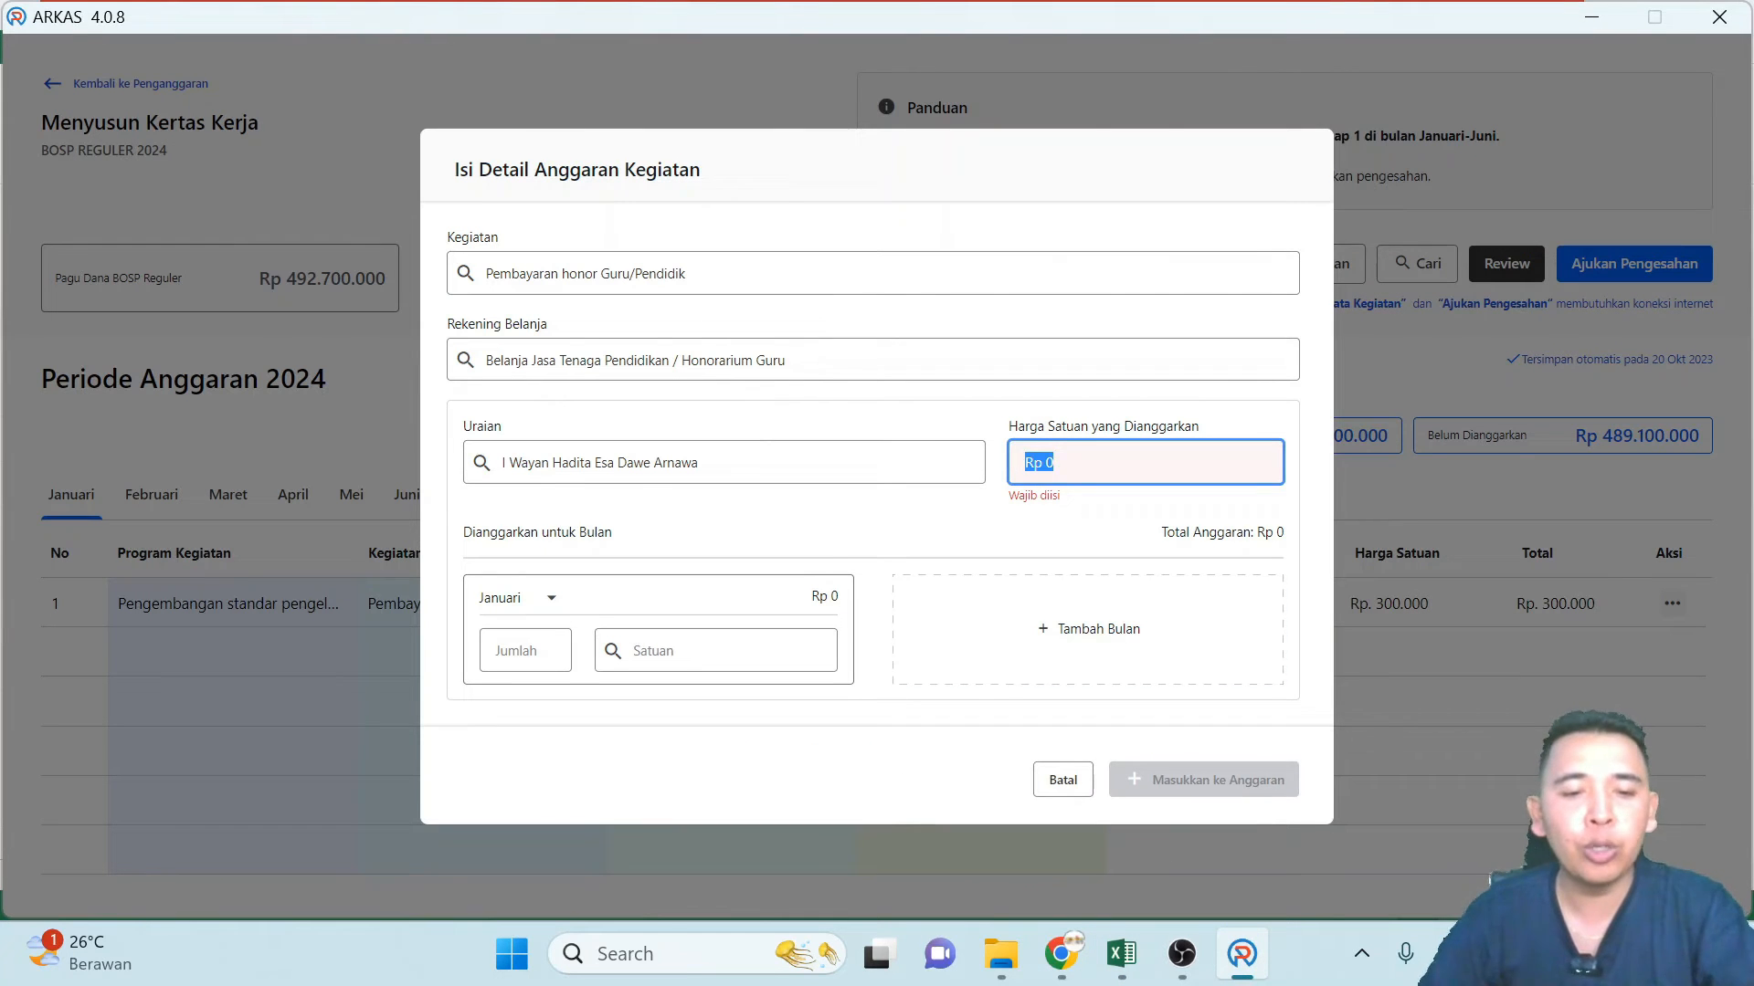
pyautogui.write('25.000')
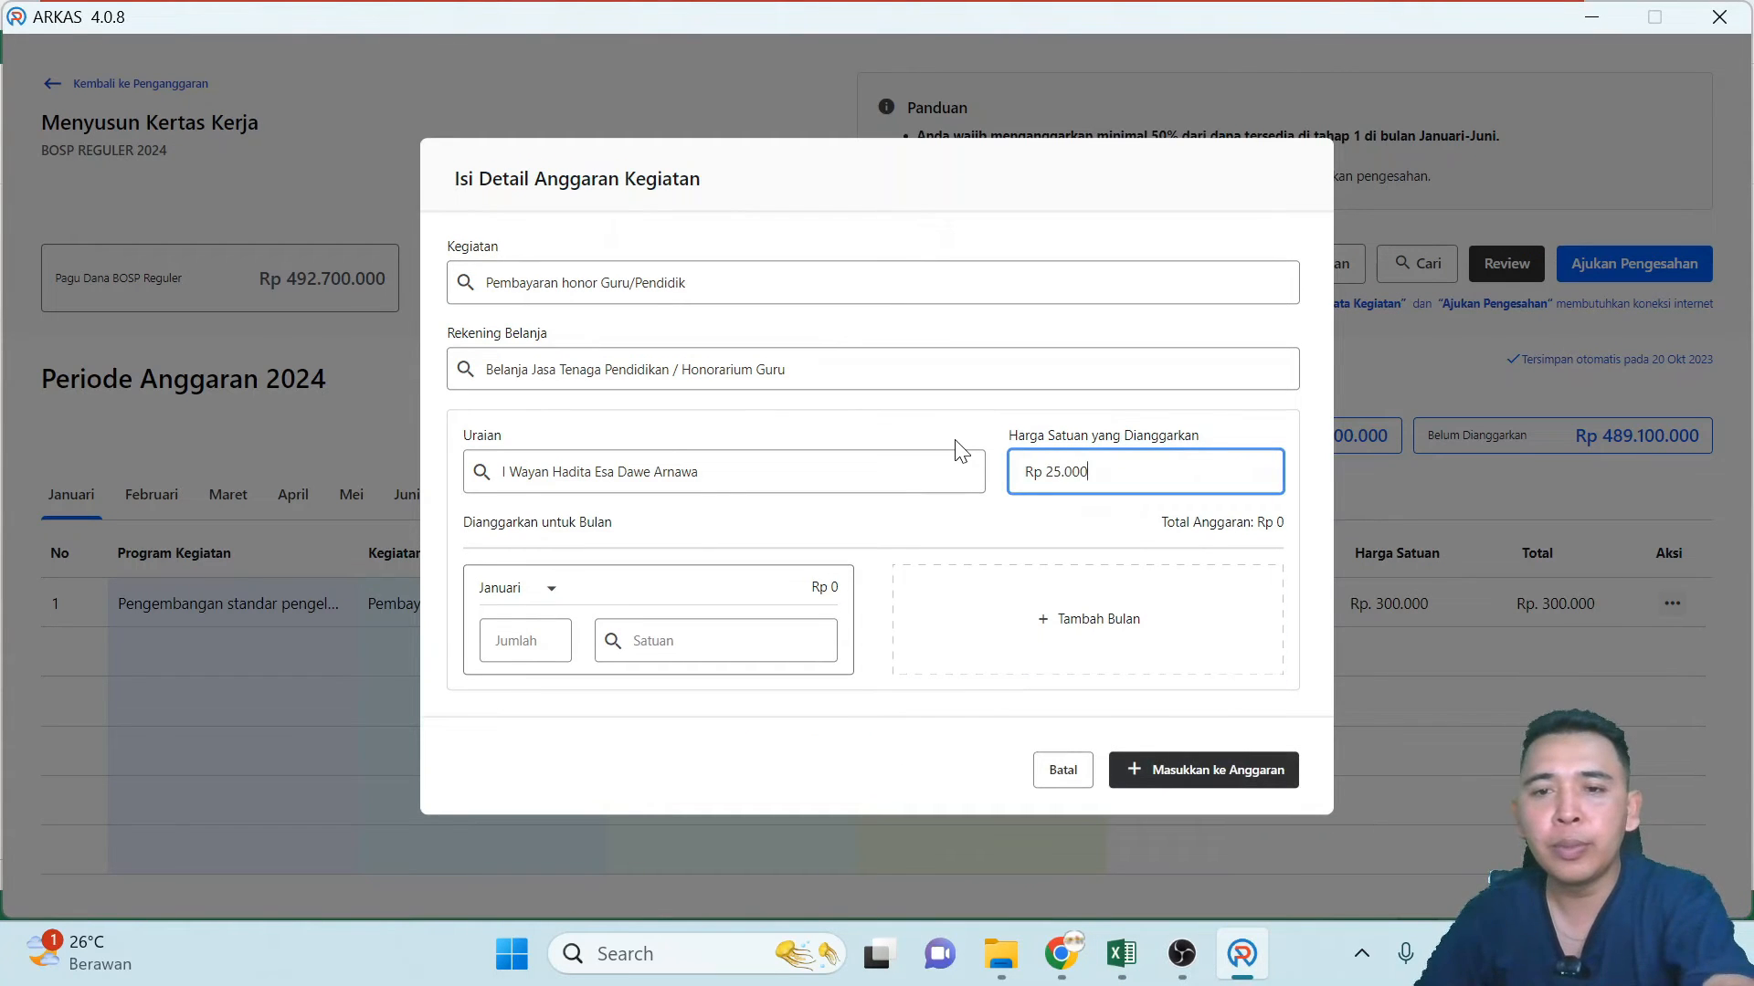
# Set the January quantity to 96 with jam as its unit.
pyautogui.click(525, 641)
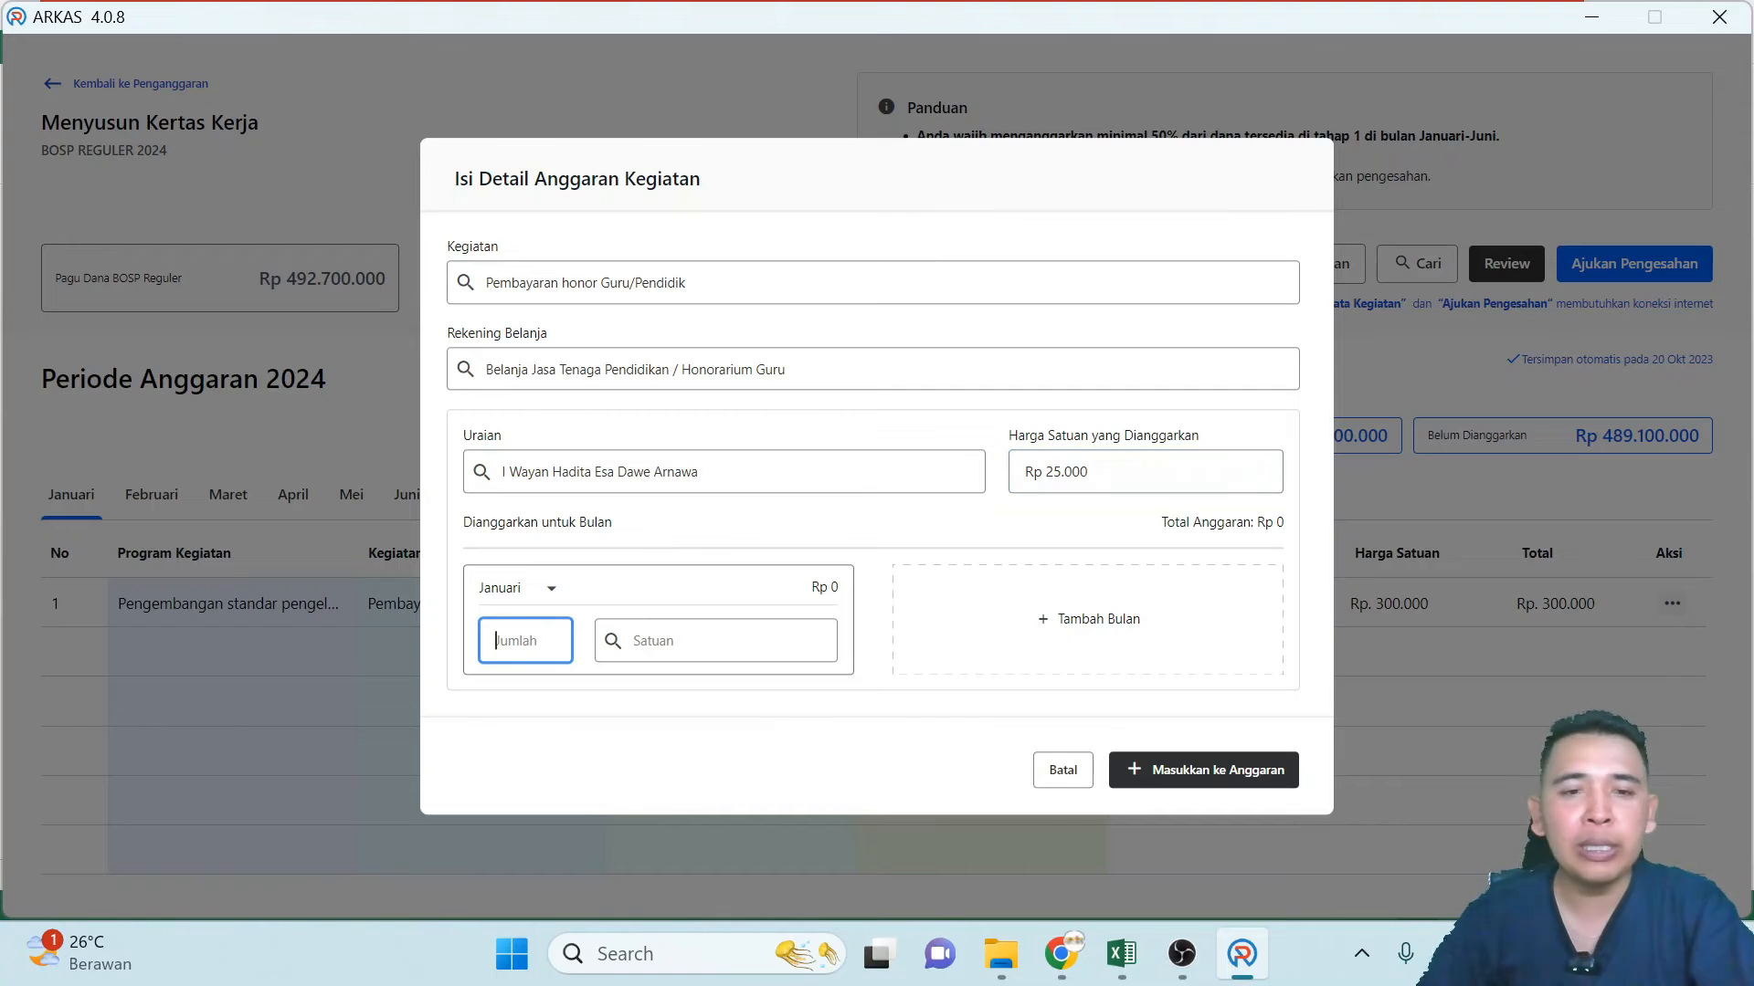
pyautogui.write('9')
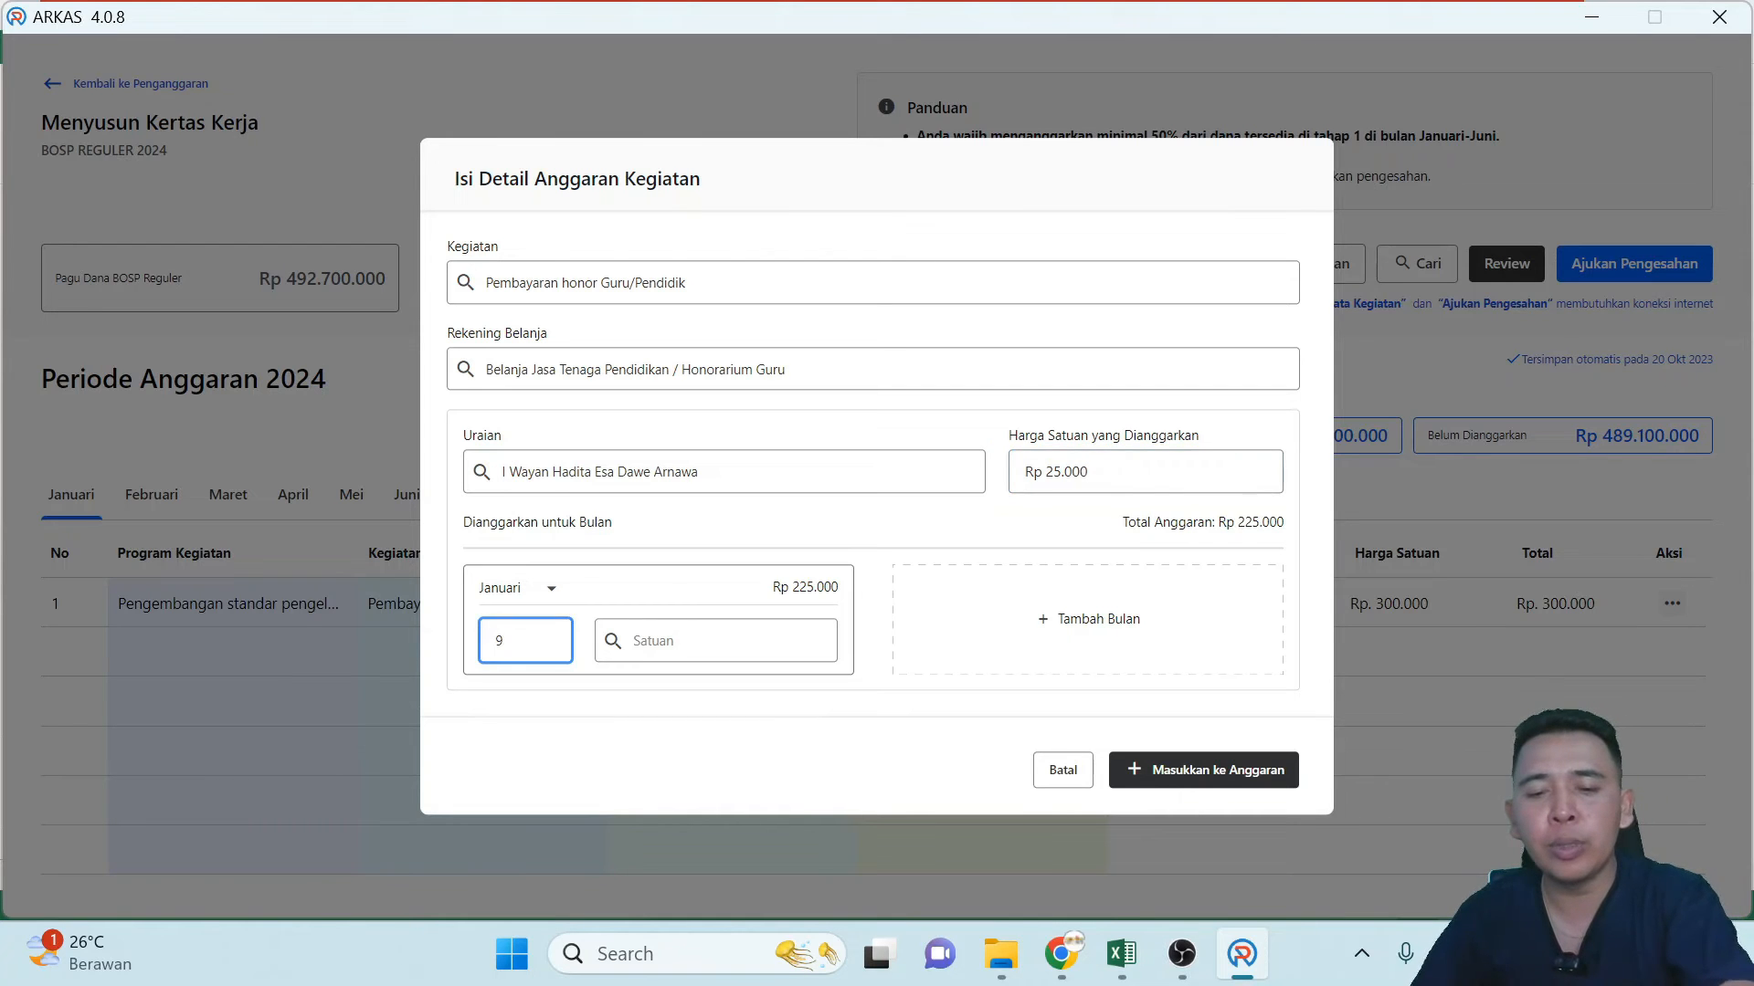
pyautogui.write('6')
pyautogui.click(716, 641)
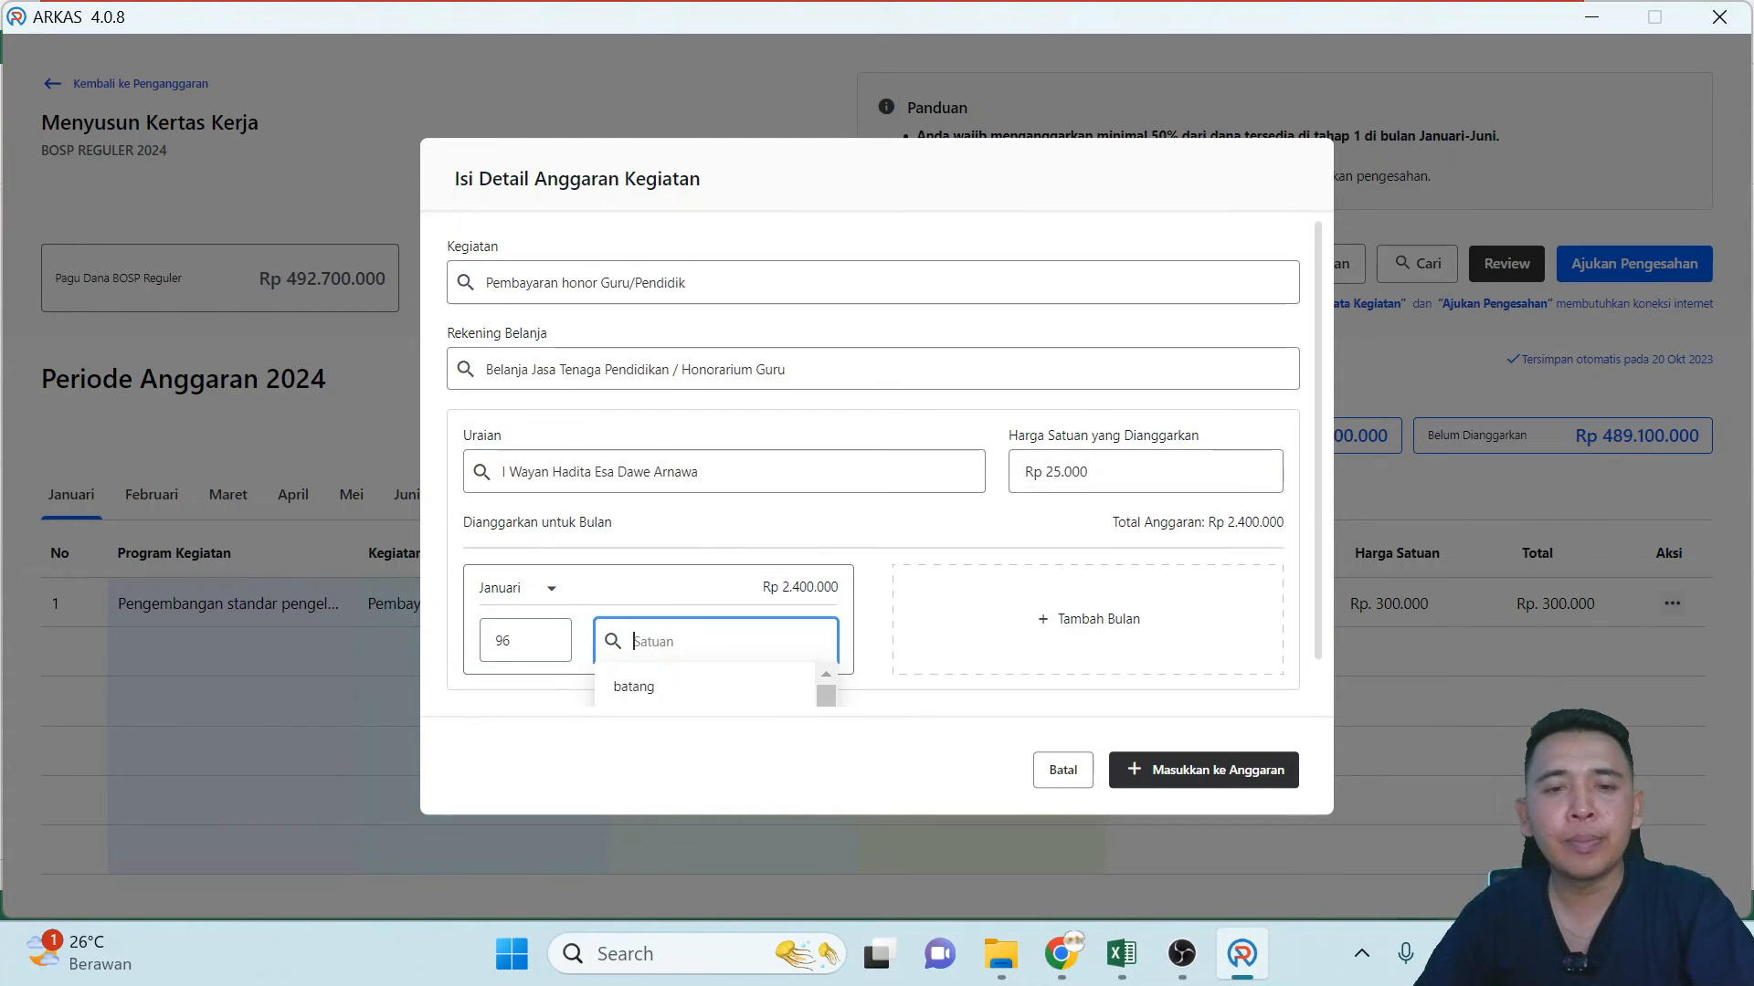
pyautogui.write('jam')
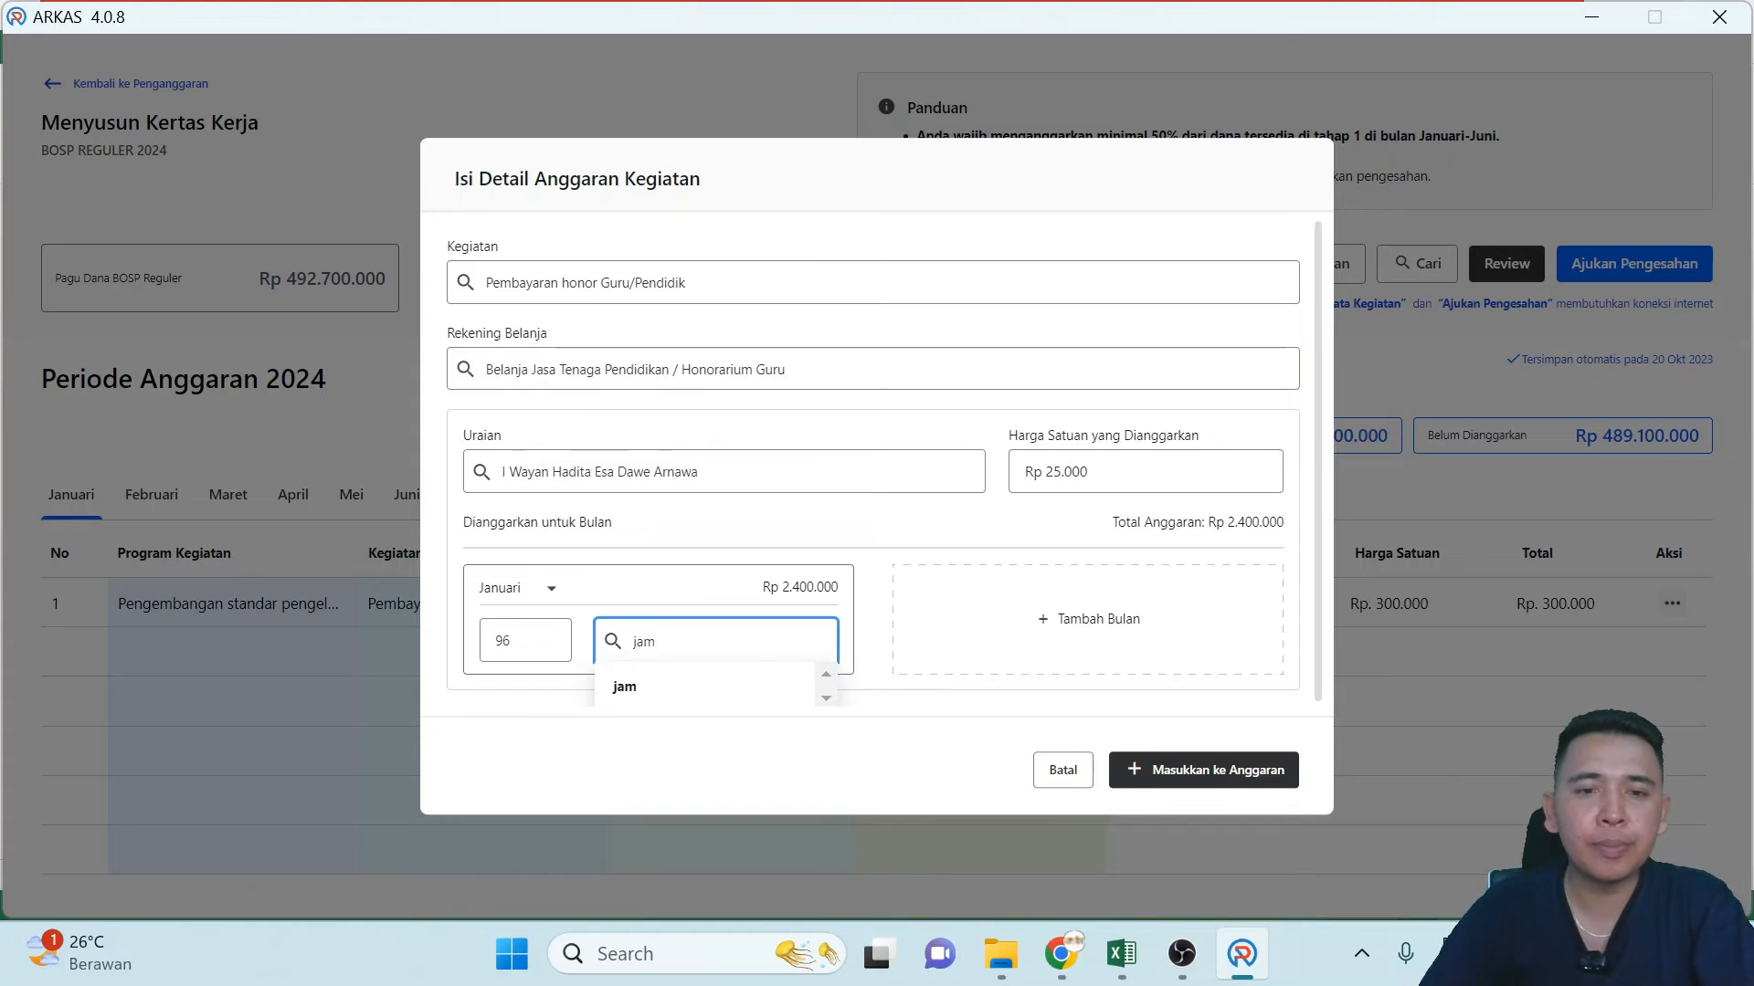
pyautogui.click(617, 698)
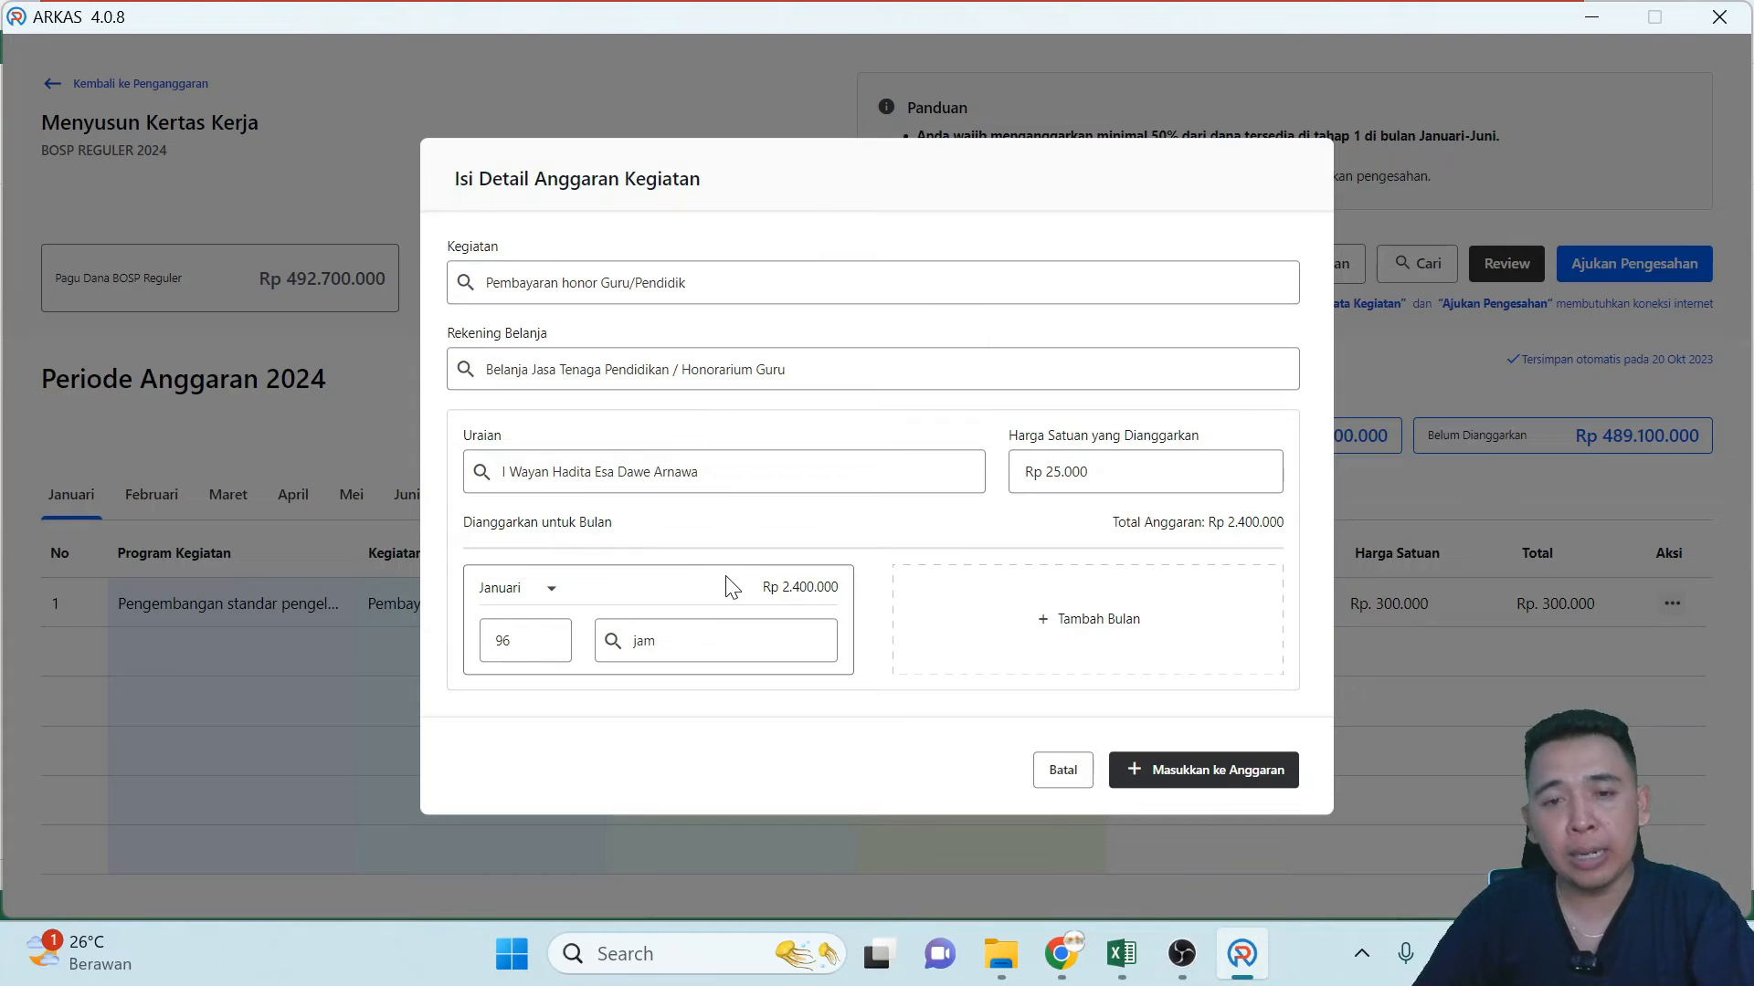
# Add the months February through December to the honorarium's budgeted months.
pyautogui.click(1065, 654)
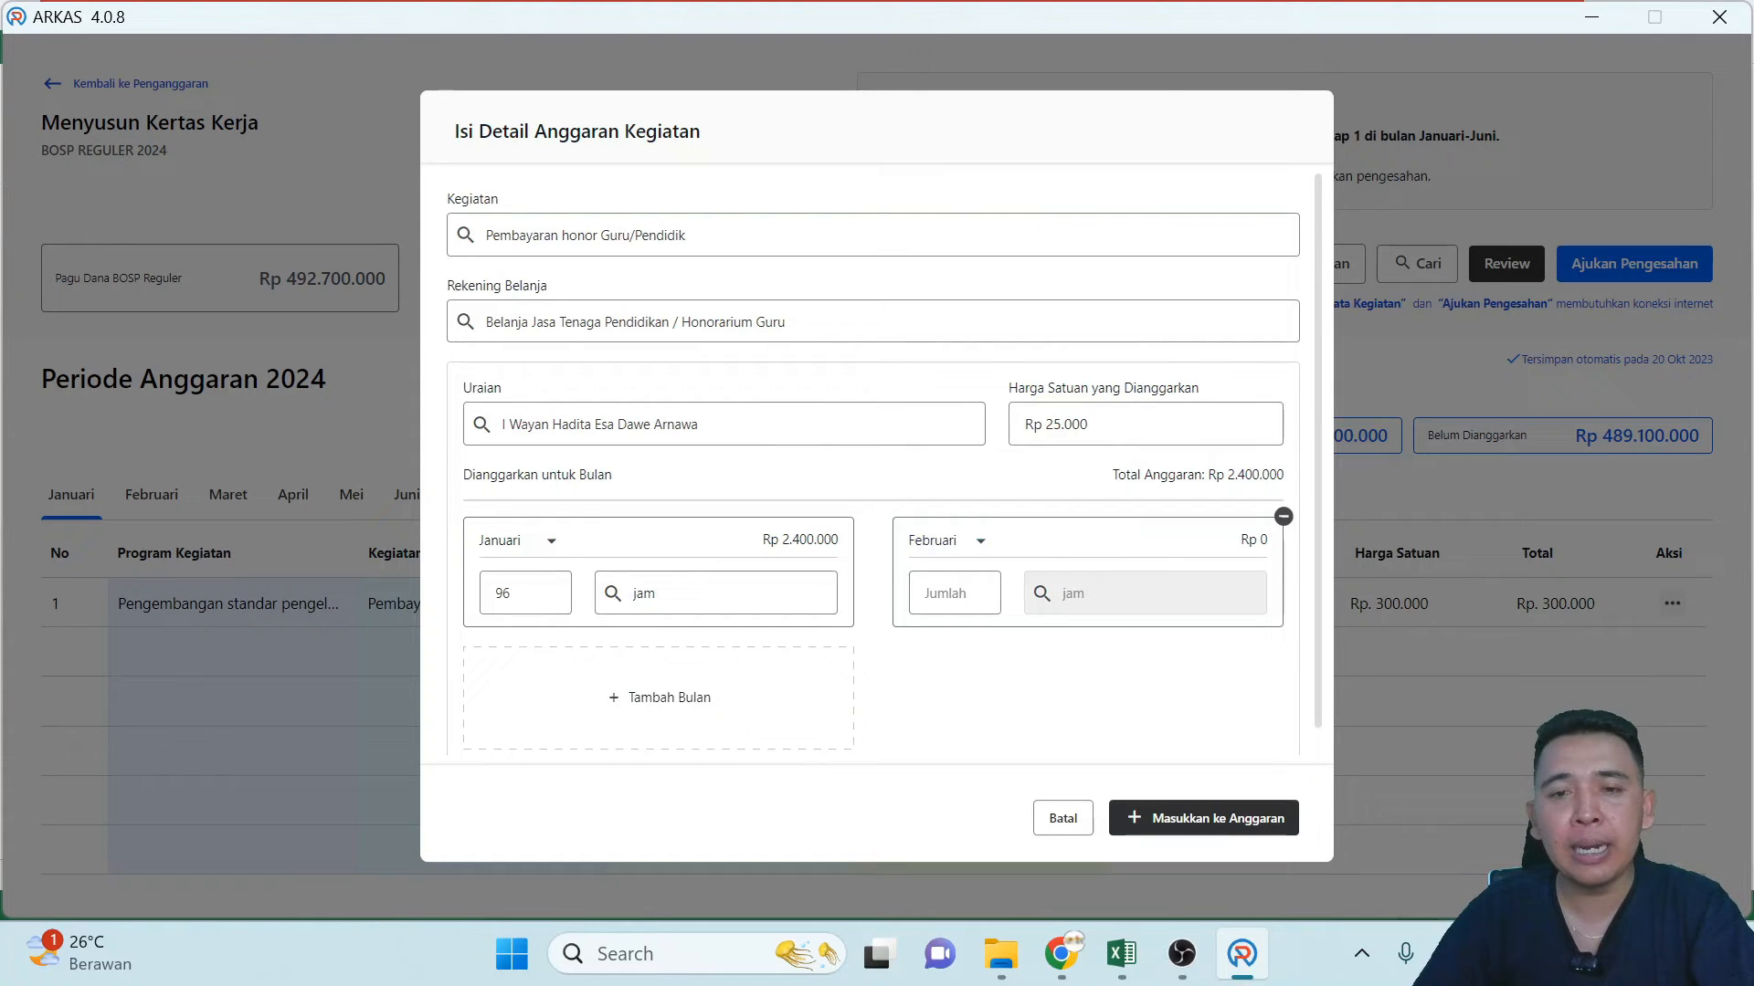
pyautogui.click(560, 699)
pyautogui.click(982, 730)
pyautogui.scroll(-1, 685, 749)
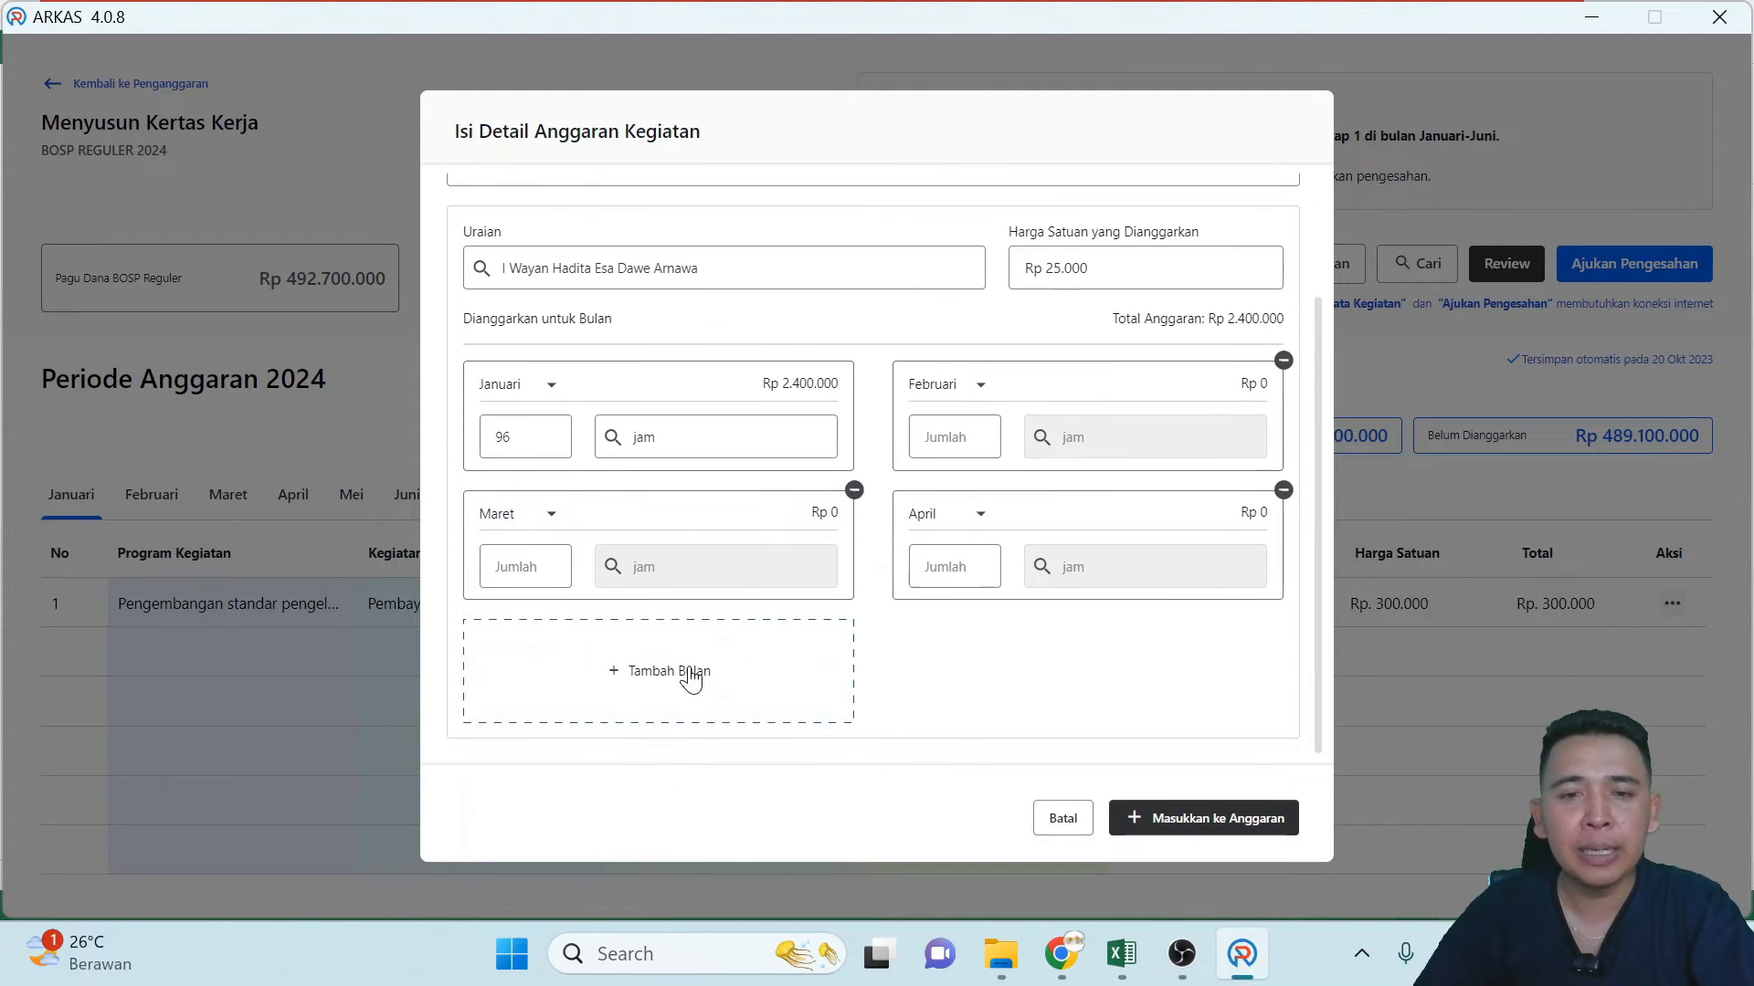
pyautogui.click(716, 680)
pyautogui.click(959, 639)
pyautogui.scroll(-2, 713, 694)
pyautogui.click(714, 694)
pyautogui.click(1069, 705)
pyautogui.scroll(-1, 1059, 703)
pyautogui.click(698, 697)
pyautogui.click(971, 694)
pyautogui.scroll(-1, 971, 698)
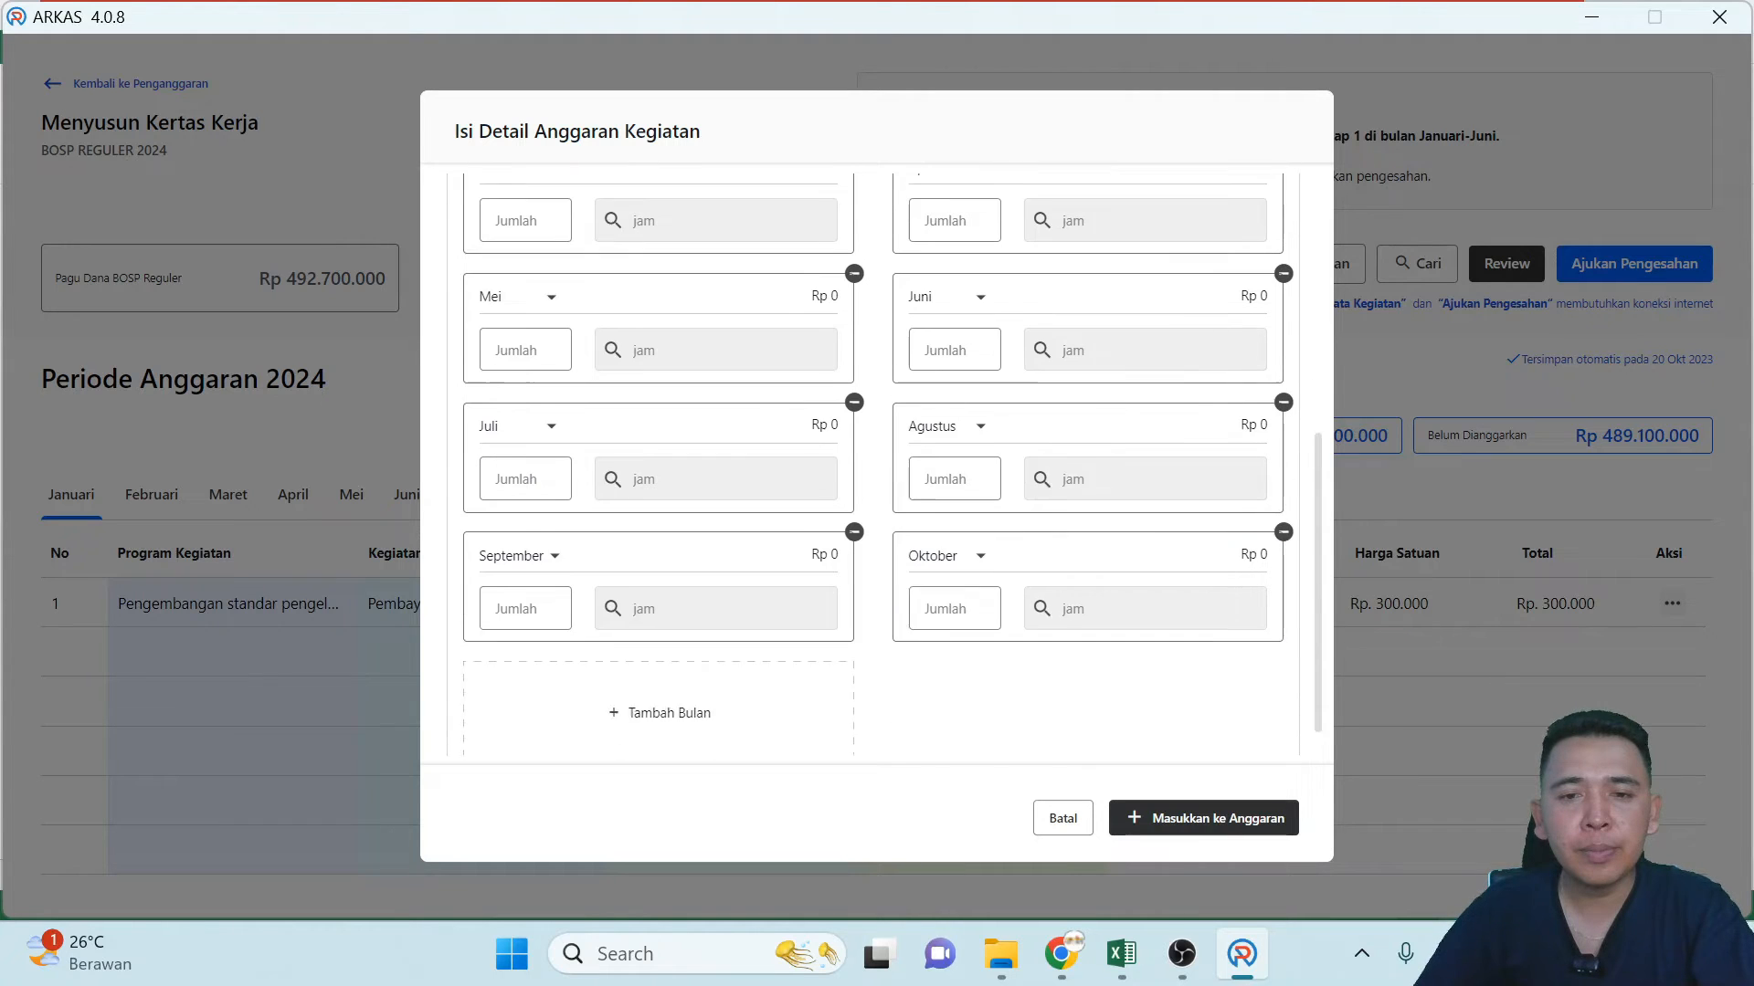
pyautogui.click(626, 708)
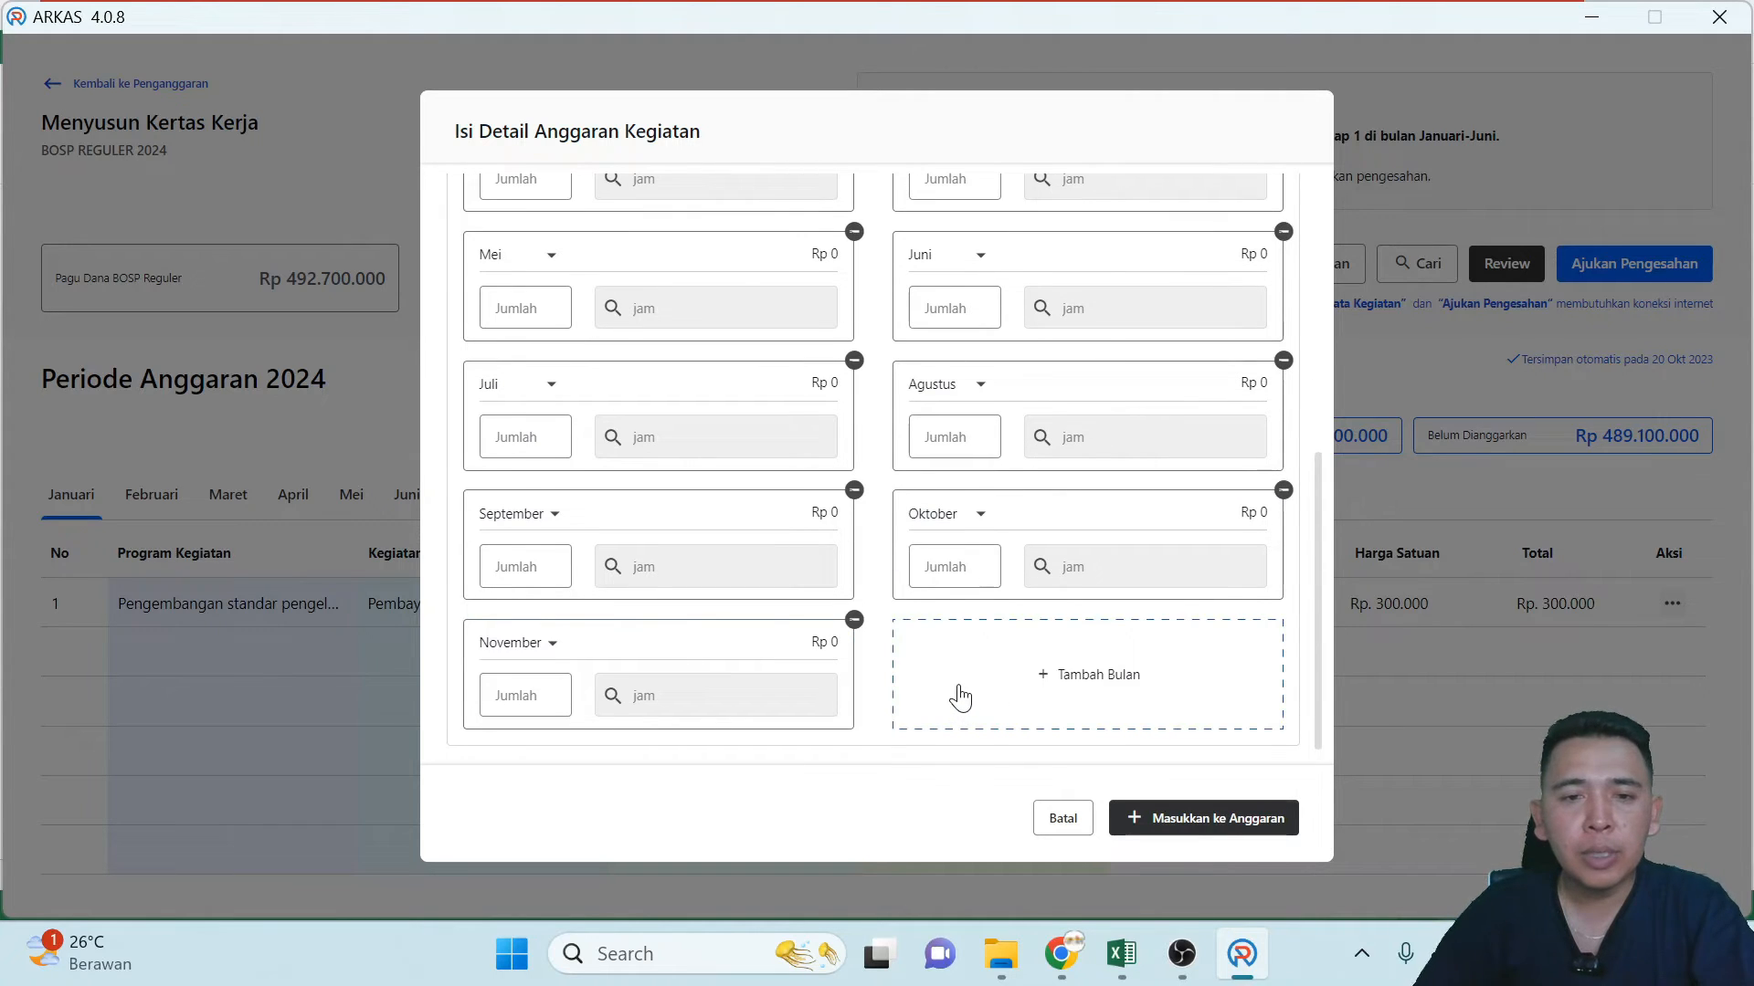
pyautogui.click(959, 697)
# Set the honorarium's February through June quantities to 96 jam each.
pyautogui.scroll(10, 716, 509)
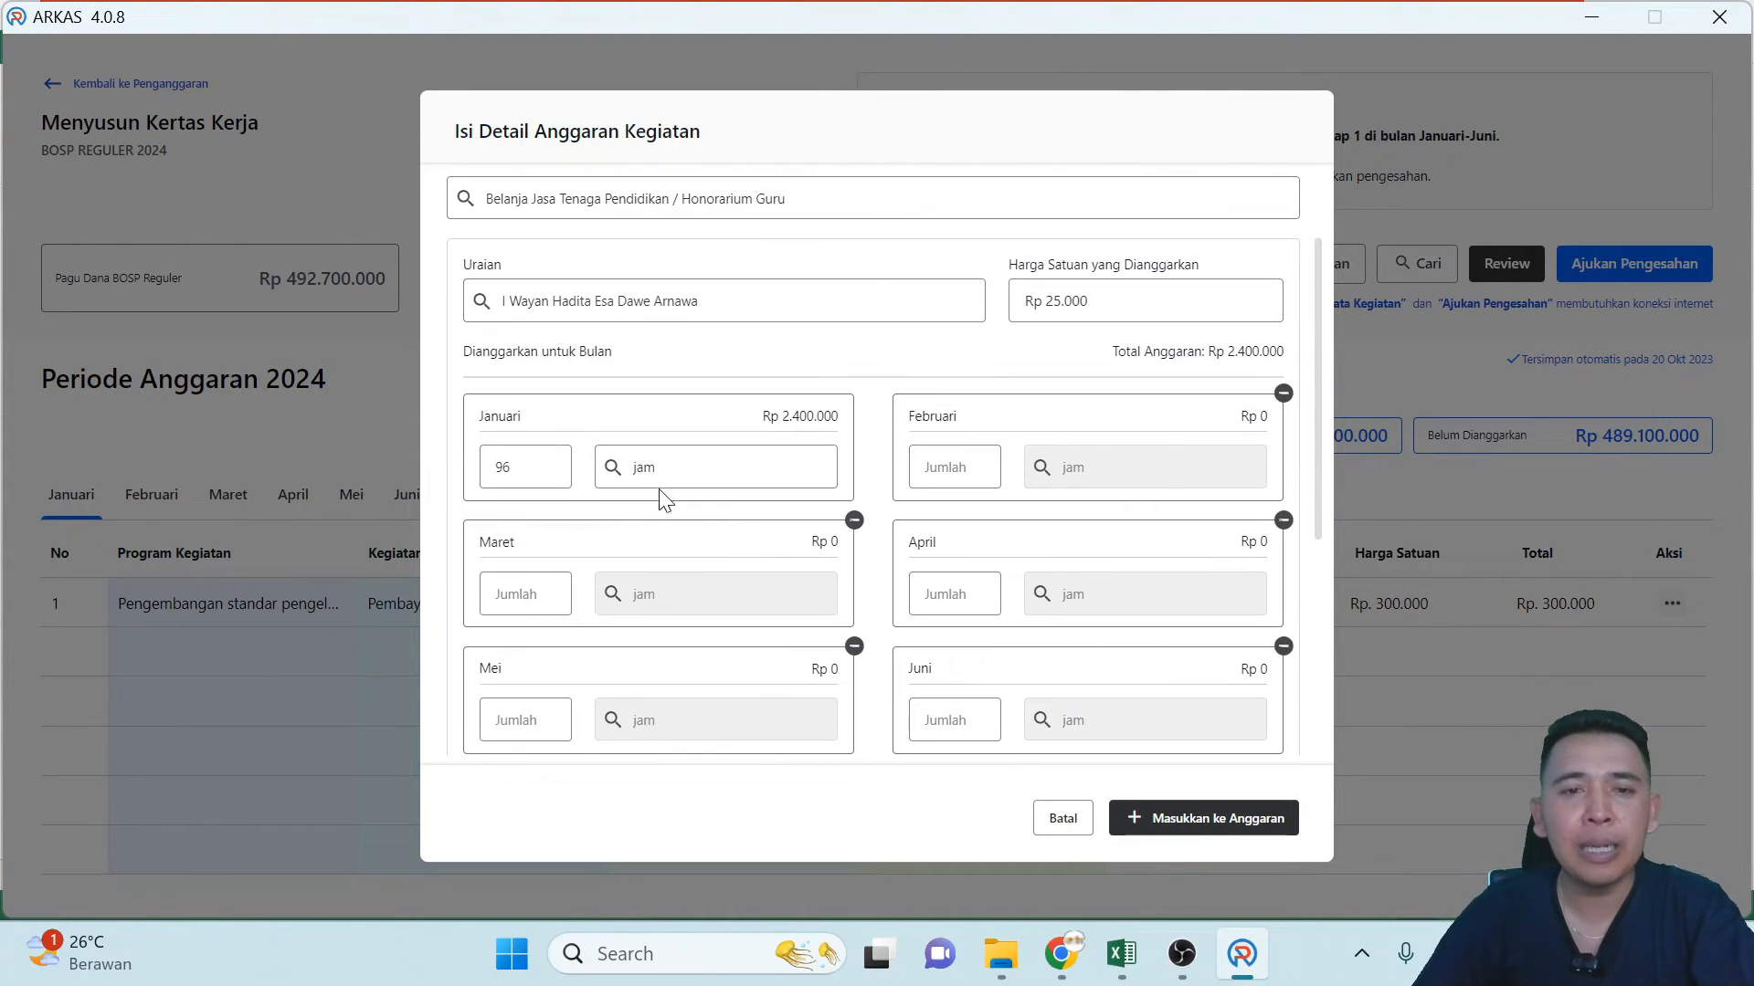
pyautogui.click(955, 468)
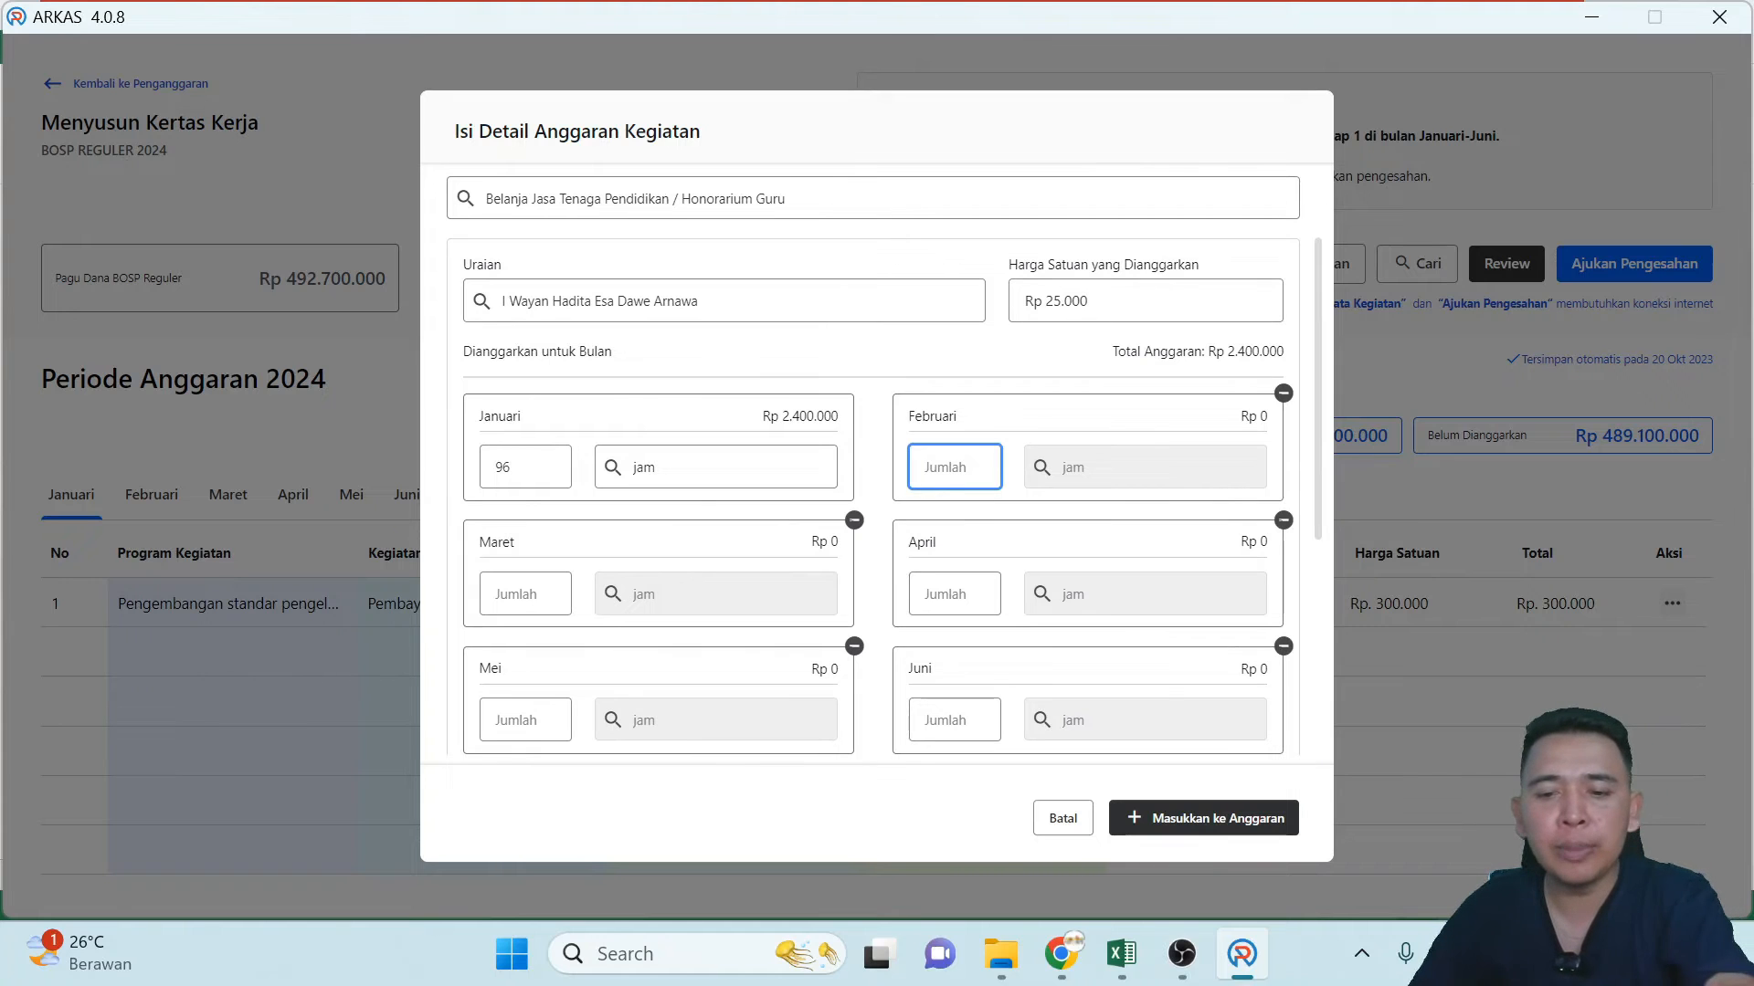
pyautogui.write('96')
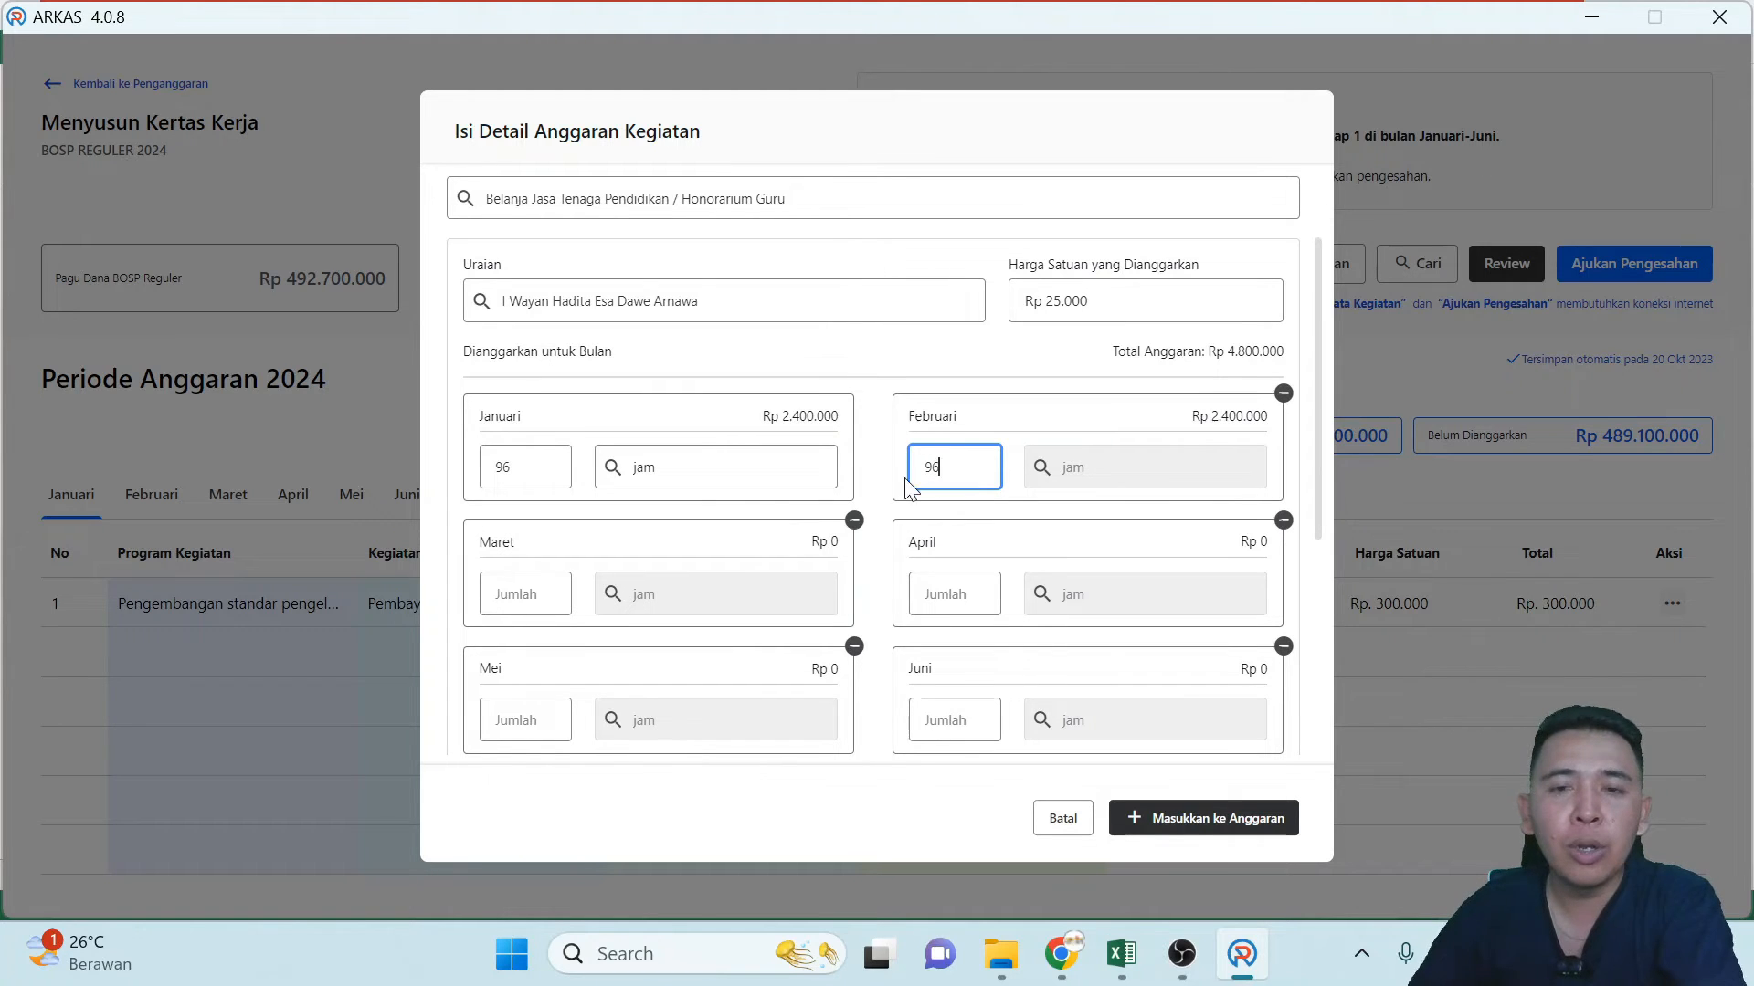
pyautogui.click(525, 594)
pyautogui.write('96')
pyautogui.click(955, 594)
pyautogui.write('96')
pyautogui.click(548, 720)
pyautogui.write('96')
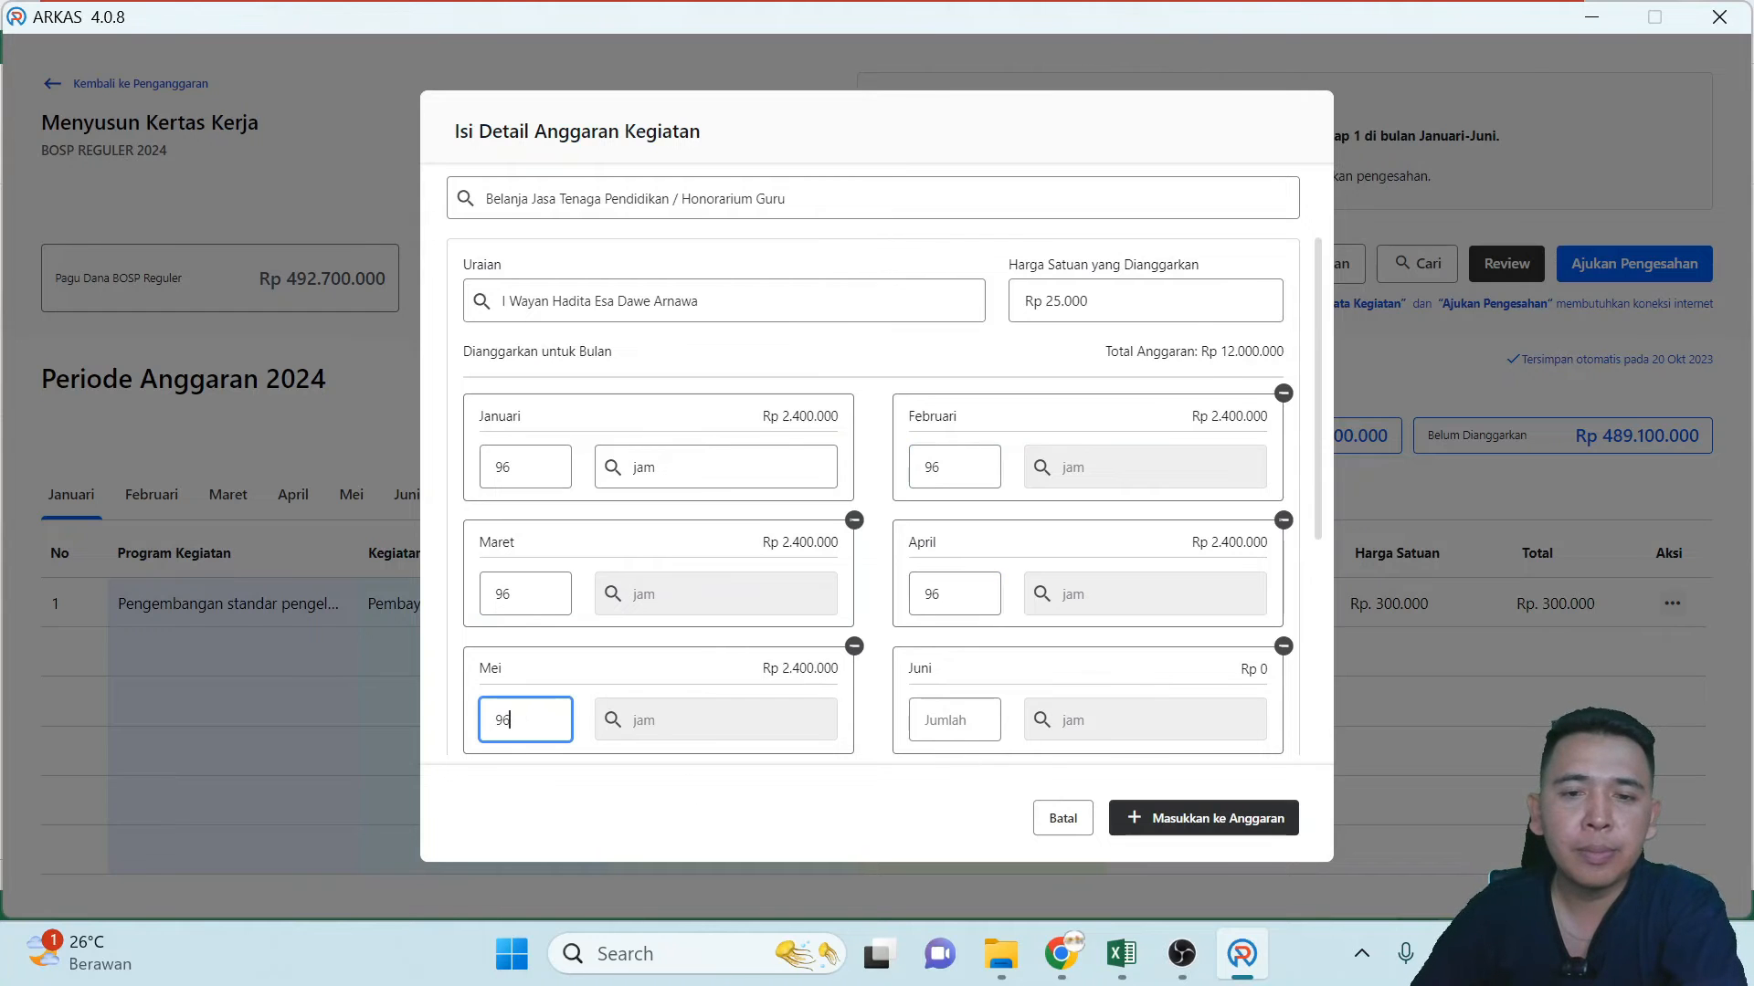
pyautogui.click(954, 720)
pyautogui.write('96')
# Set the honorarium's July through December quantities to 96 jam each.
pyautogui.scroll(-3, 762, 705)
pyautogui.click(561, 572)
pyautogui.write('96')
pyautogui.click(954, 575)
pyautogui.write('96')
pyautogui.click(516, 698)
pyautogui.write('96')
pyautogui.click(940, 701)
pyautogui.write('96')
pyautogui.scroll(-2, 584, 709)
pyautogui.click(530, 692)
pyautogui.write('96')
pyautogui.click(959, 699)
pyautogui.write('96')
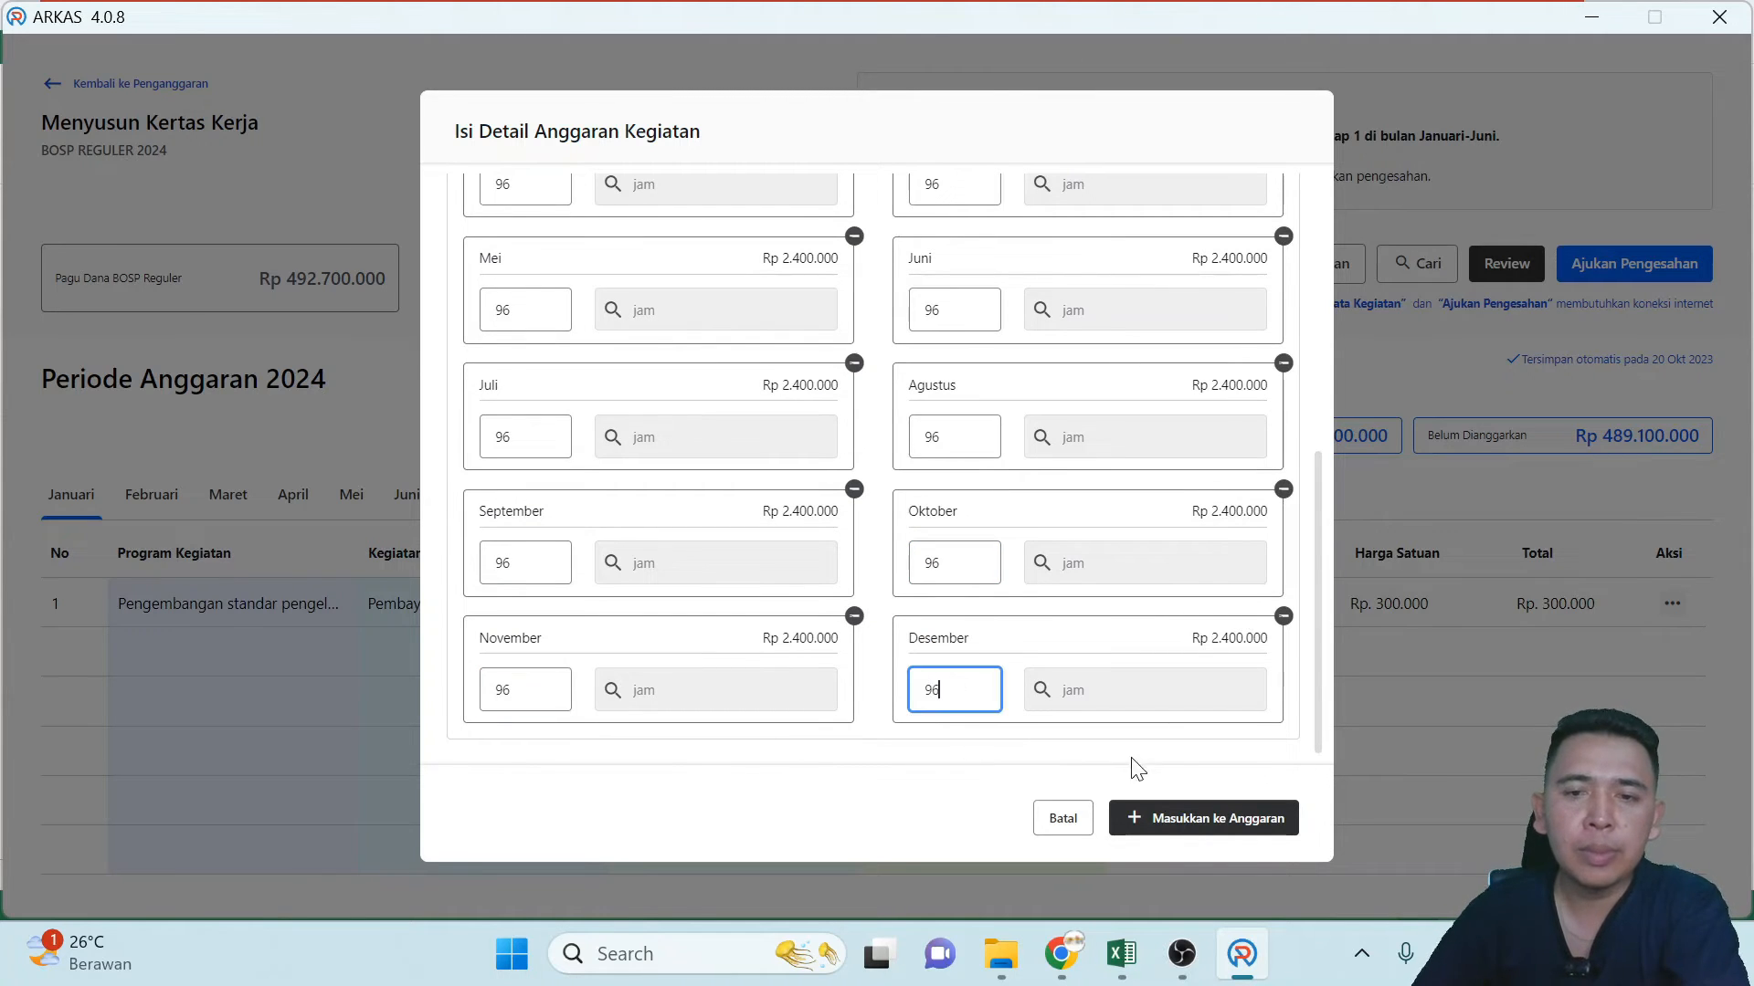
# Review the monthly amounts and add the teacher honorarium to the budget.
pyautogui.scroll(10, 986, 429)
pyautogui.scroll(-10, 1000, 429)
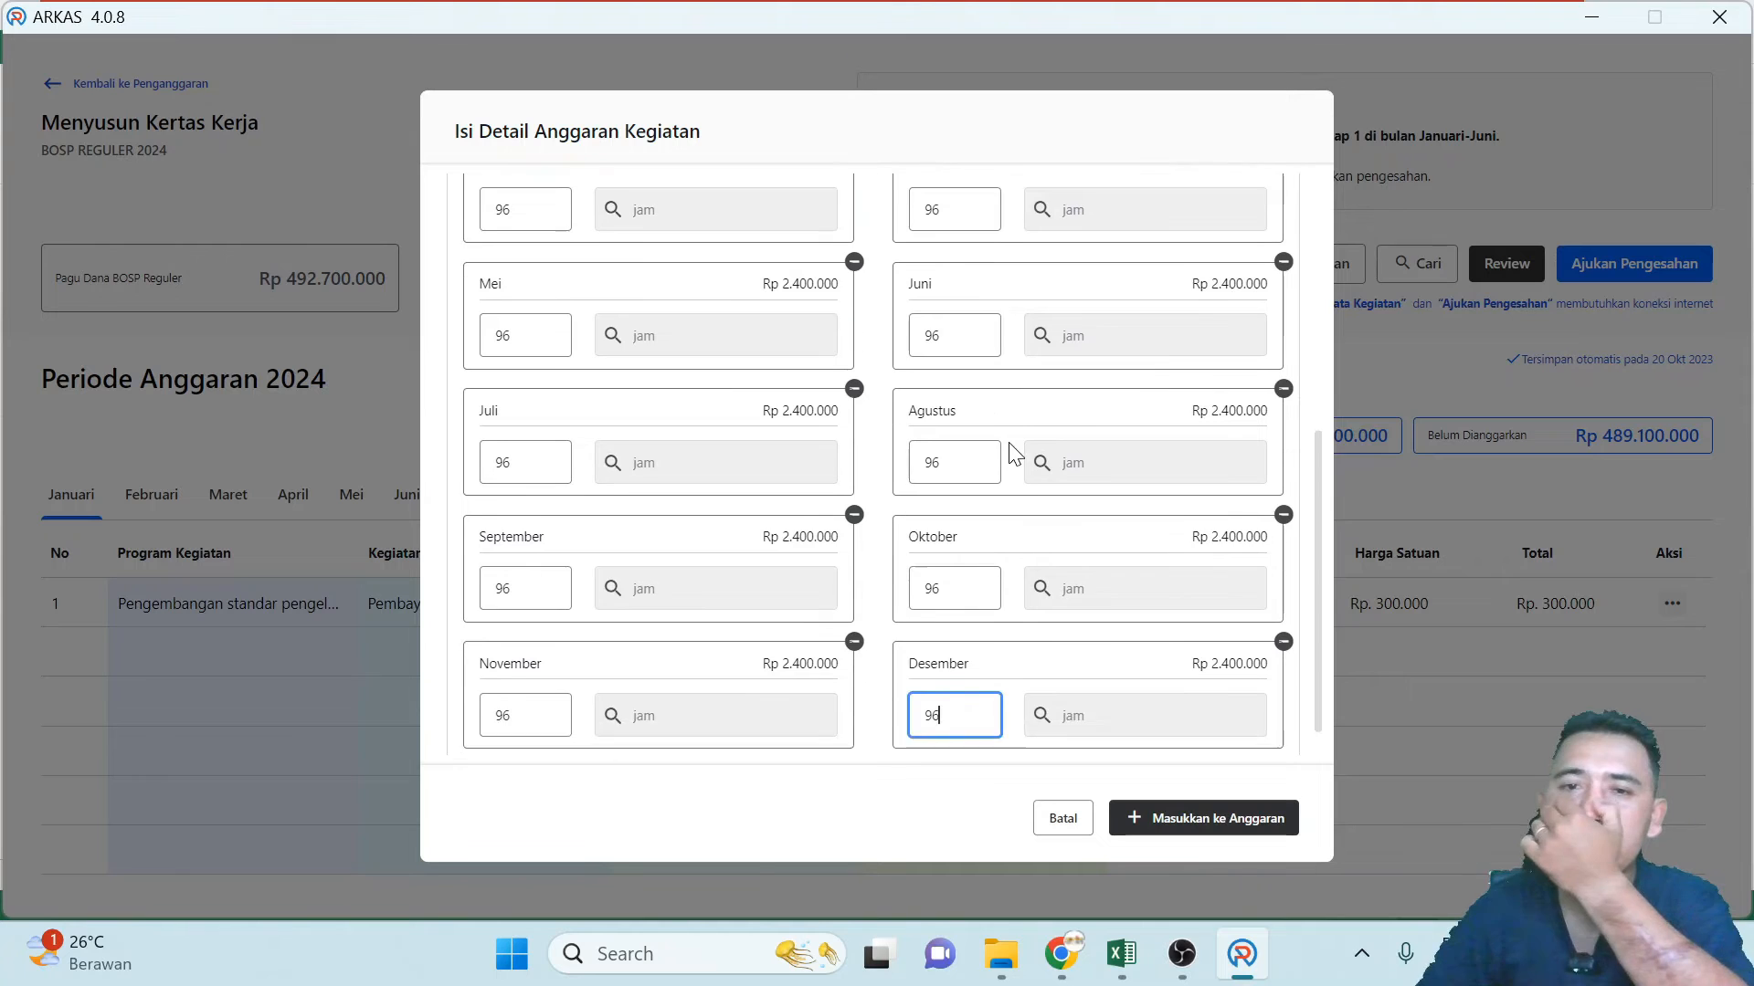
pyautogui.click(1225, 819)
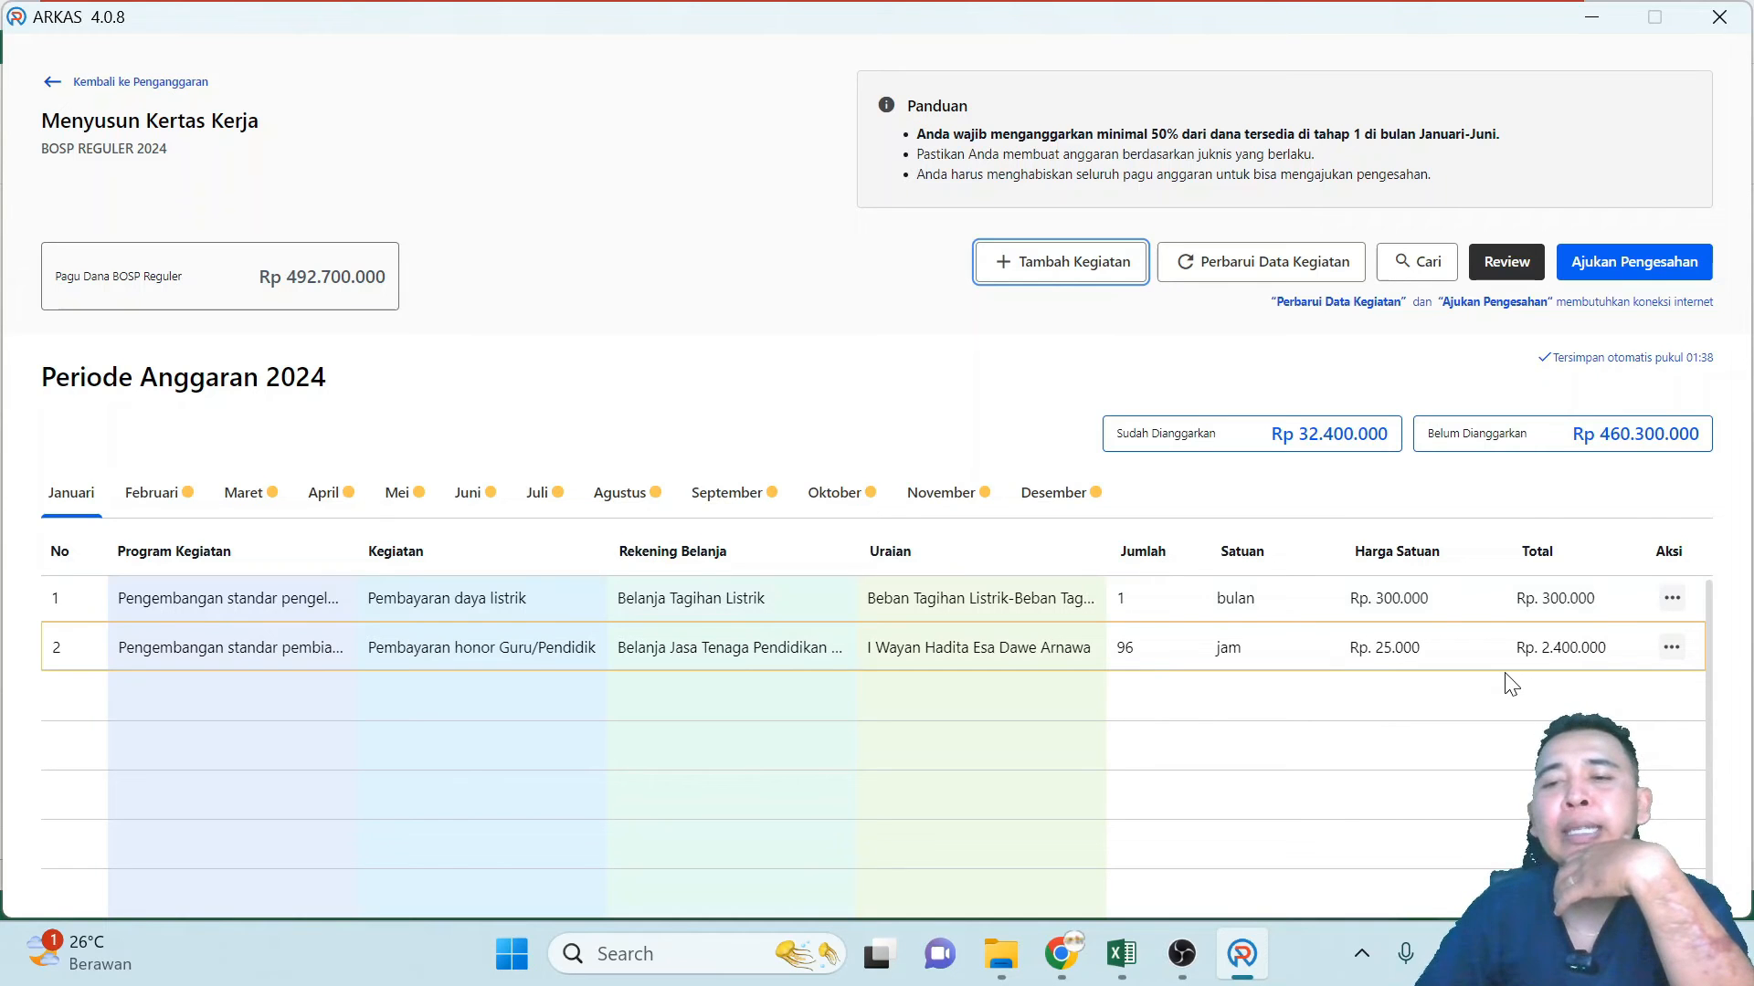
# Reopen the teacher honorarium's budget detail for editing and set Harga Satuan yang Dianggarkan to Rp 100.000.
pyautogui.click(1671, 648)
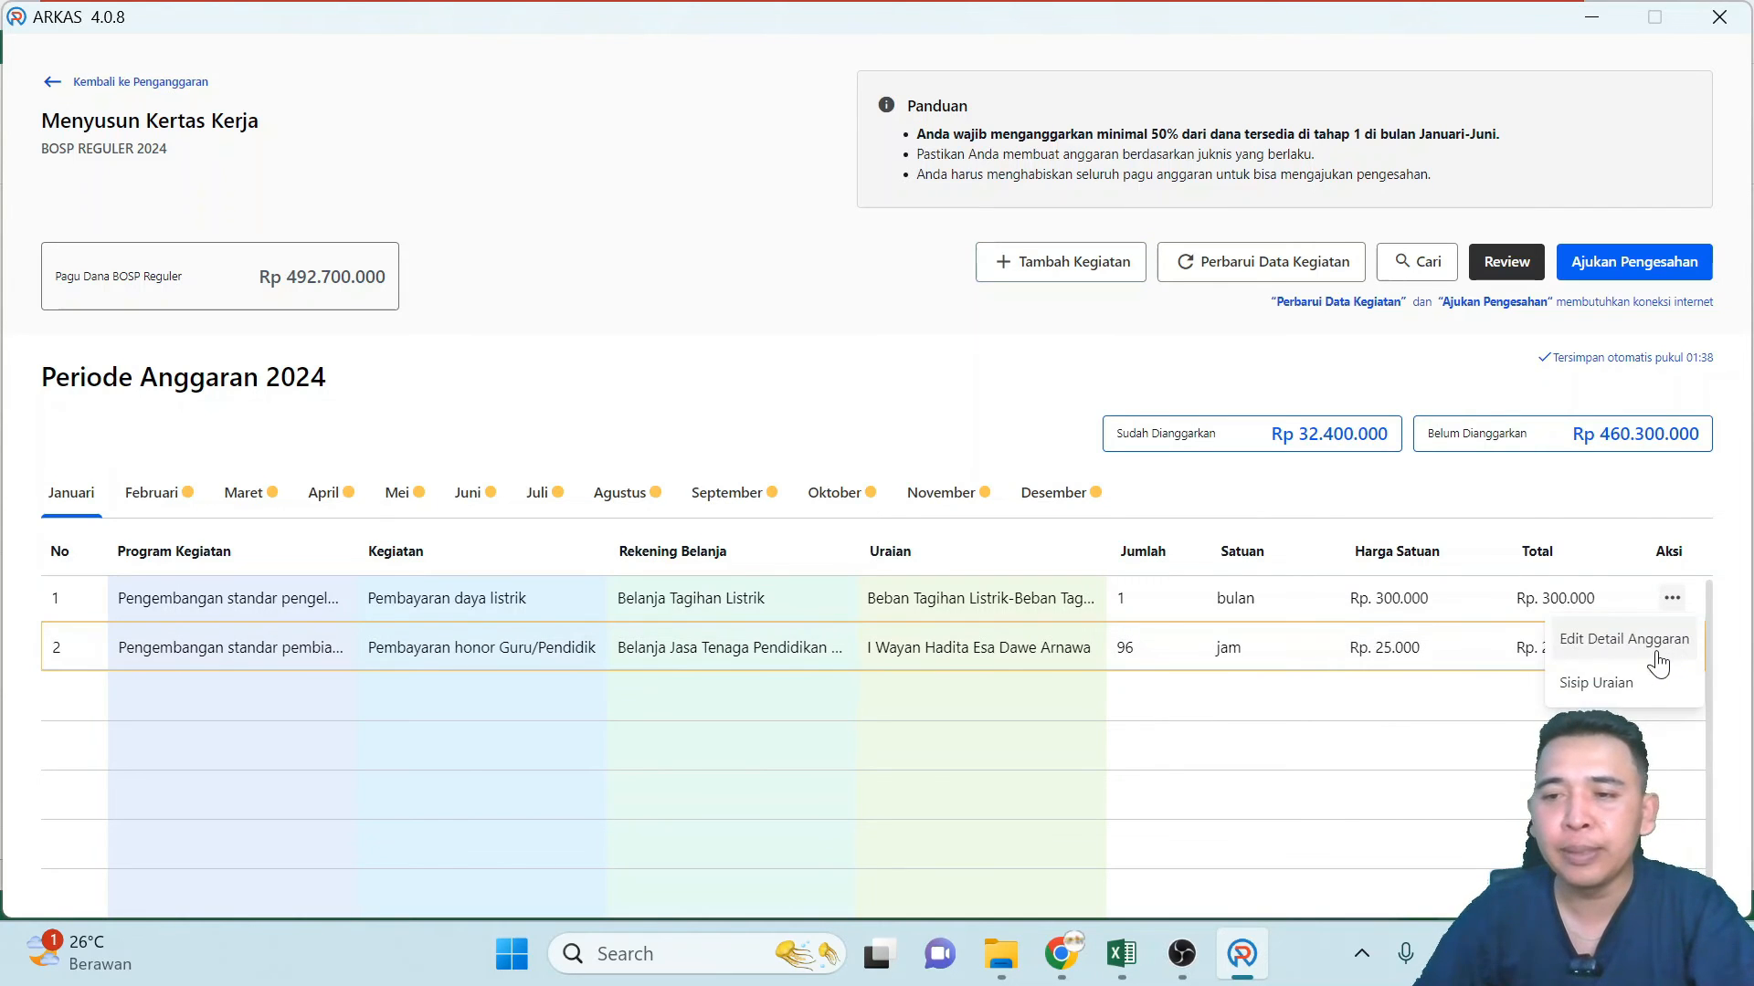
pyautogui.click(1607, 646)
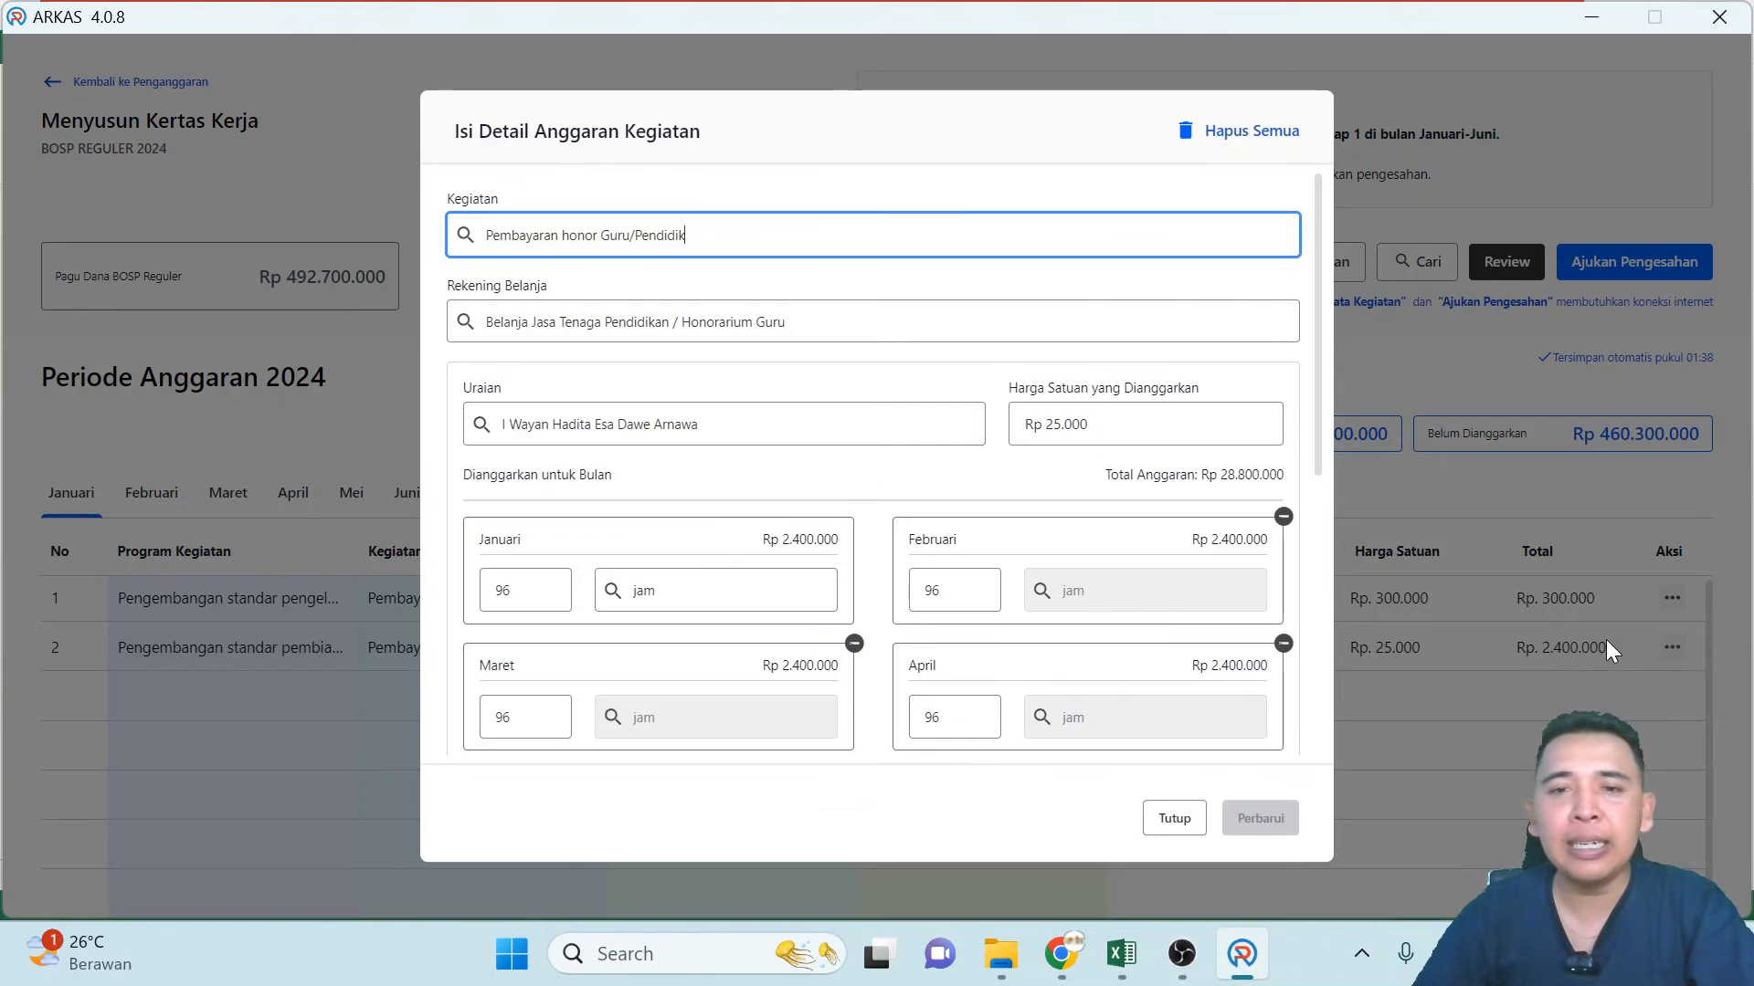
pyautogui.click(1060, 424)
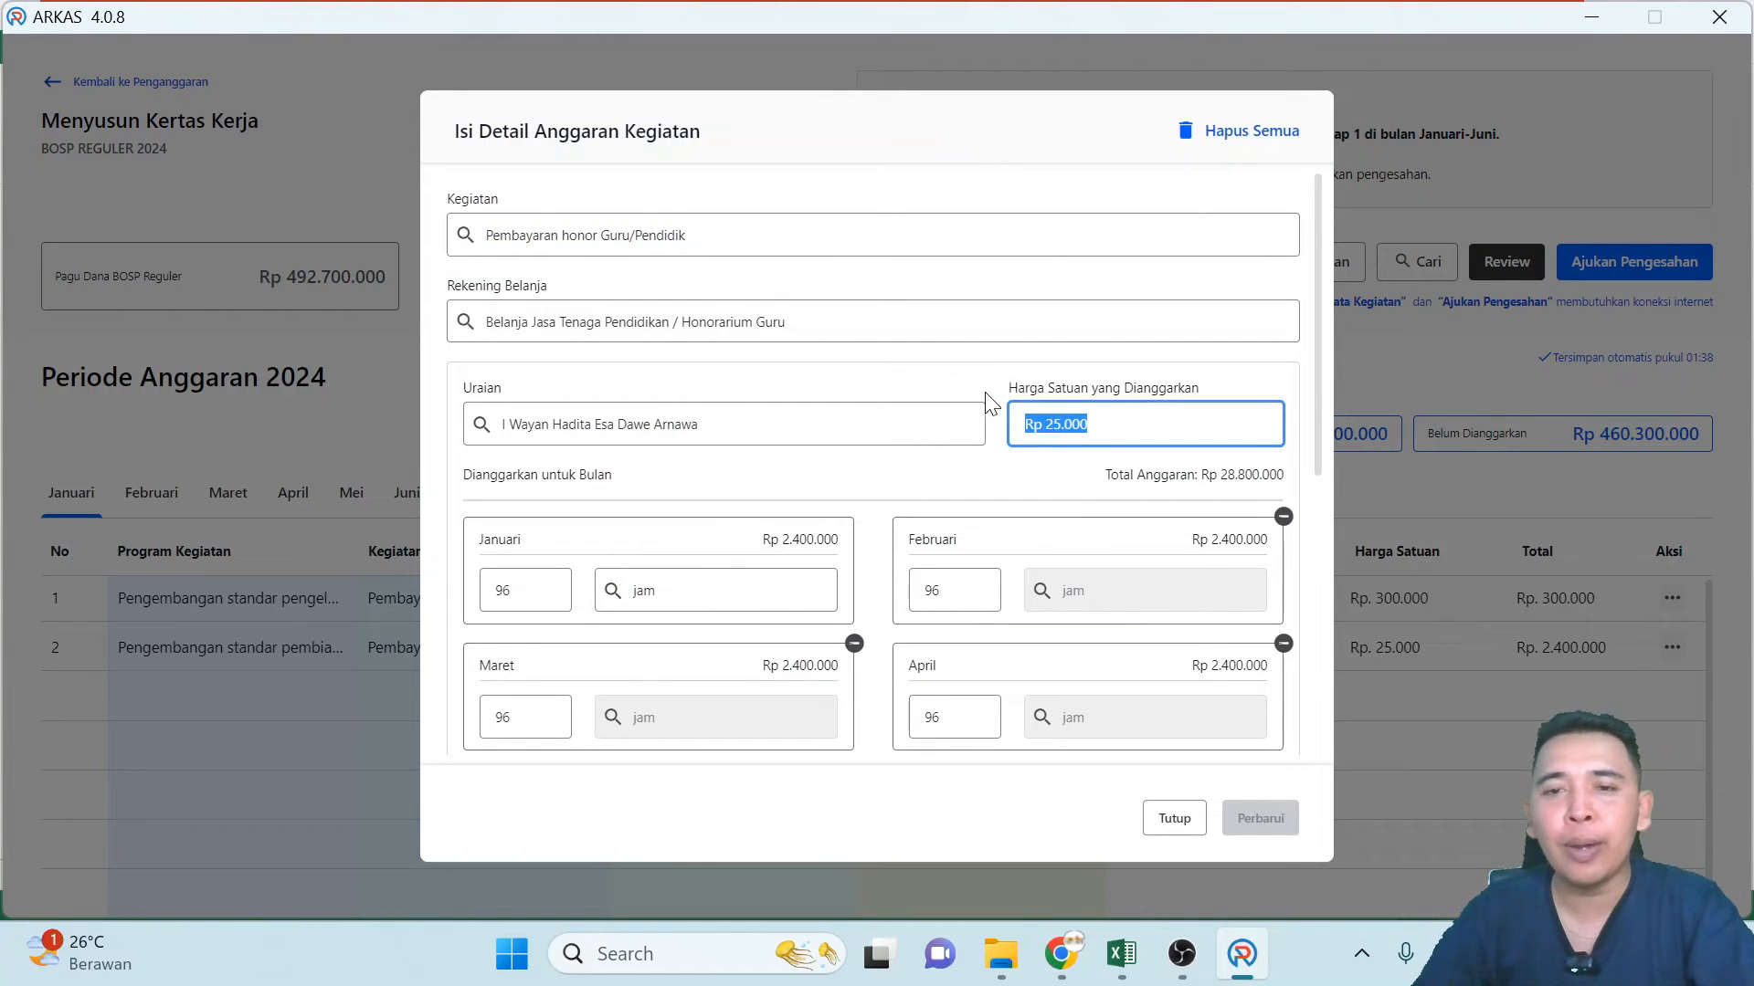
pyautogui.write('100.')
pyautogui.write('000')
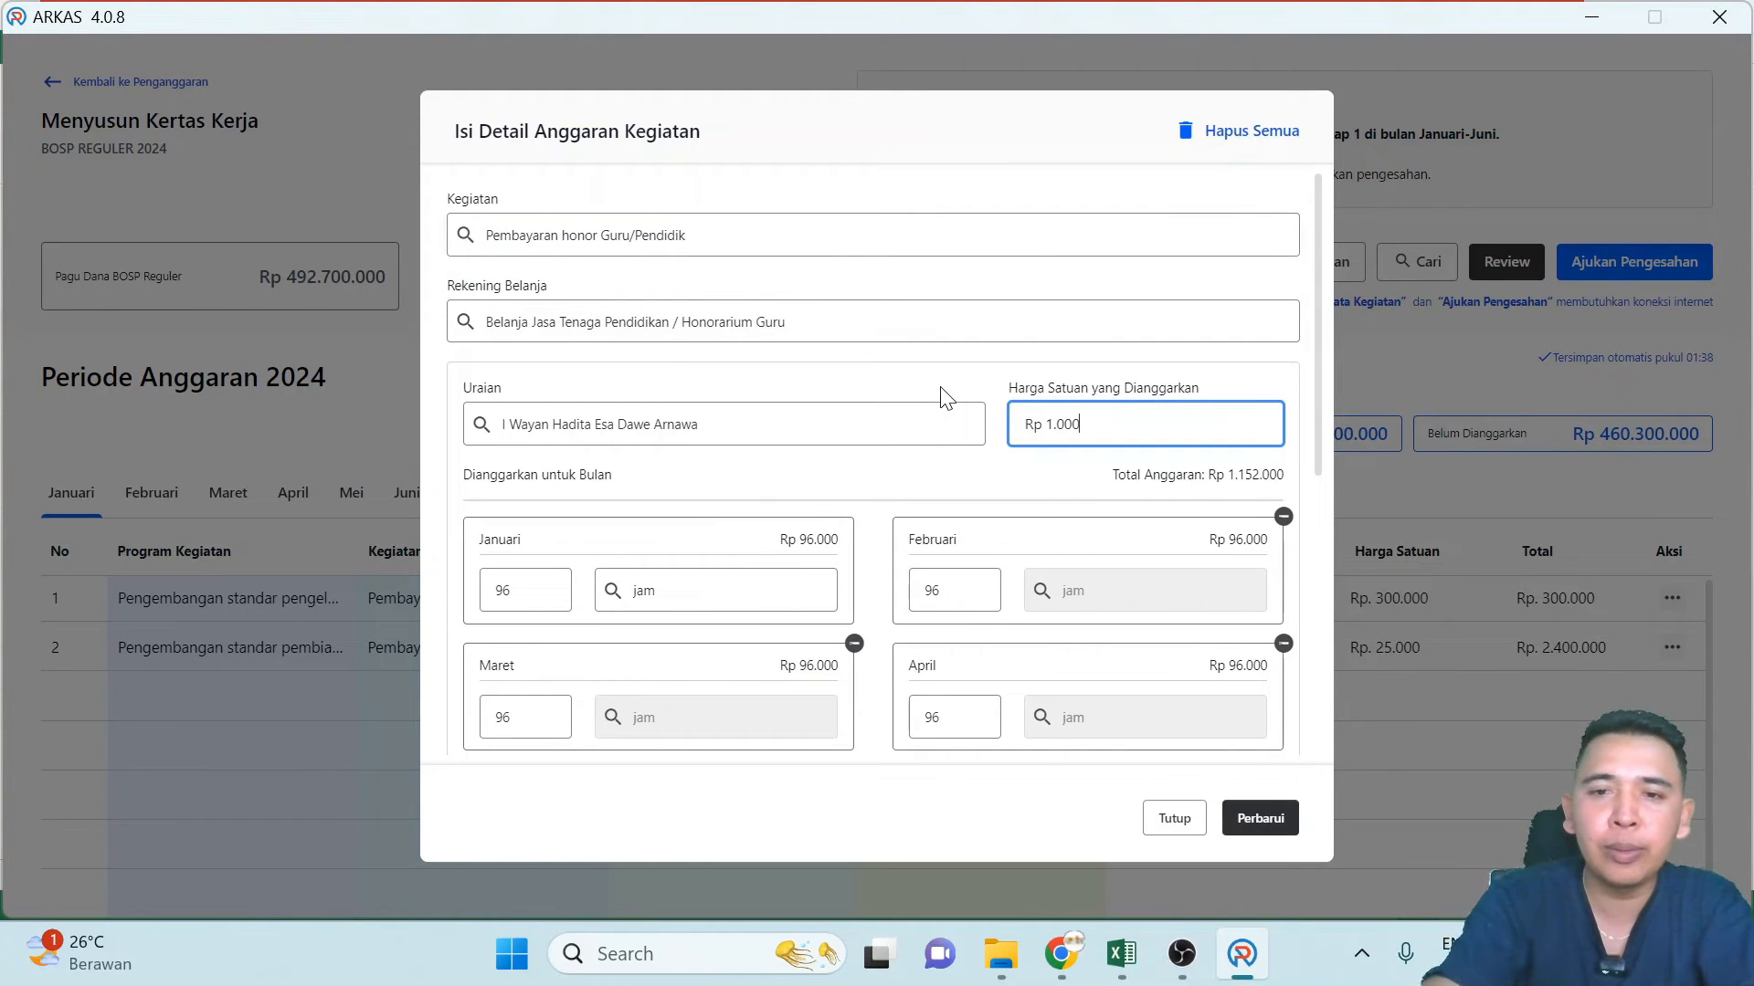
# Set the January through April quantities of the teacher honorarium to 24 each.
pyautogui.press('Tab')
pyautogui.write('24')
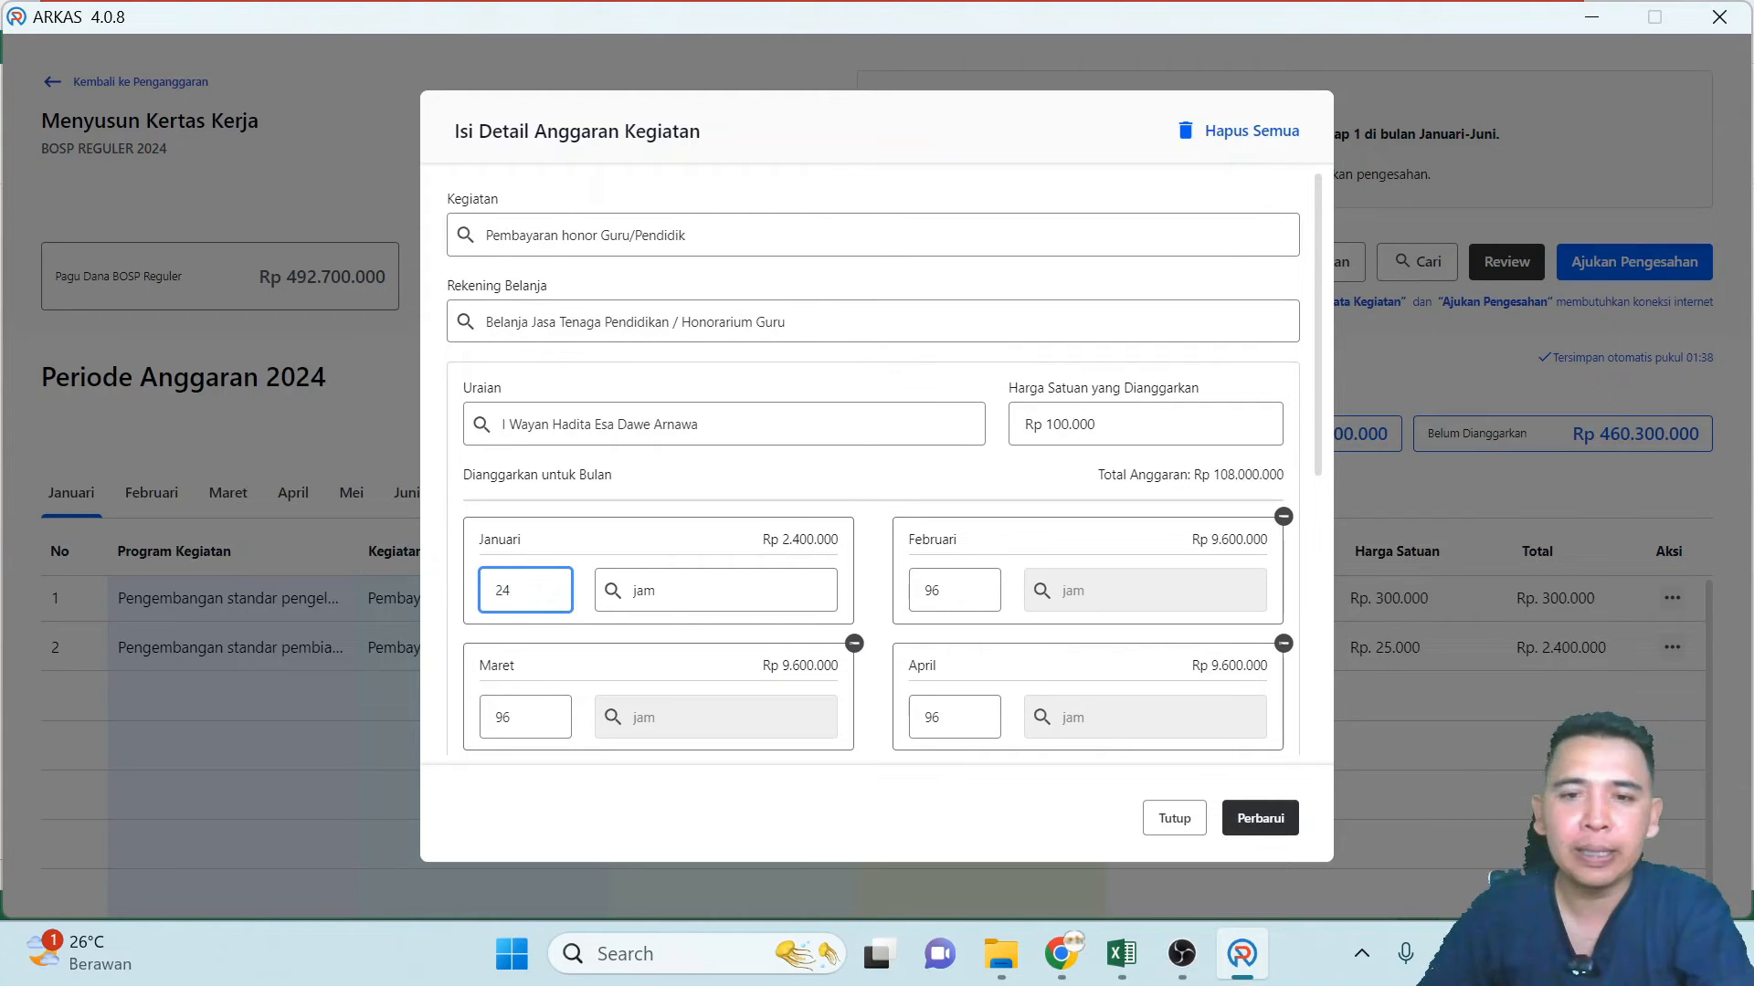
pyautogui.press('Tab')
pyautogui.write('24')
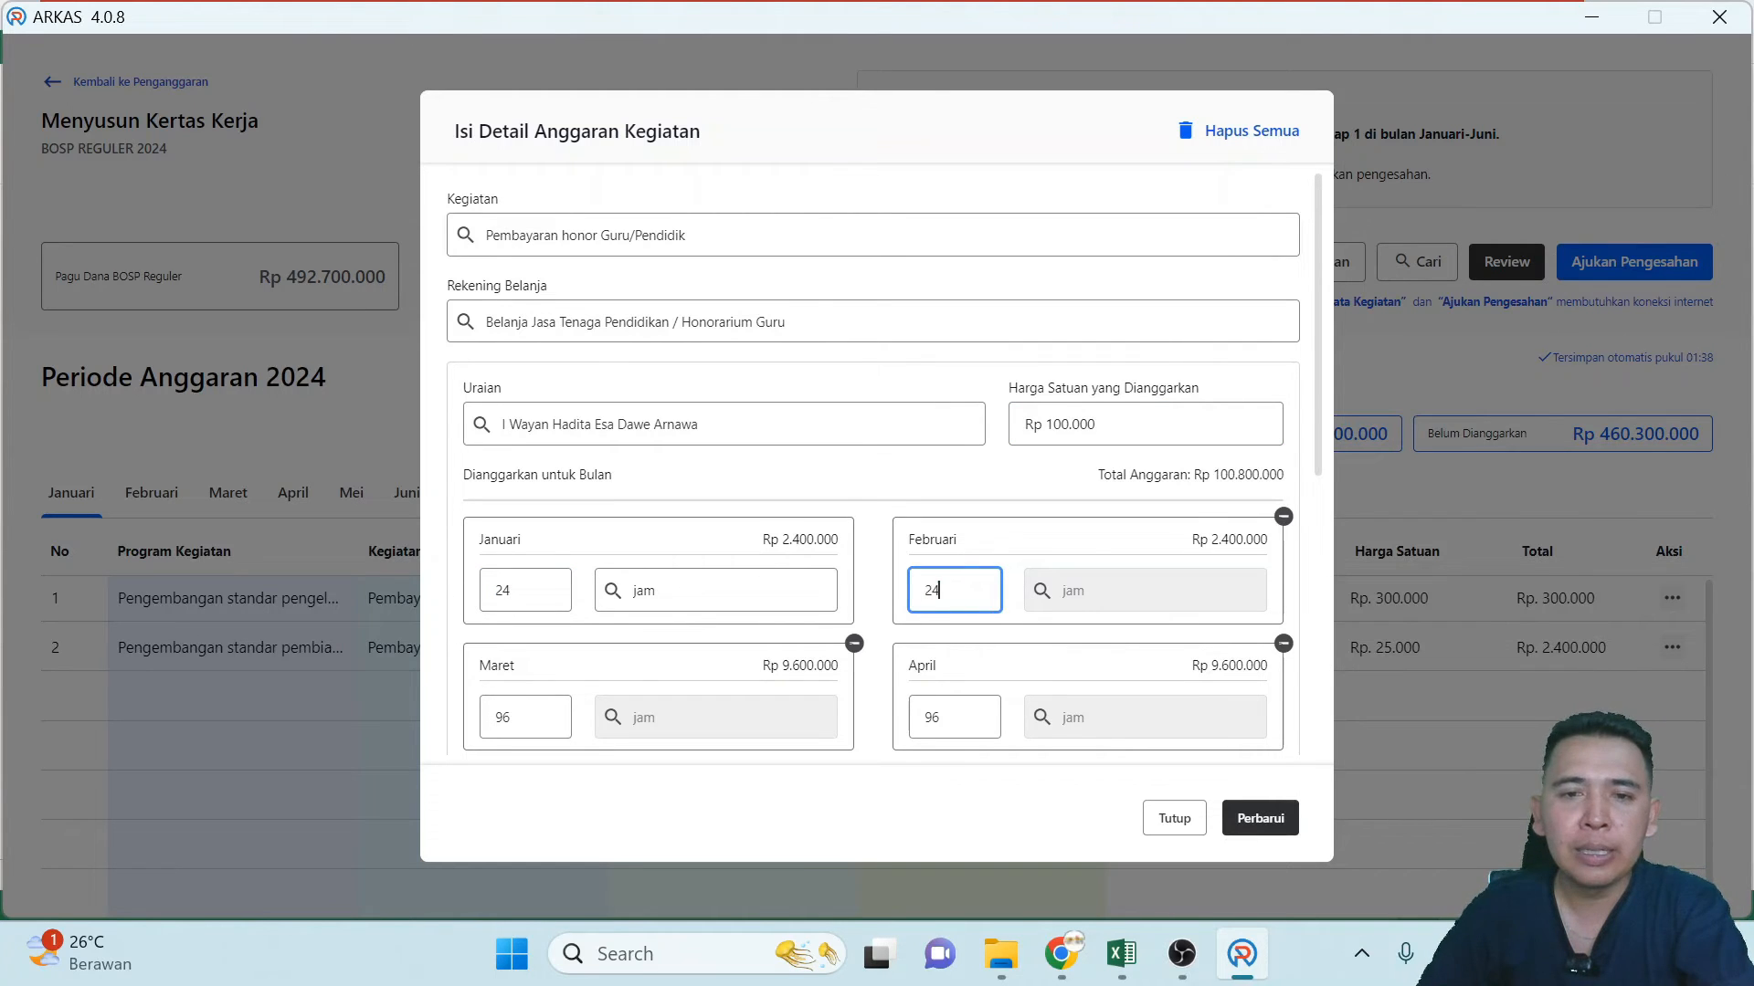
pyautogui.click(509, 717)
pyautogui.press('BackSpace')
pyautogui.press('BackSpace')
pyautogui.write('24')
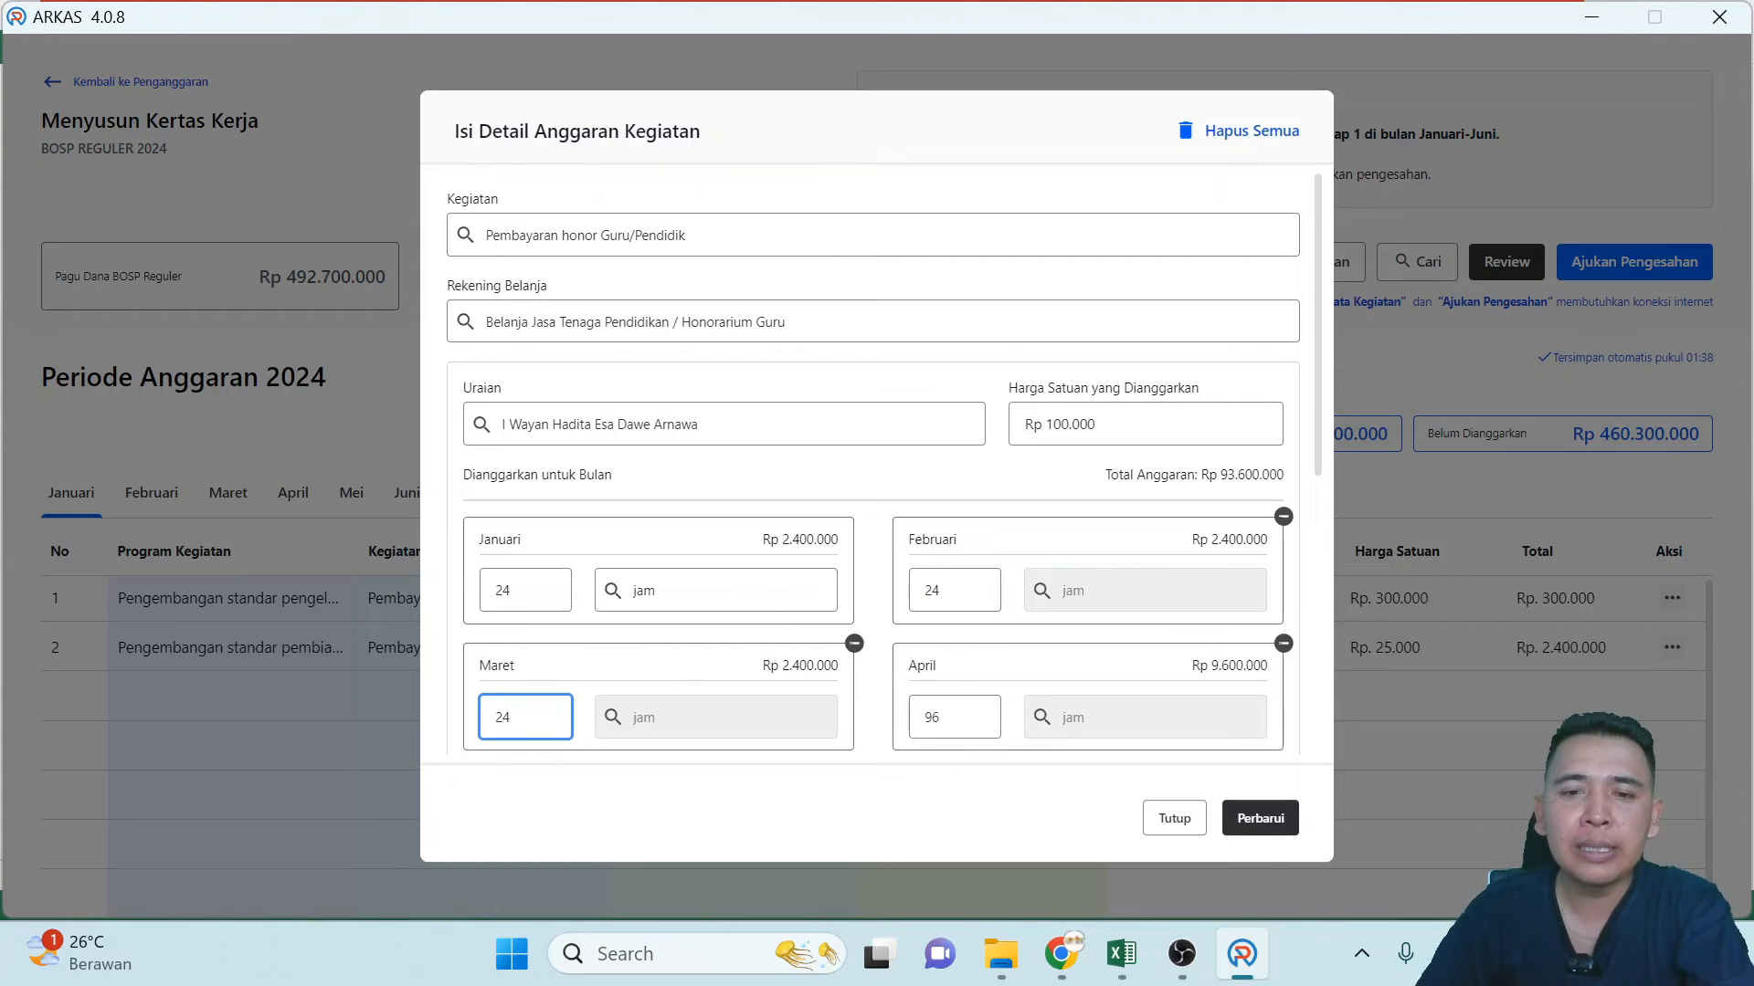
pyautogui.press('Tab')
pyautogui.write('24')
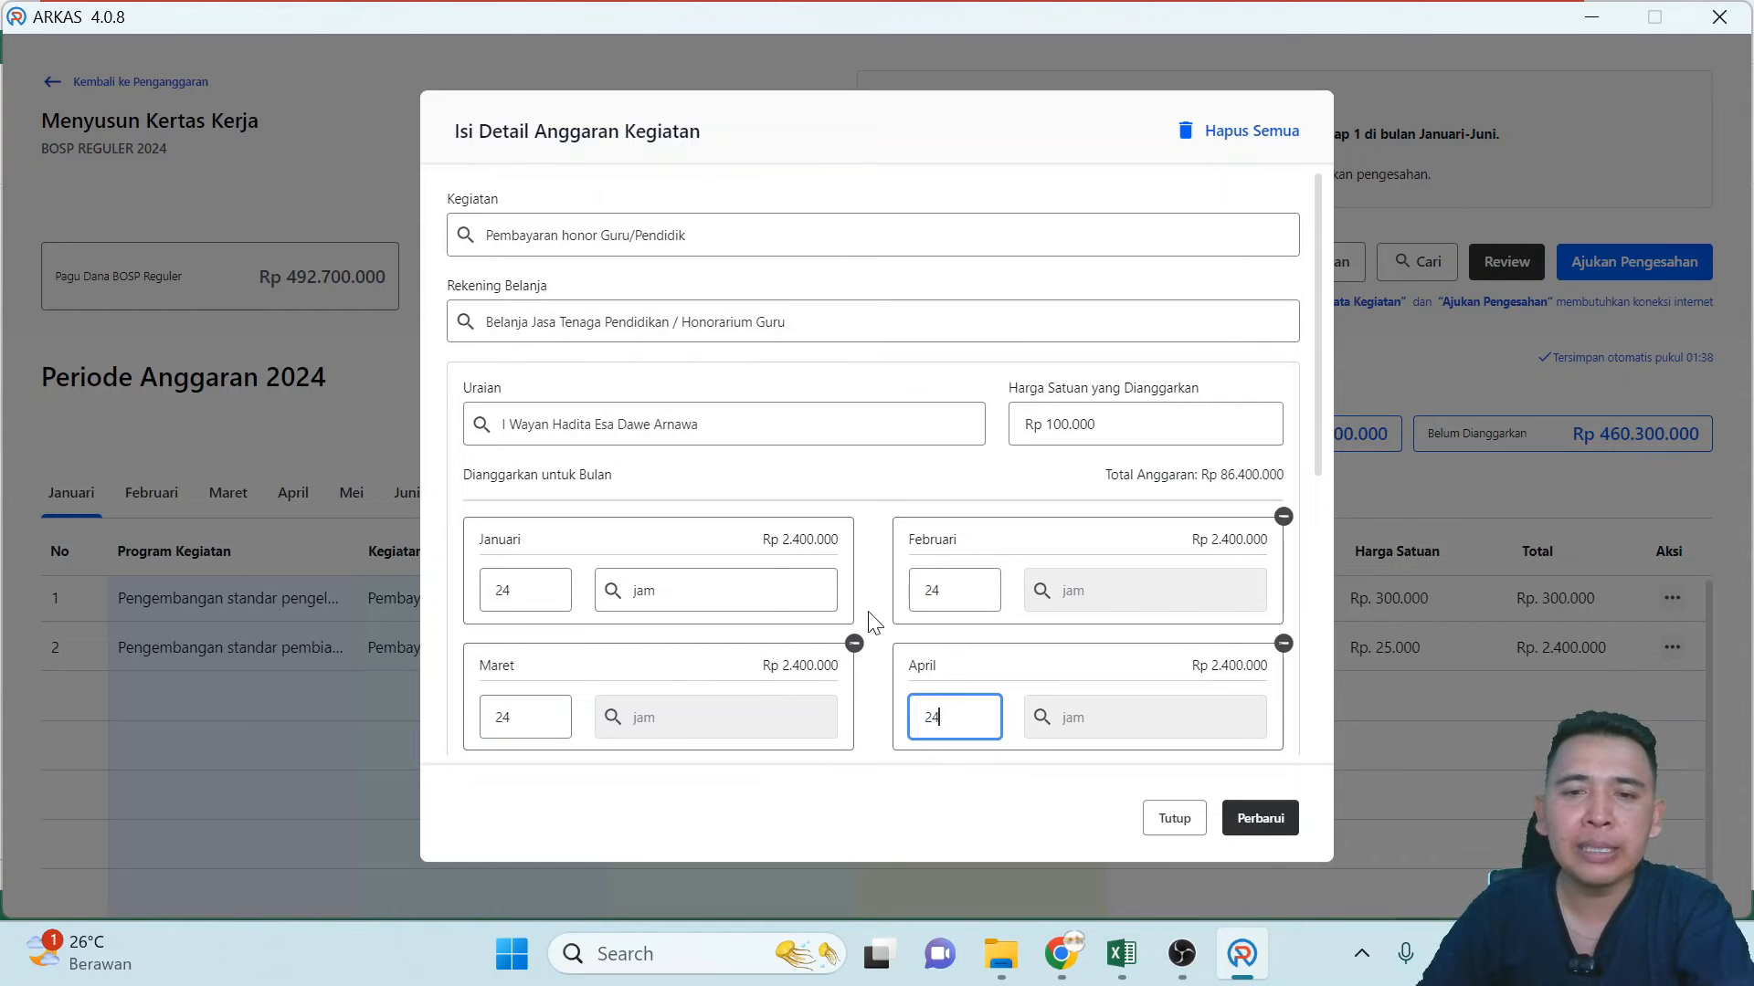
# Set the May through August quantities of the teacher honorarium to 24 each.
pyautogui.scroll(-2, 828, 559)
pyautogui.press('Tab')
pyautogui.write('24')
pyautogui.press('Tab')
pyautogui.write('24')
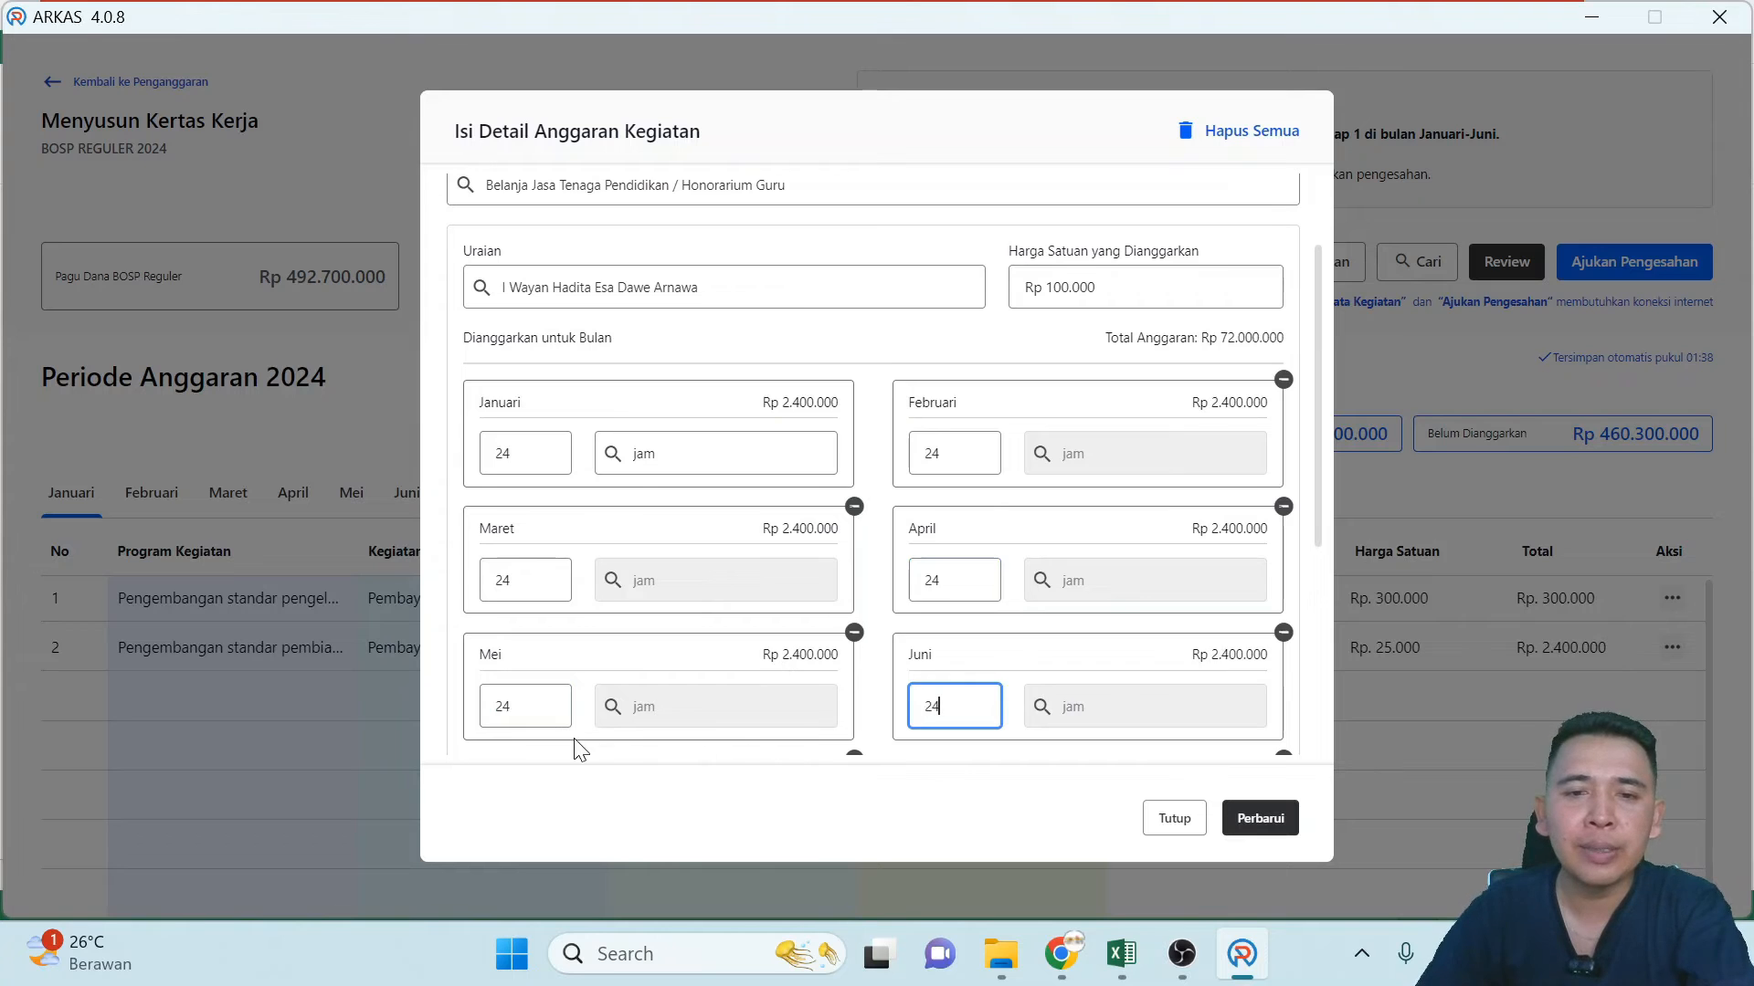
pyautogui.scroll(-3, 575, 744)
pyautogui.press('Tab')
pyautogui.write('24')
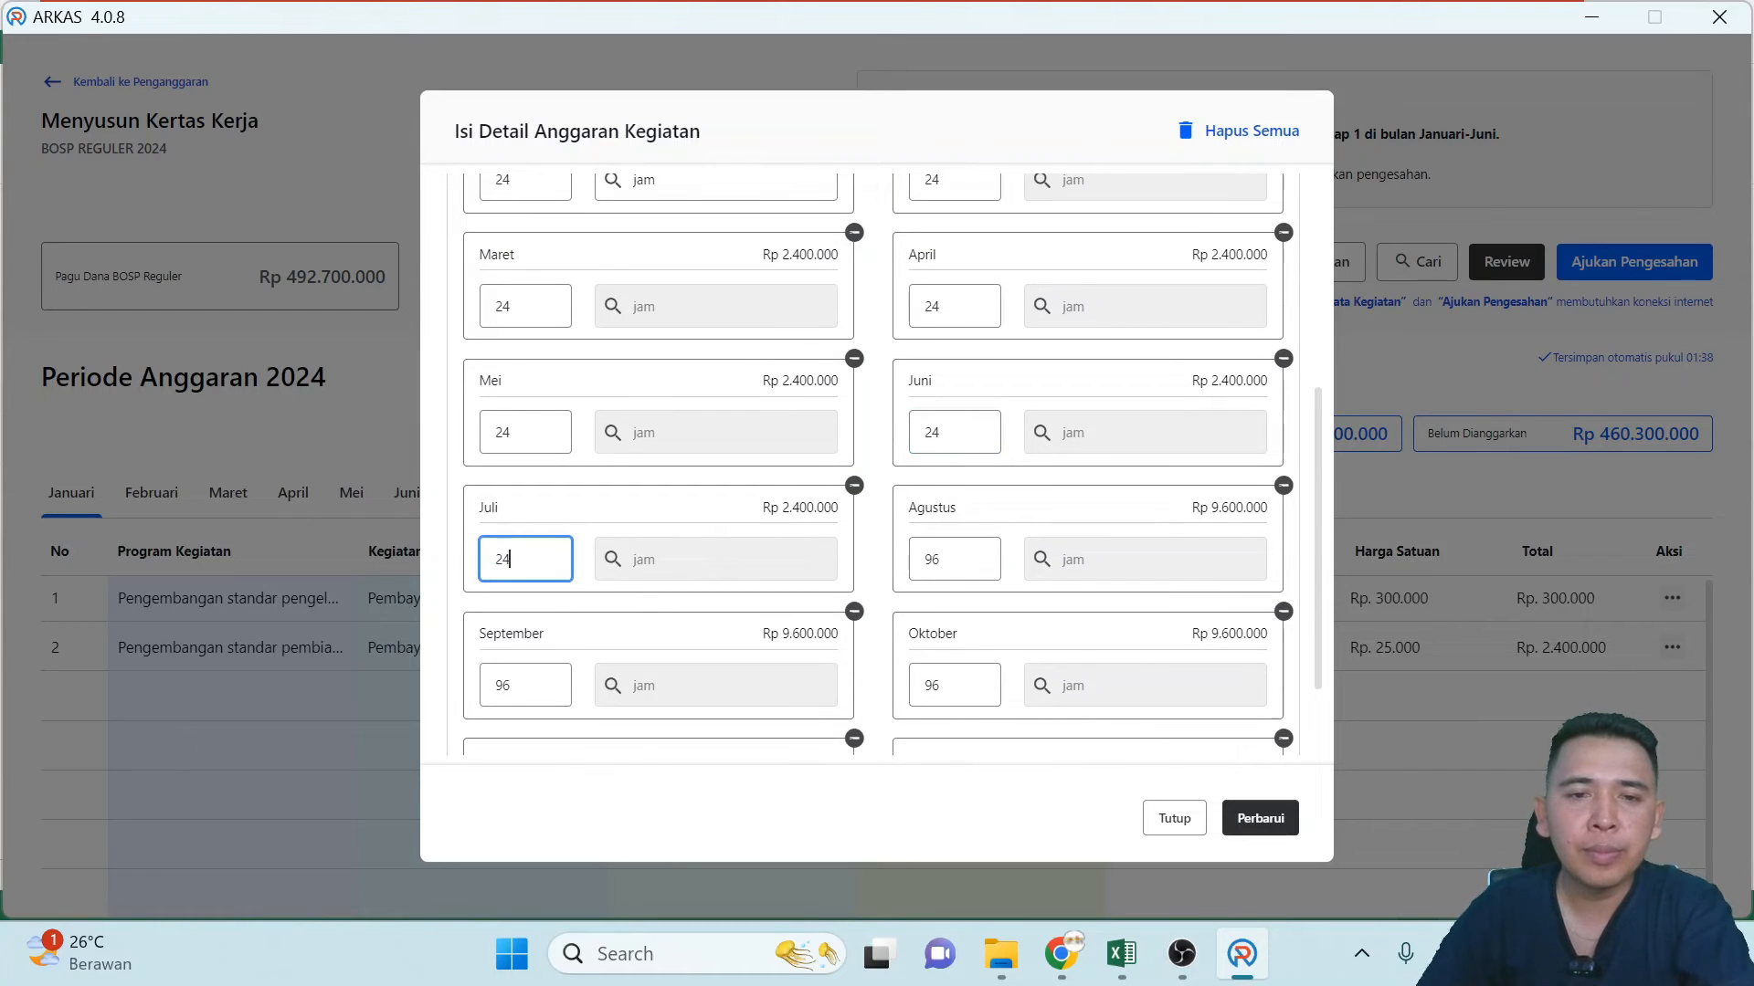
pyautogui.press('Tab')
pyautogui.write('24')
# Set the September through December quantities of the teacher honorarium to 24 each.
pyautogui.press('Tab')
pyautogui.write('24')
pyautogui.press('Tab')
pyautogui.write('24')
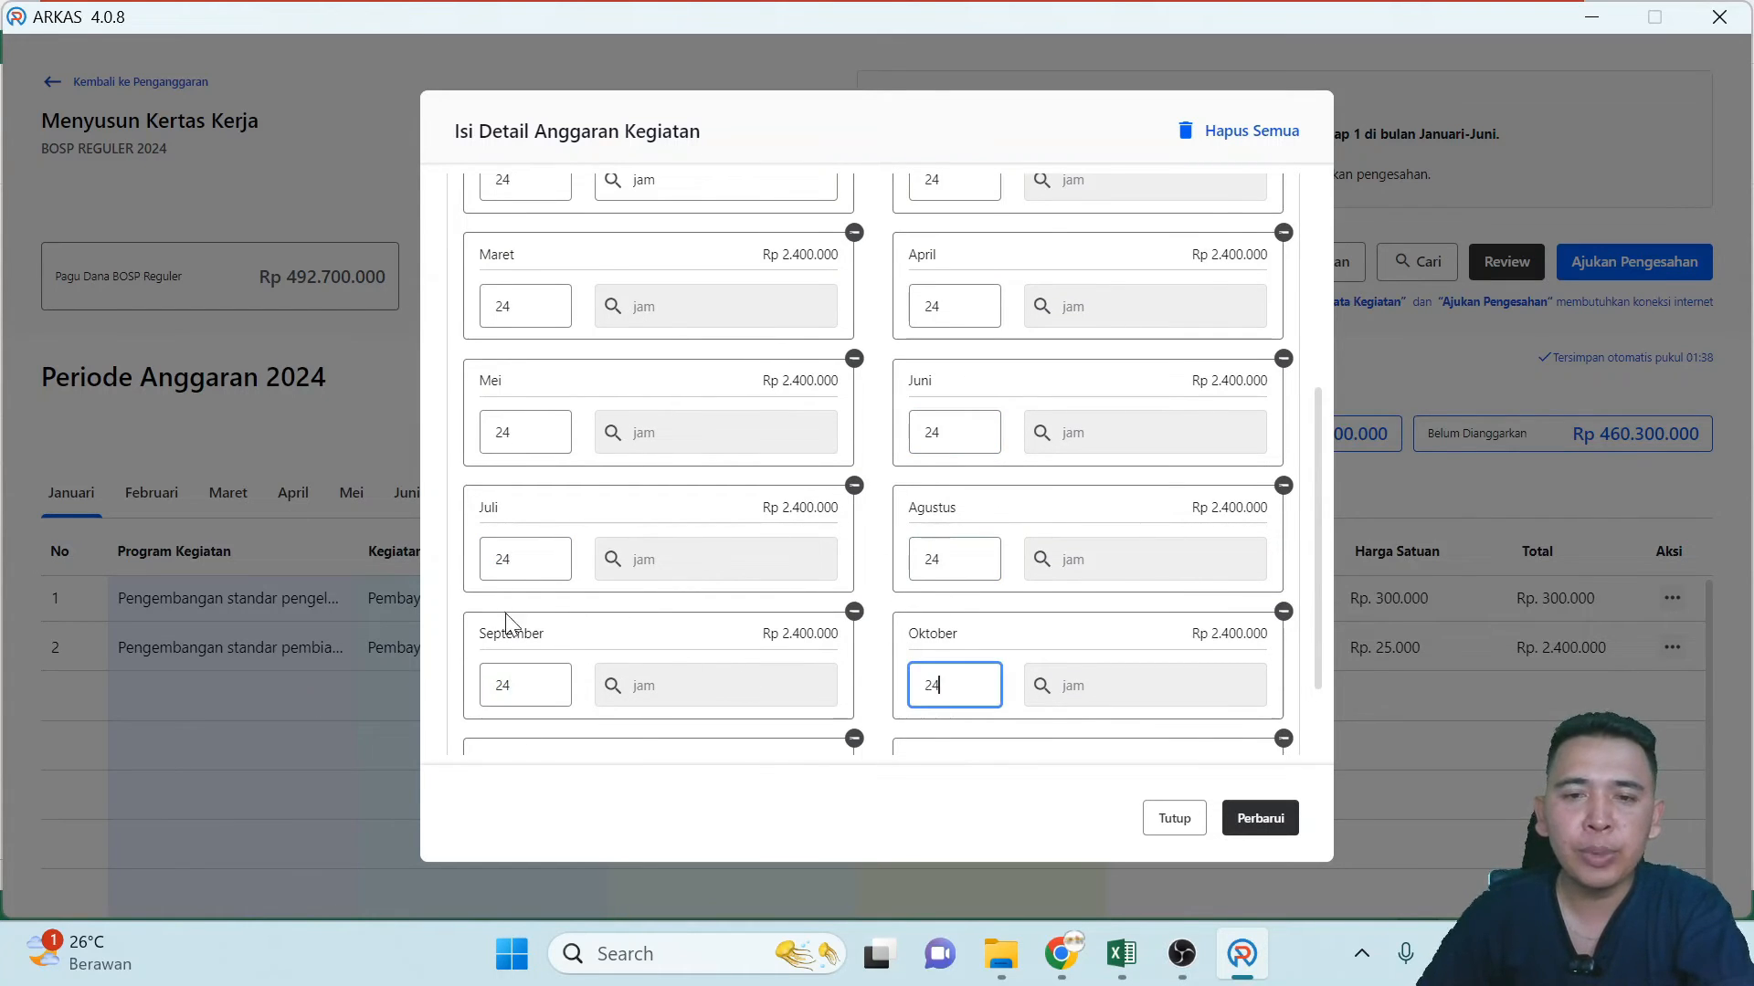
pyautogui.scroll(-3, 537, 667)
pyautogui.doubleClick(530, 689)
pyautogui.write('24')
pyautogui.press('Tab')
pyautogui.write('24')
# Check the revised monthly amounts and save the update to the teacher honorarium.
pyautogui.scroll(5, 1133, 585)
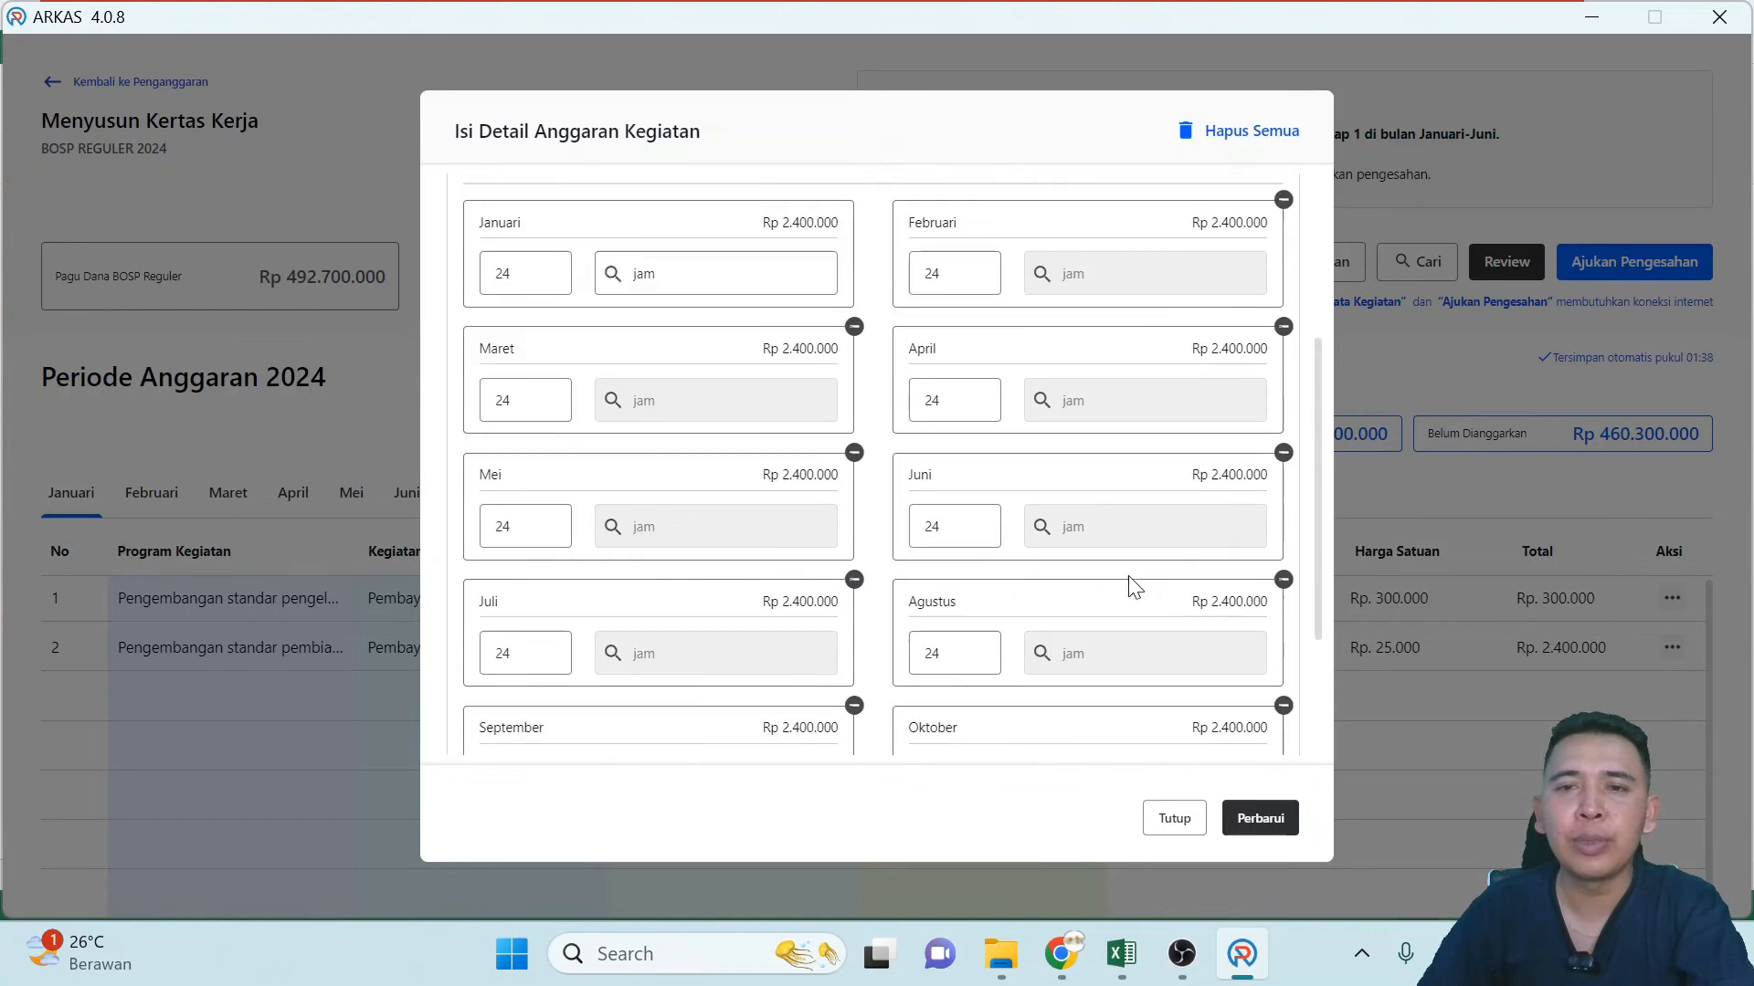
pyautogui.scroll(3, 1141, 567)
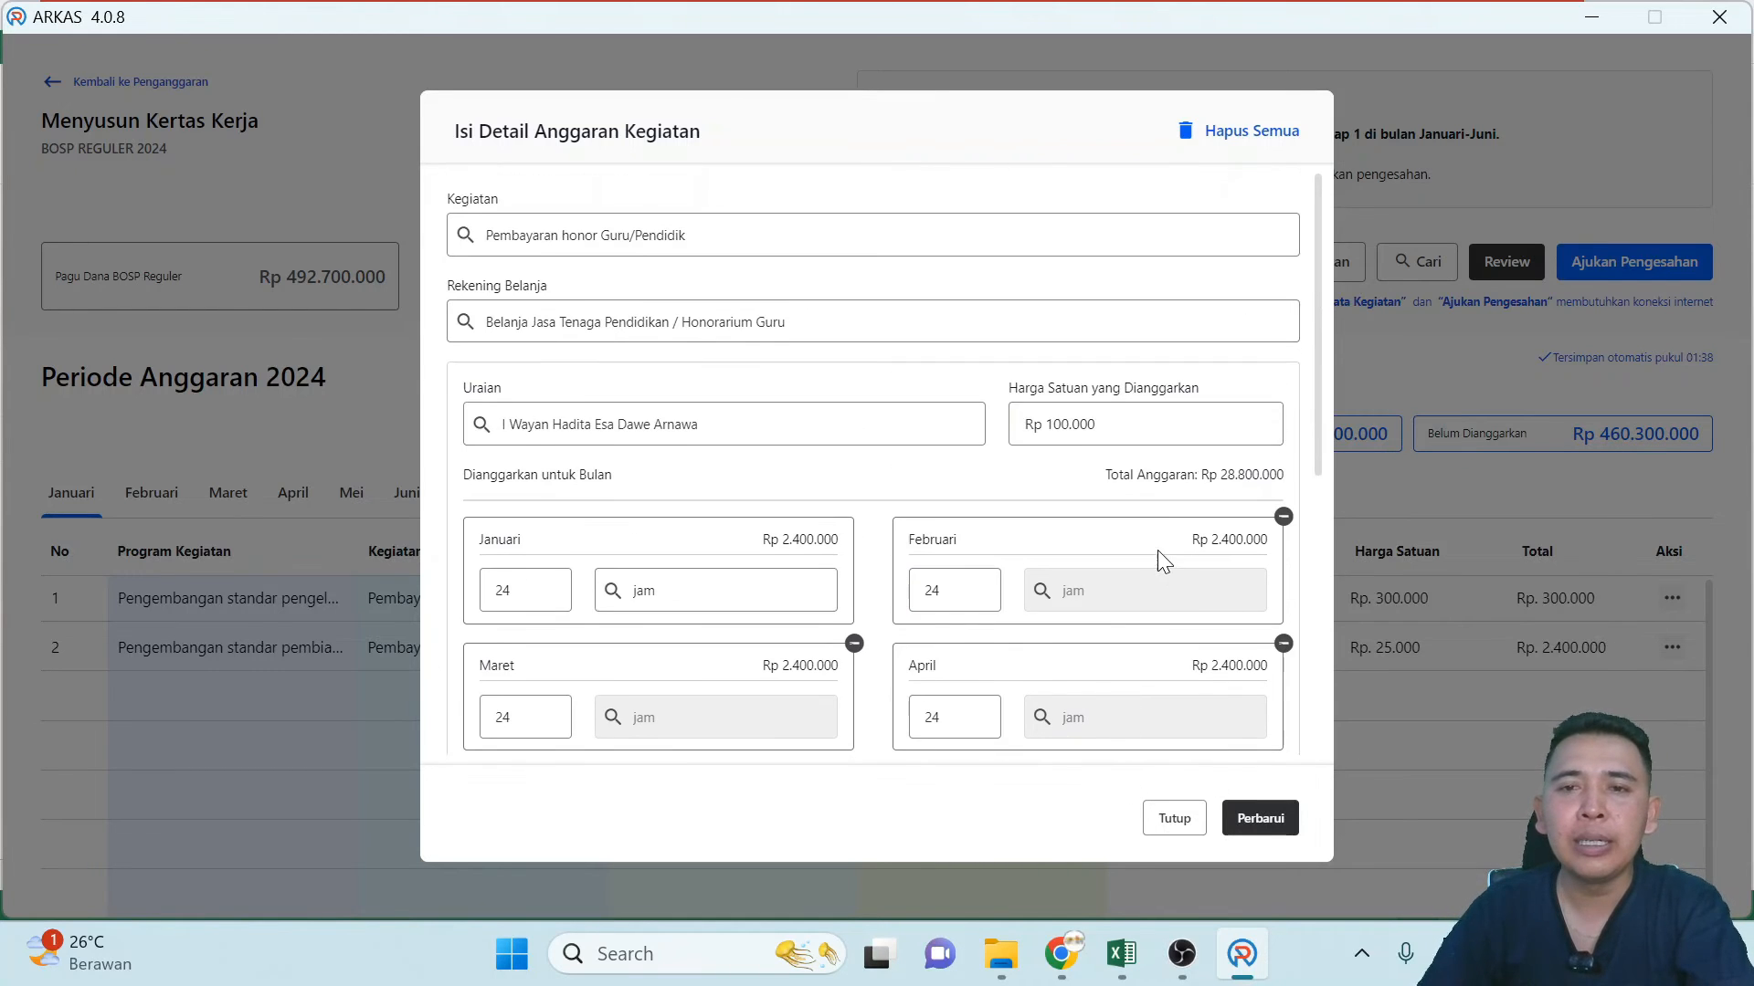
pyautogui.click(1262, 822)
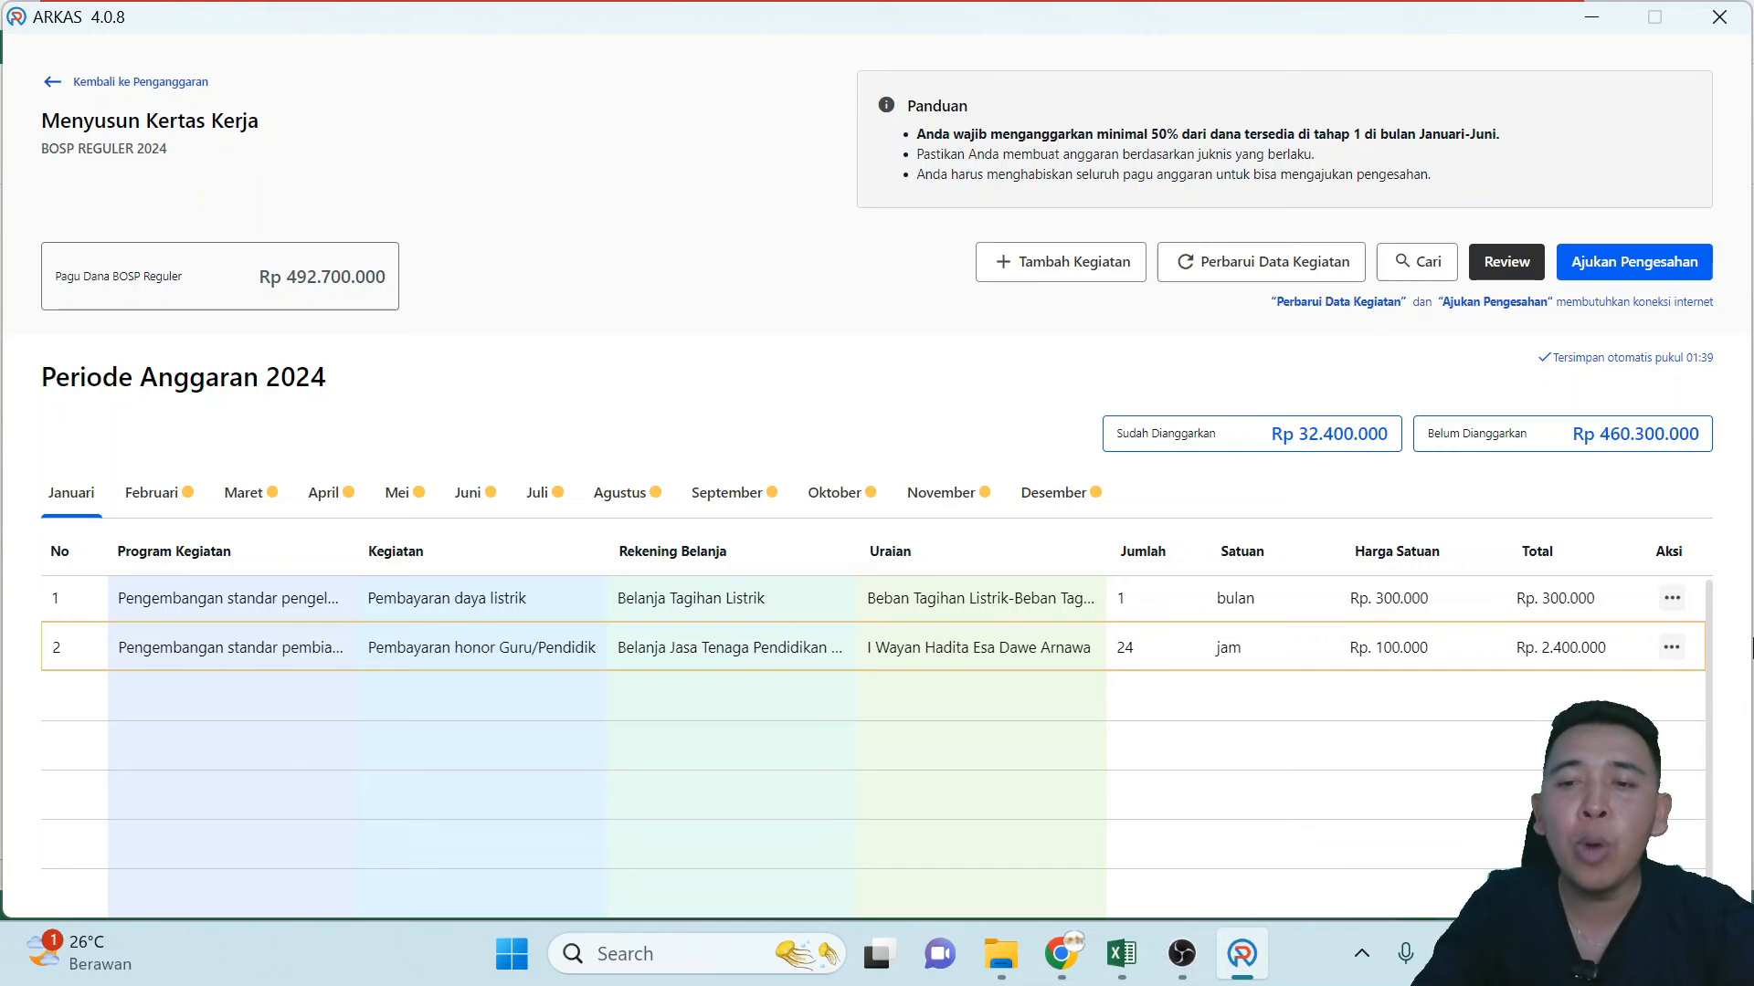
pyautogui.click(1671, 646)
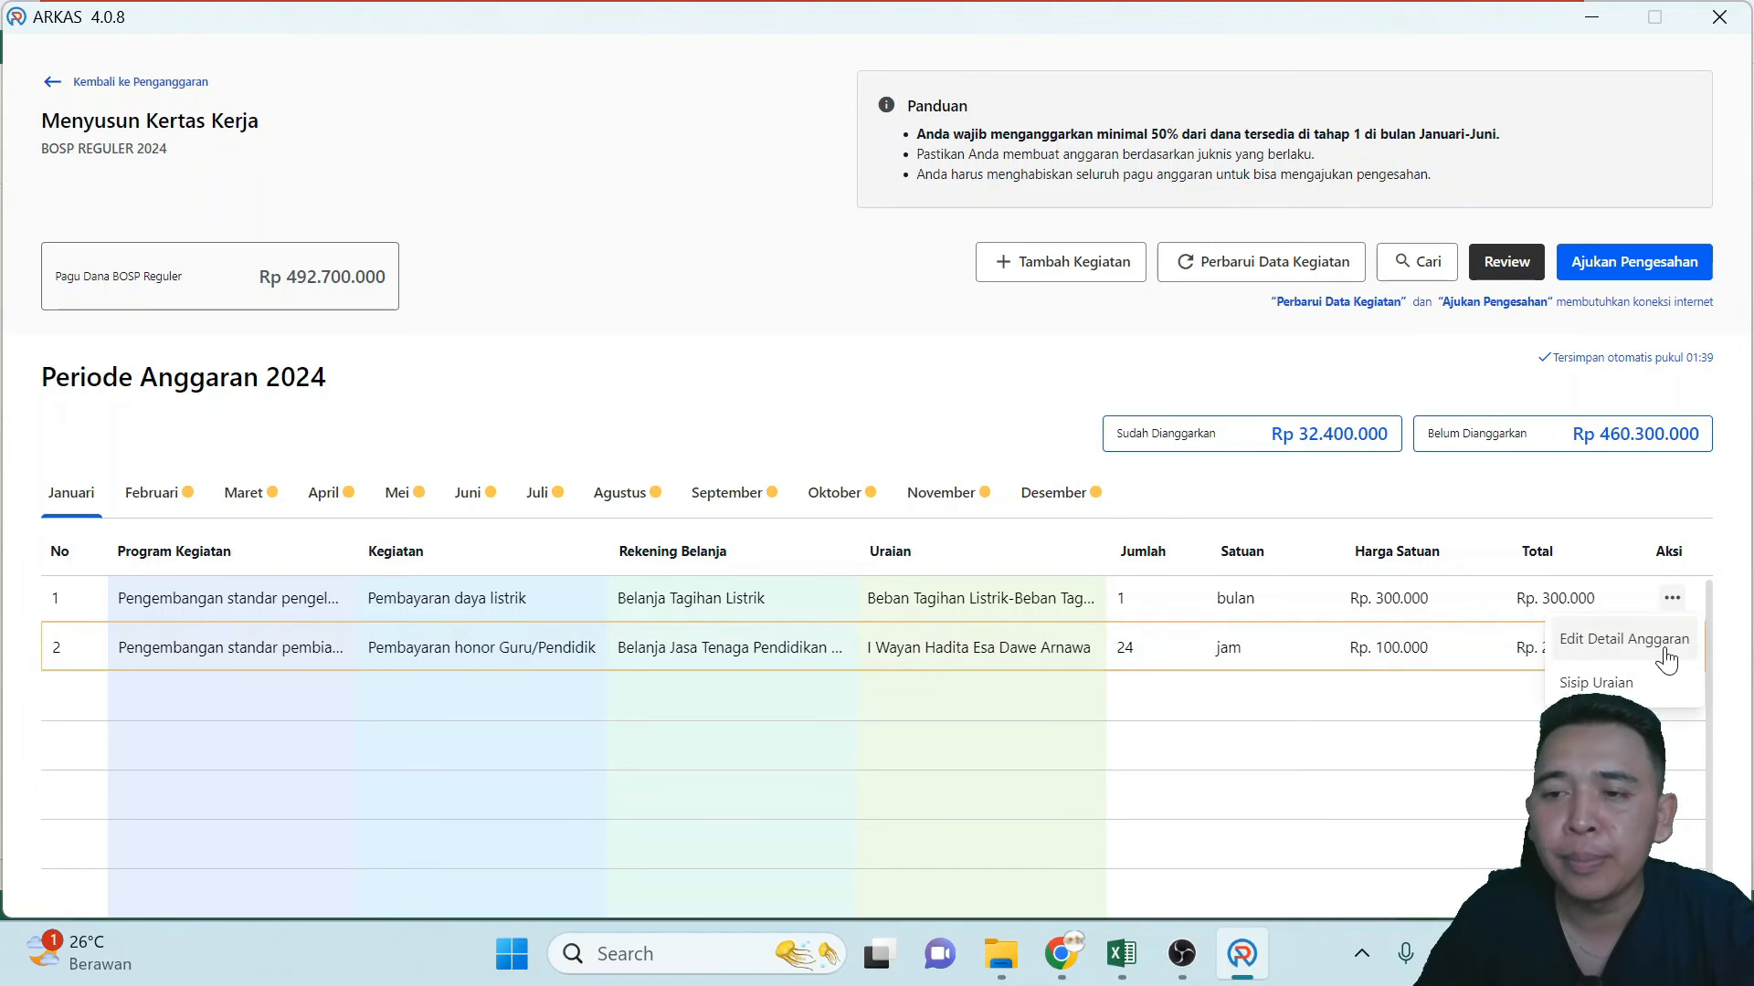
pyautogui.click(1604, 690)
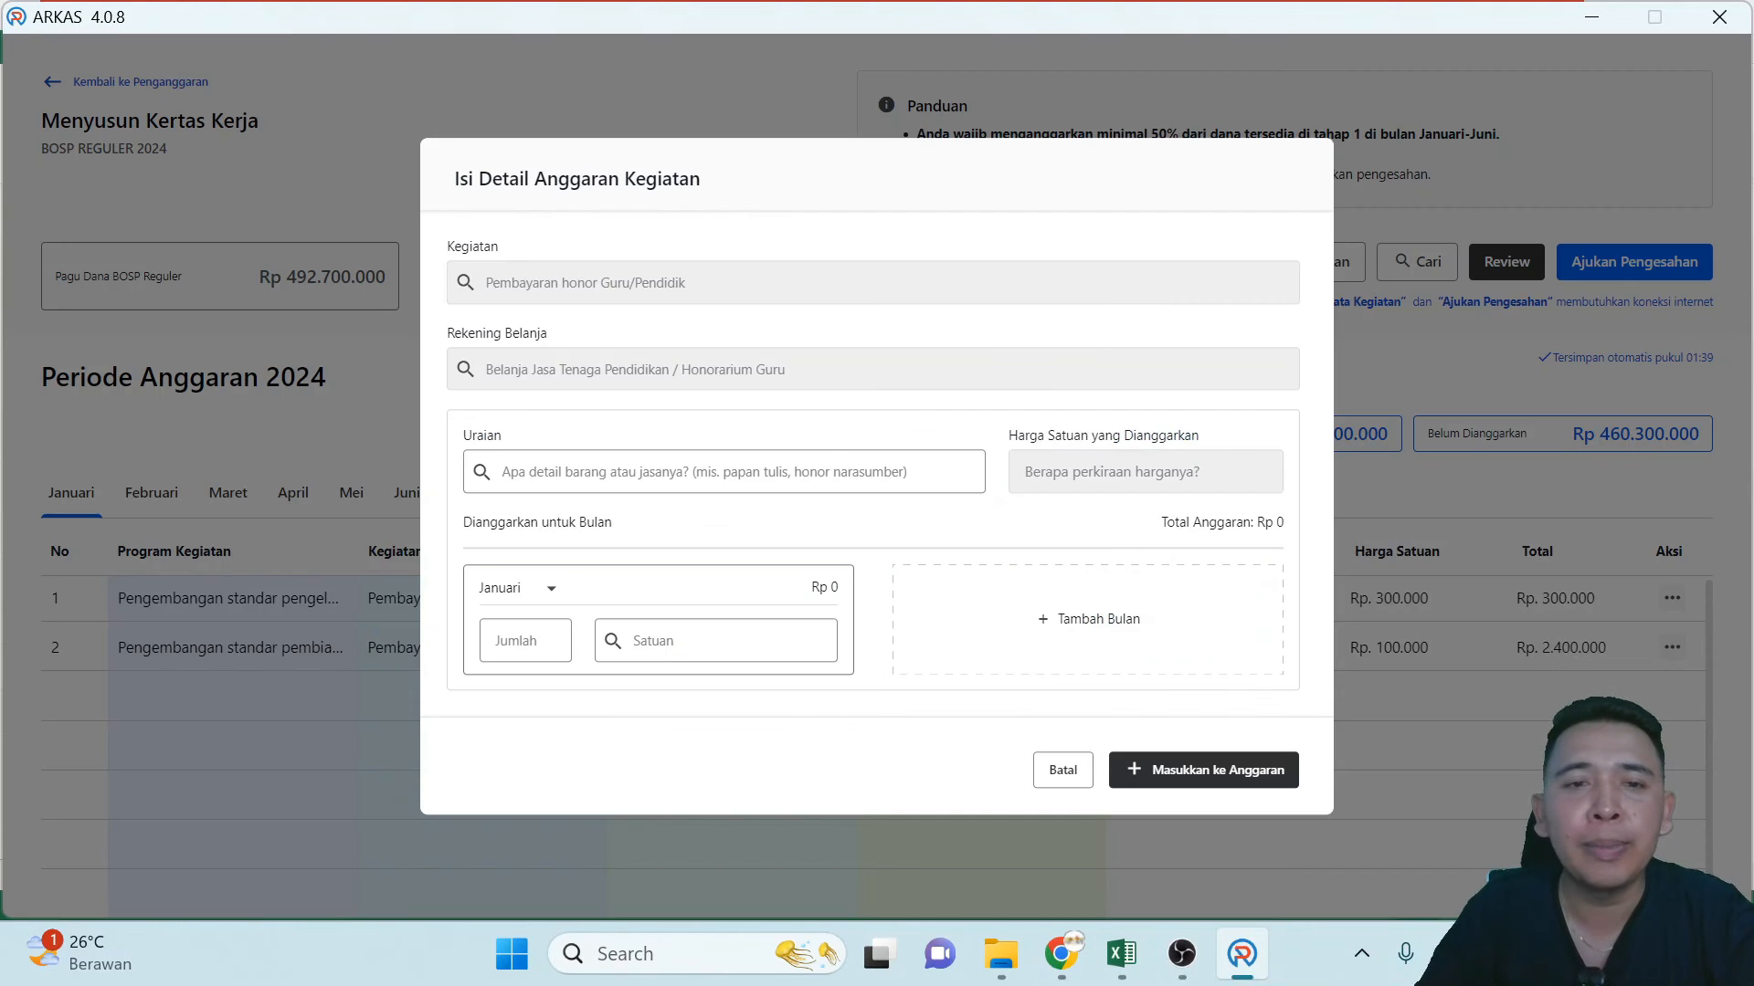
pyautogui.click(571, 470)
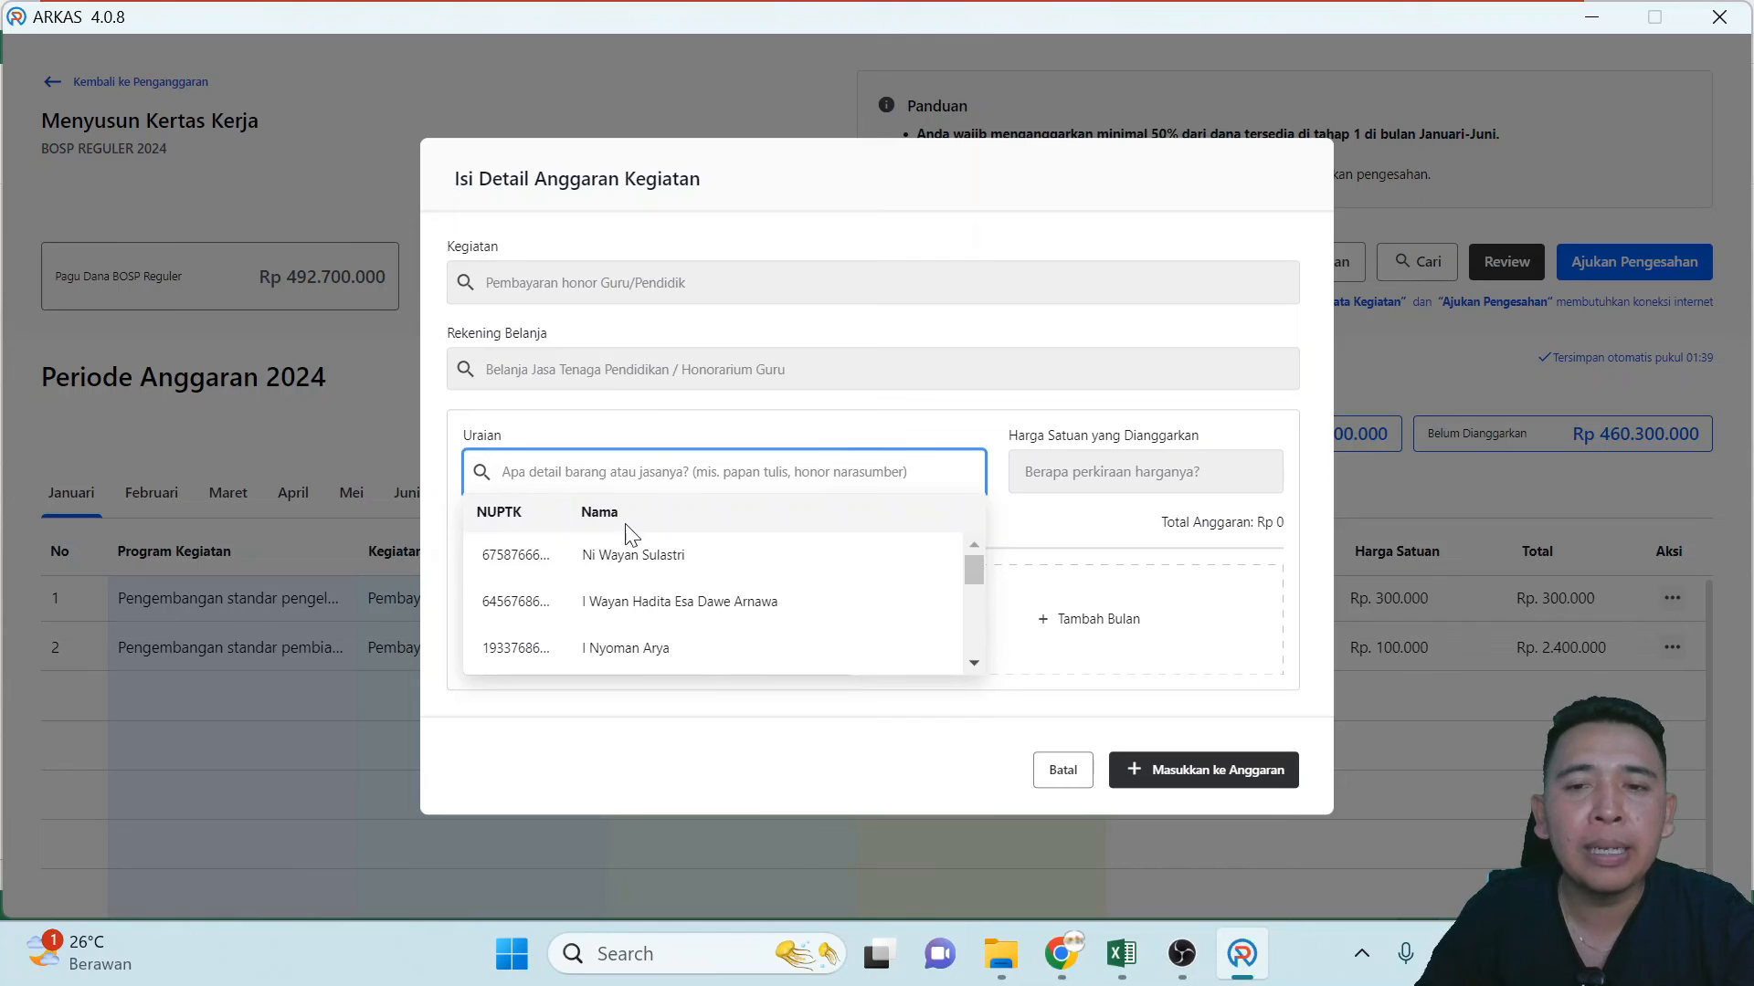
pyautogui.scroll(-2, 683, 644)
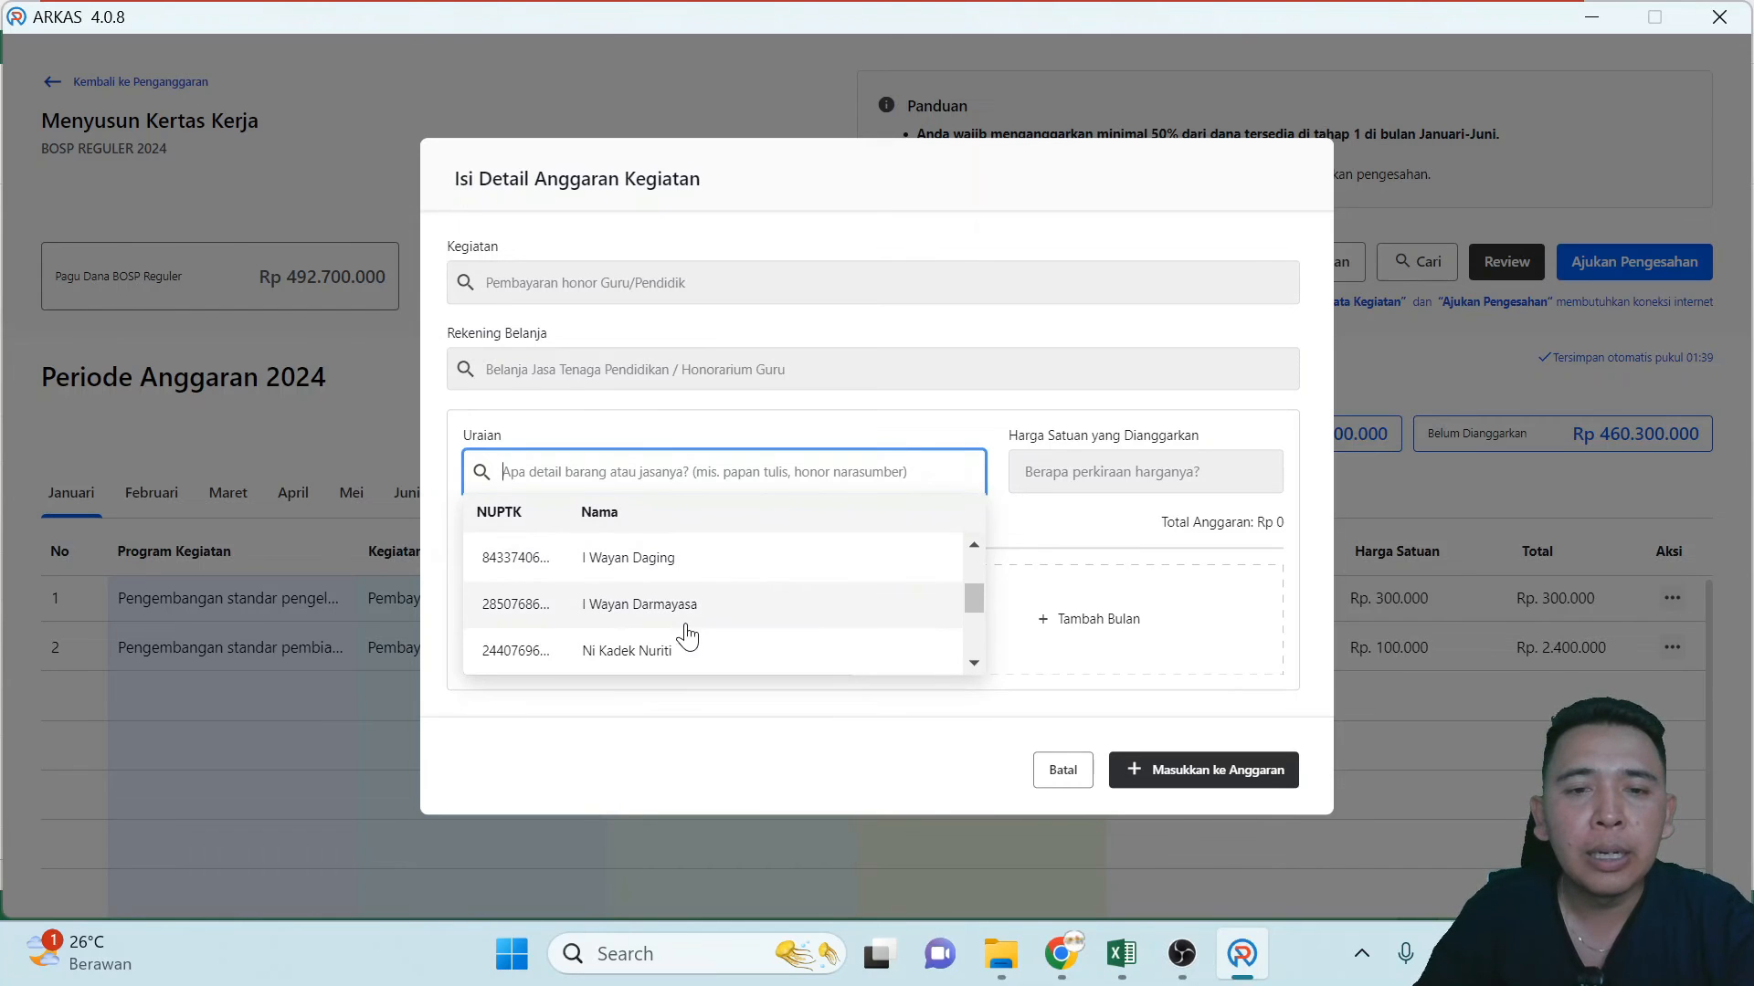
pyautogui.scroll(2, 681, 630)
pyautogui.click(680, 648)
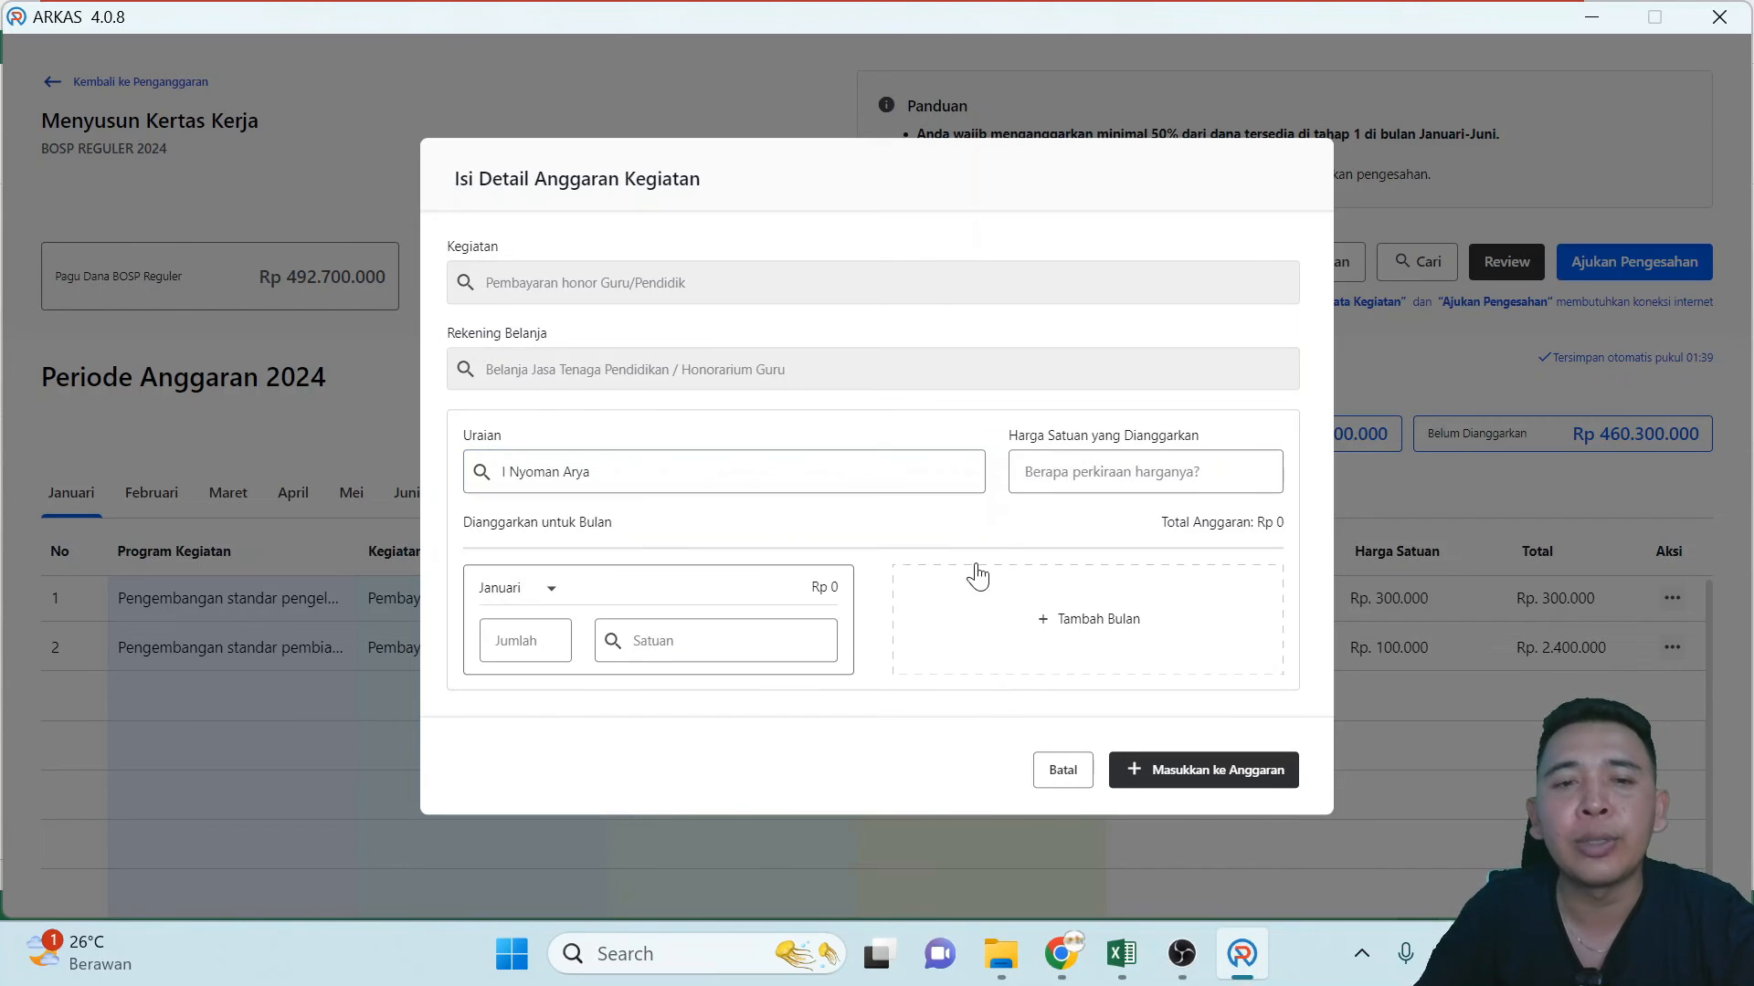
pyautogui.click(1089, 472)
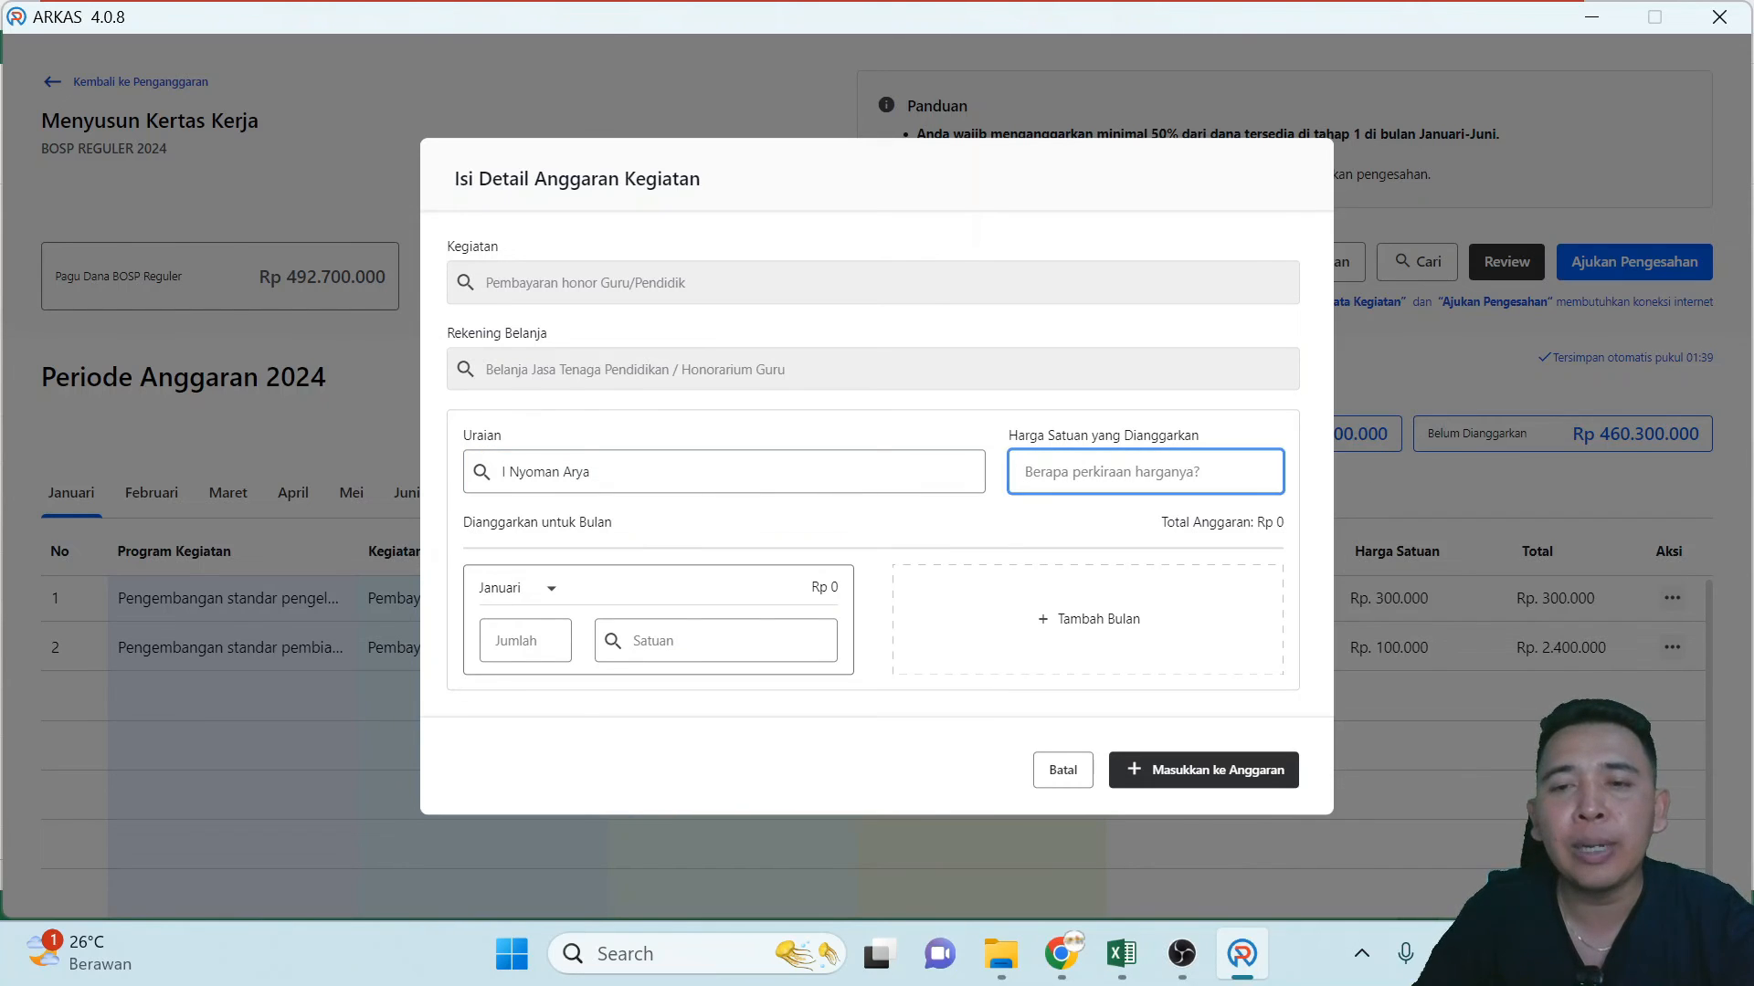
pyautogui.write('100.000')
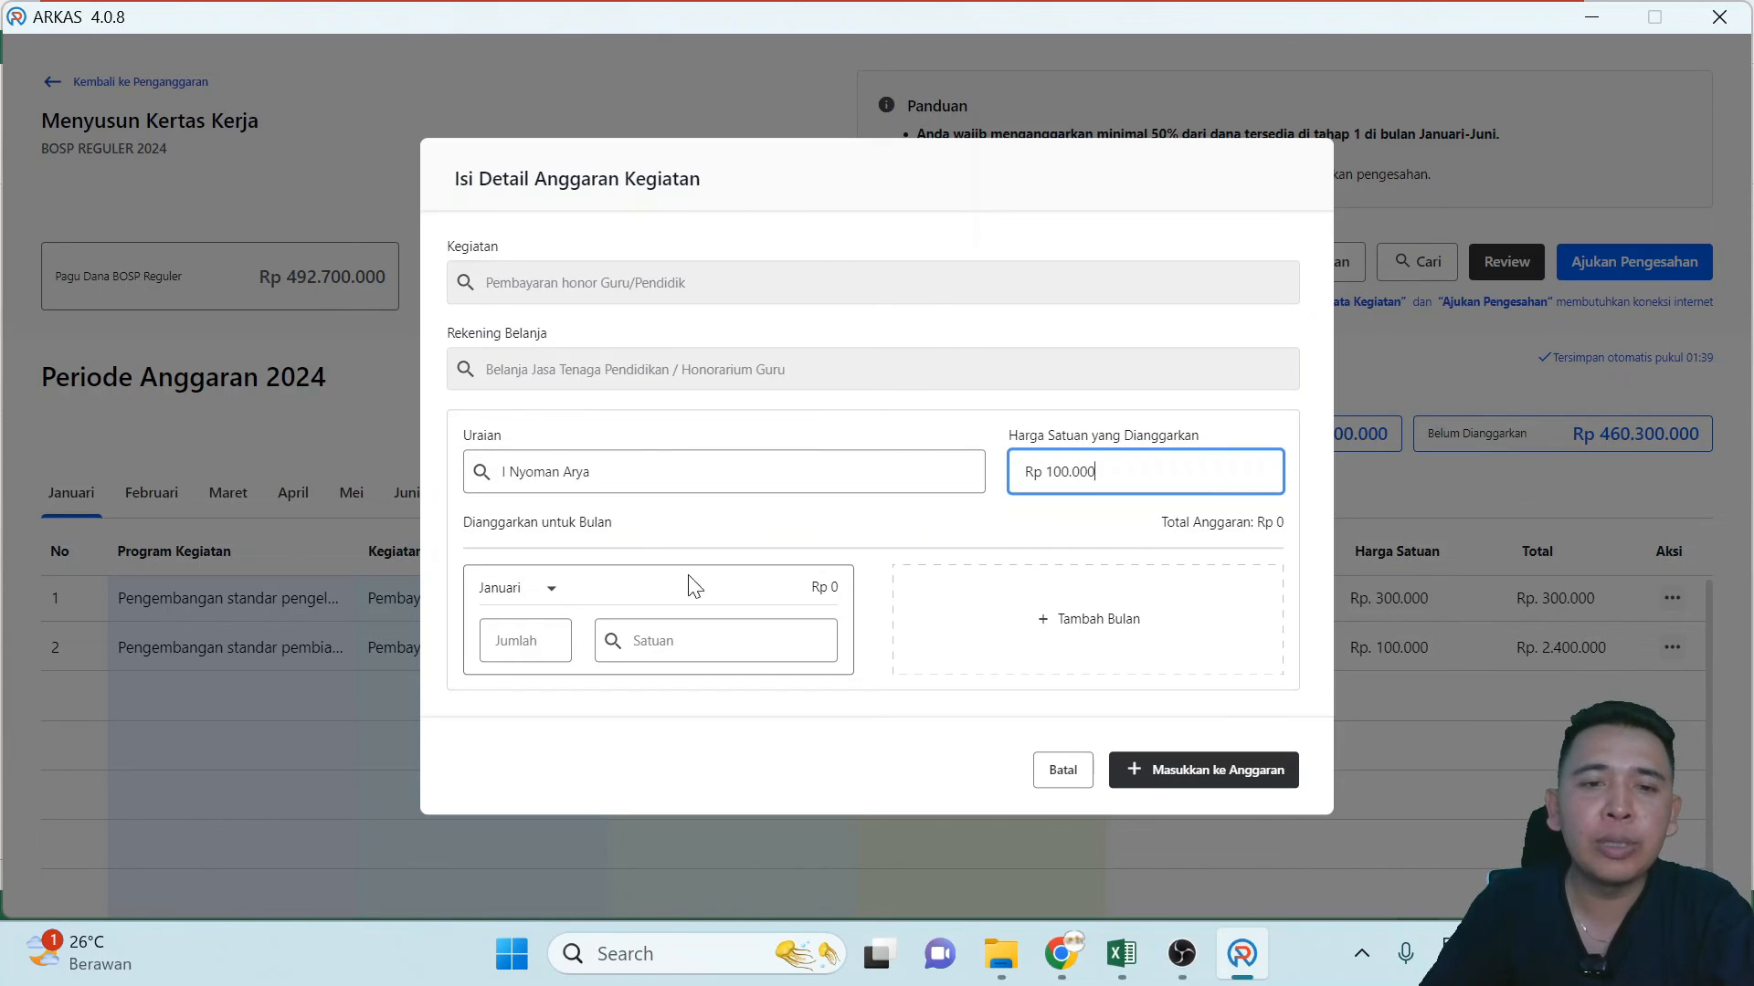
pyautogui.click(1010, 634)
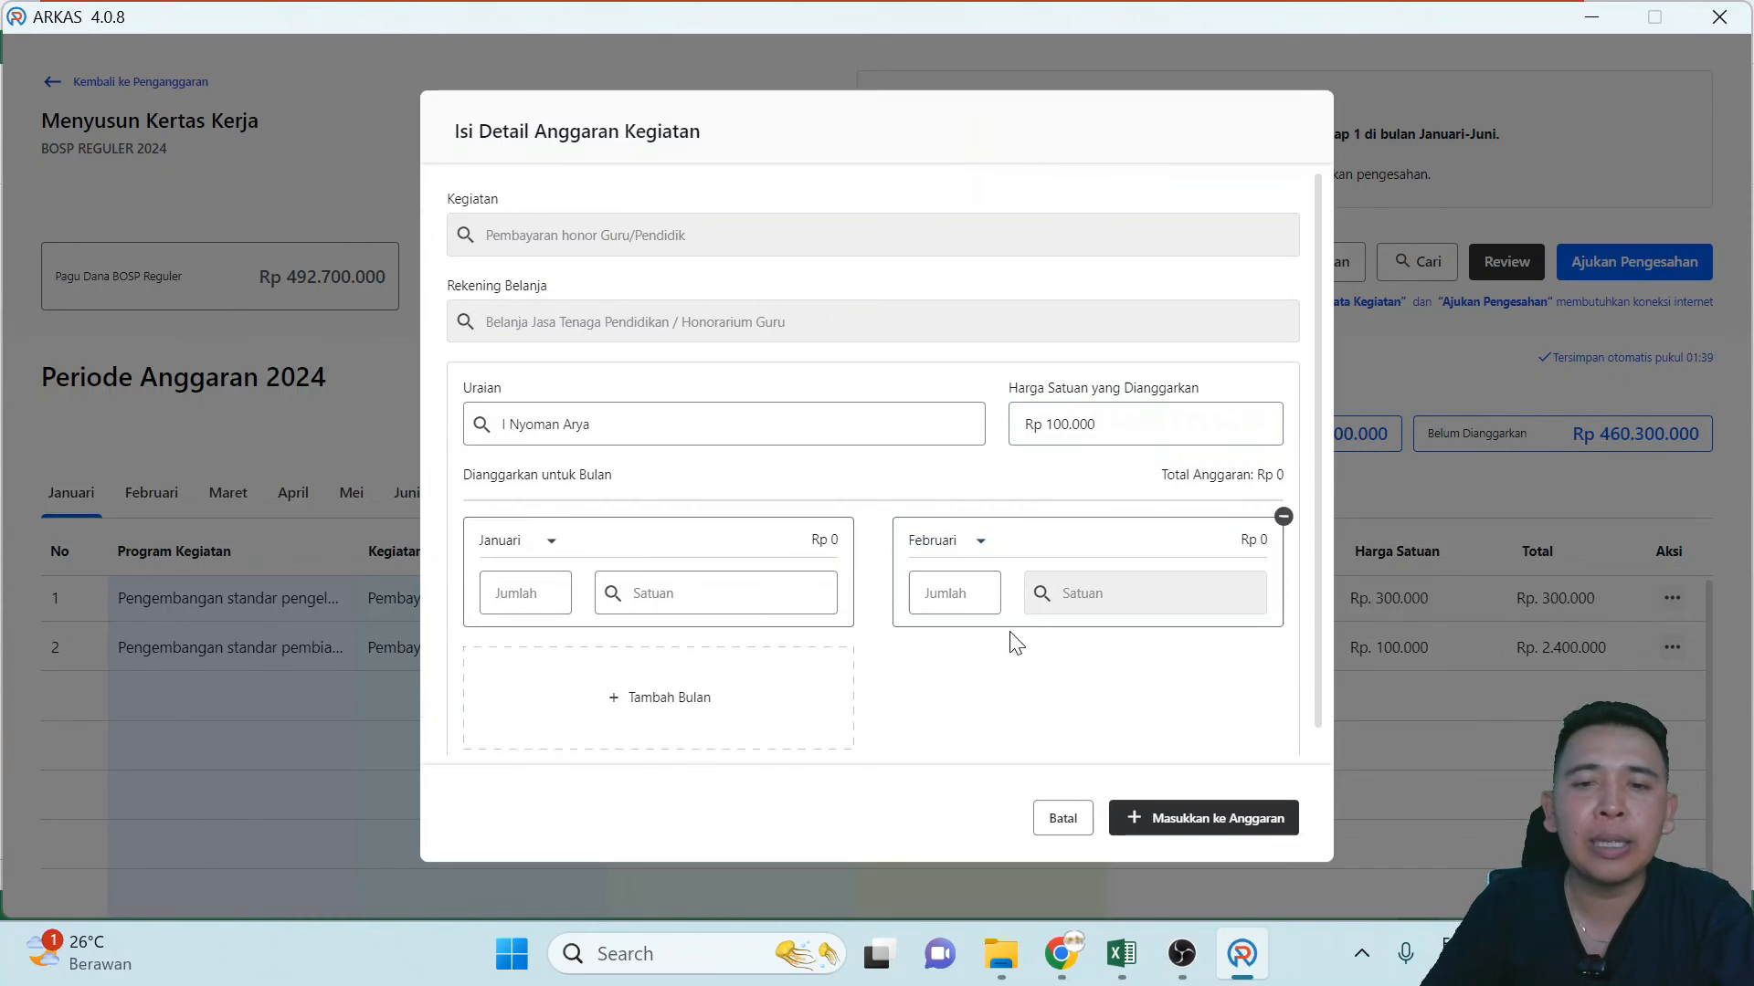
pyautogui.click(716, 685)
pyautogui.click(938, 706)
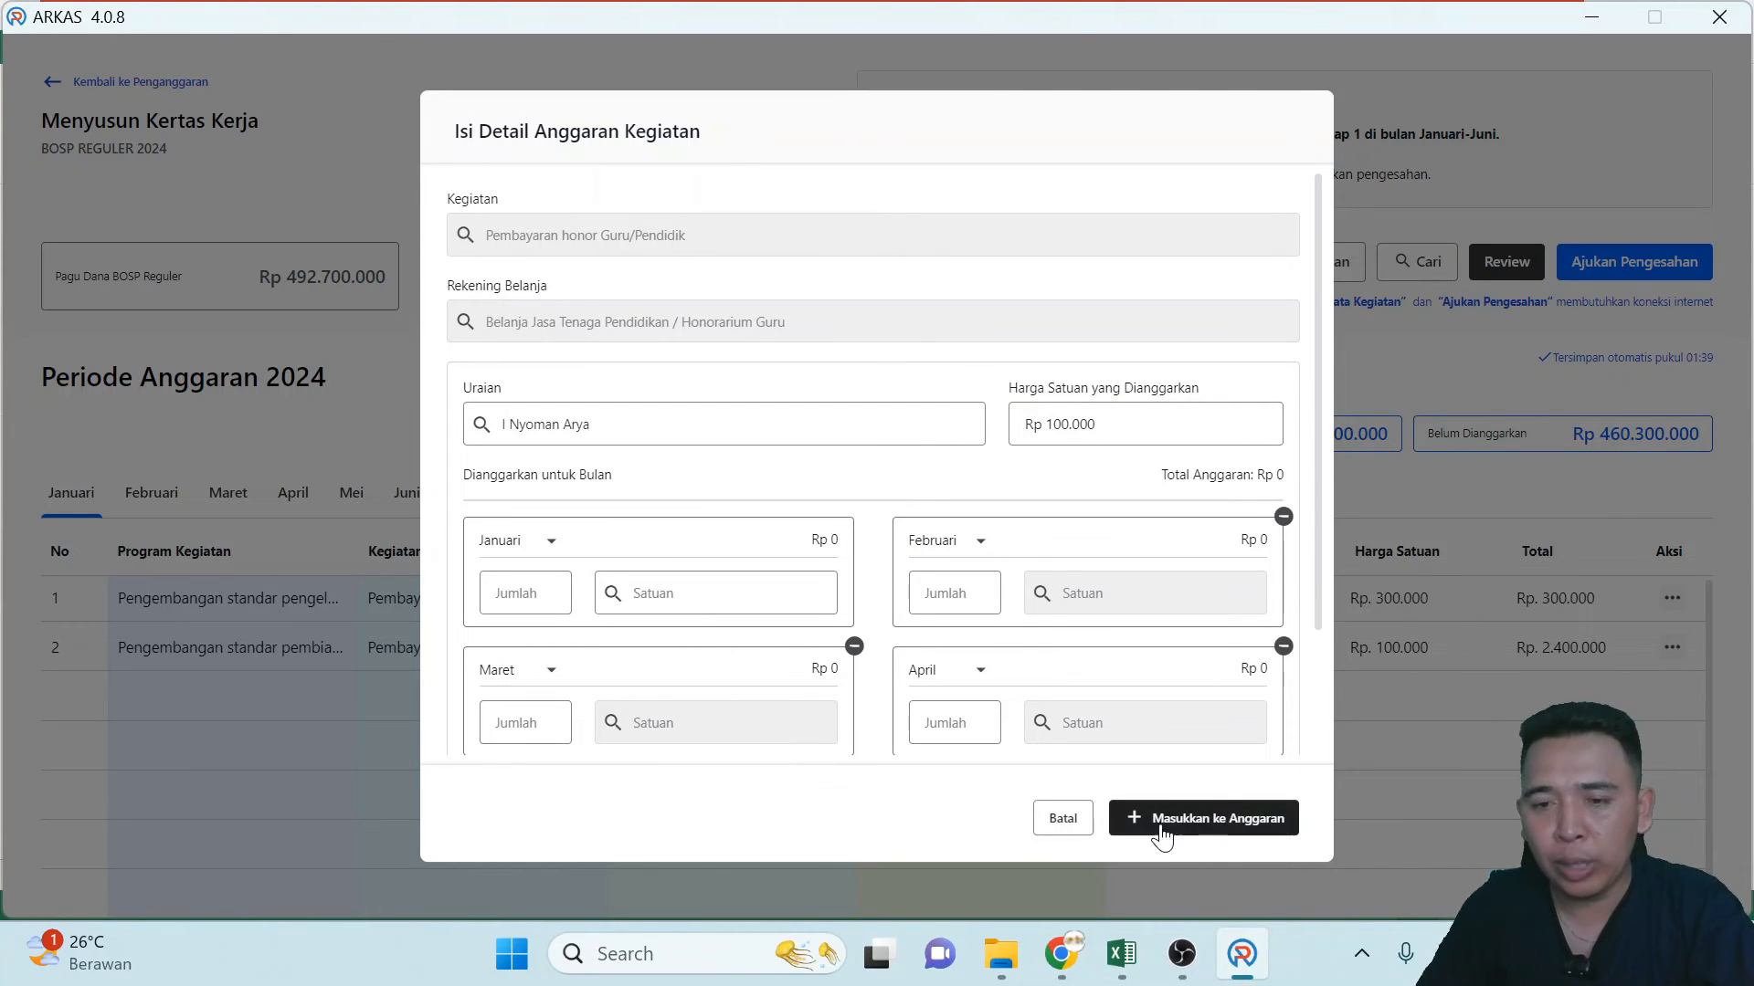
pyautogui.click(1050, 820)
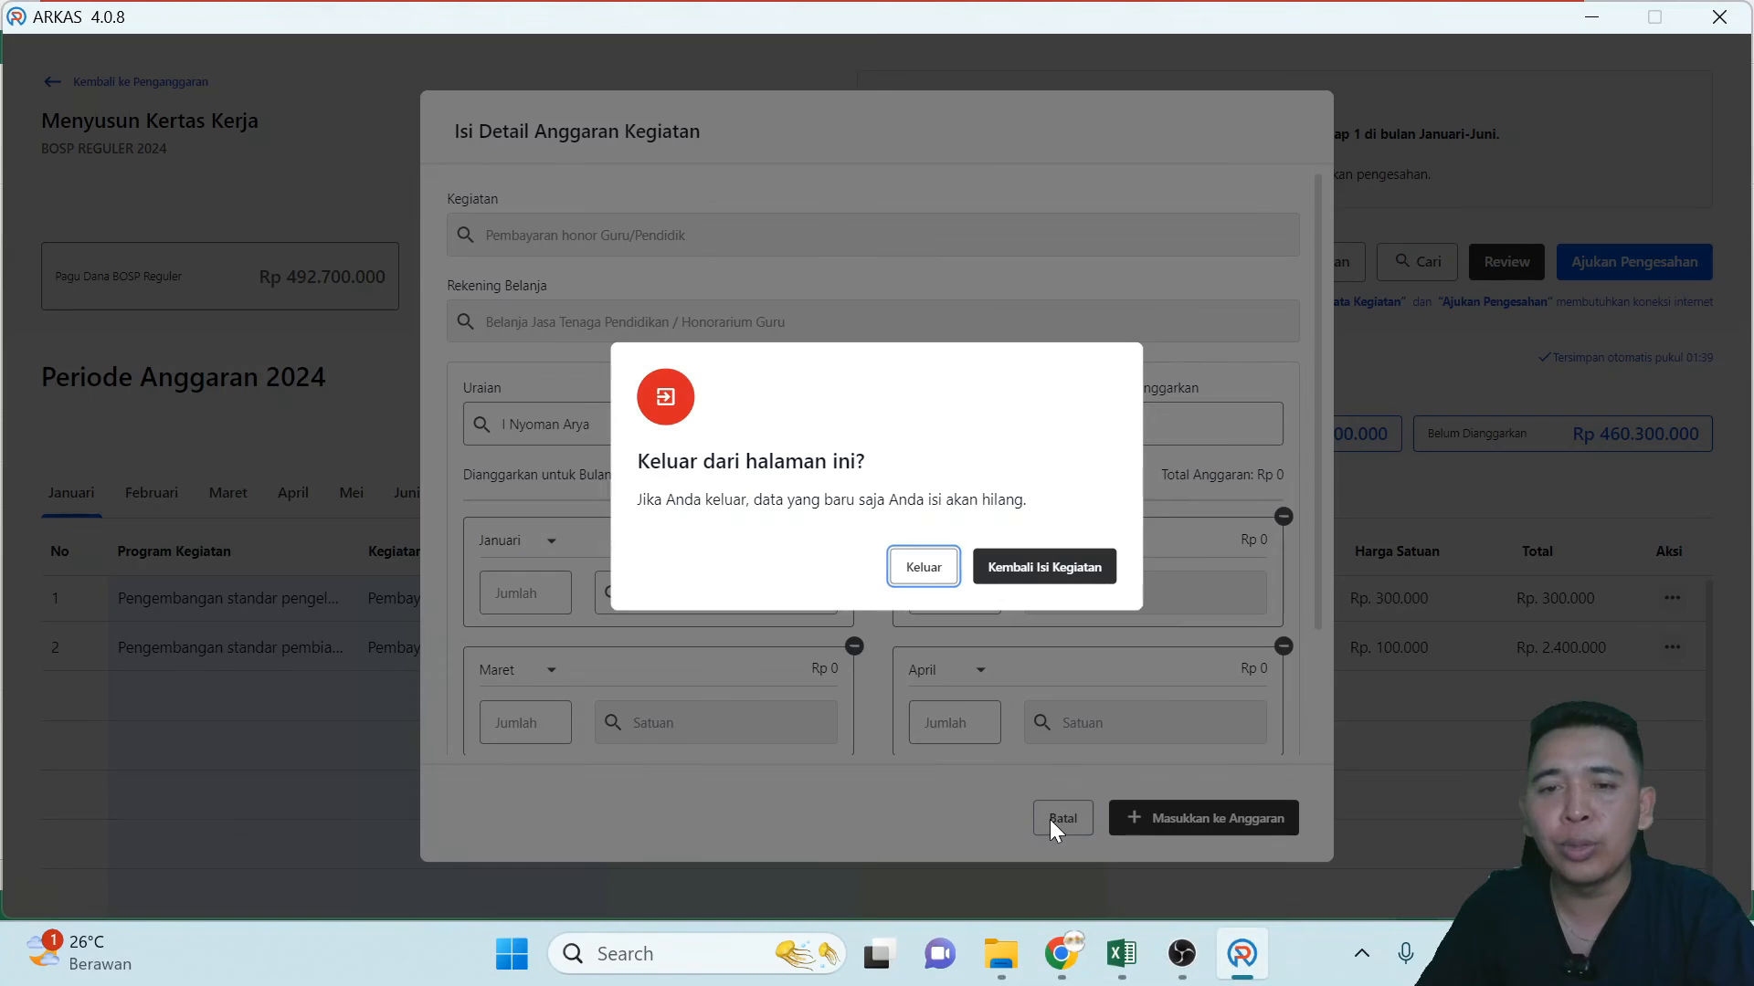
pyautogui.click(919, 566)
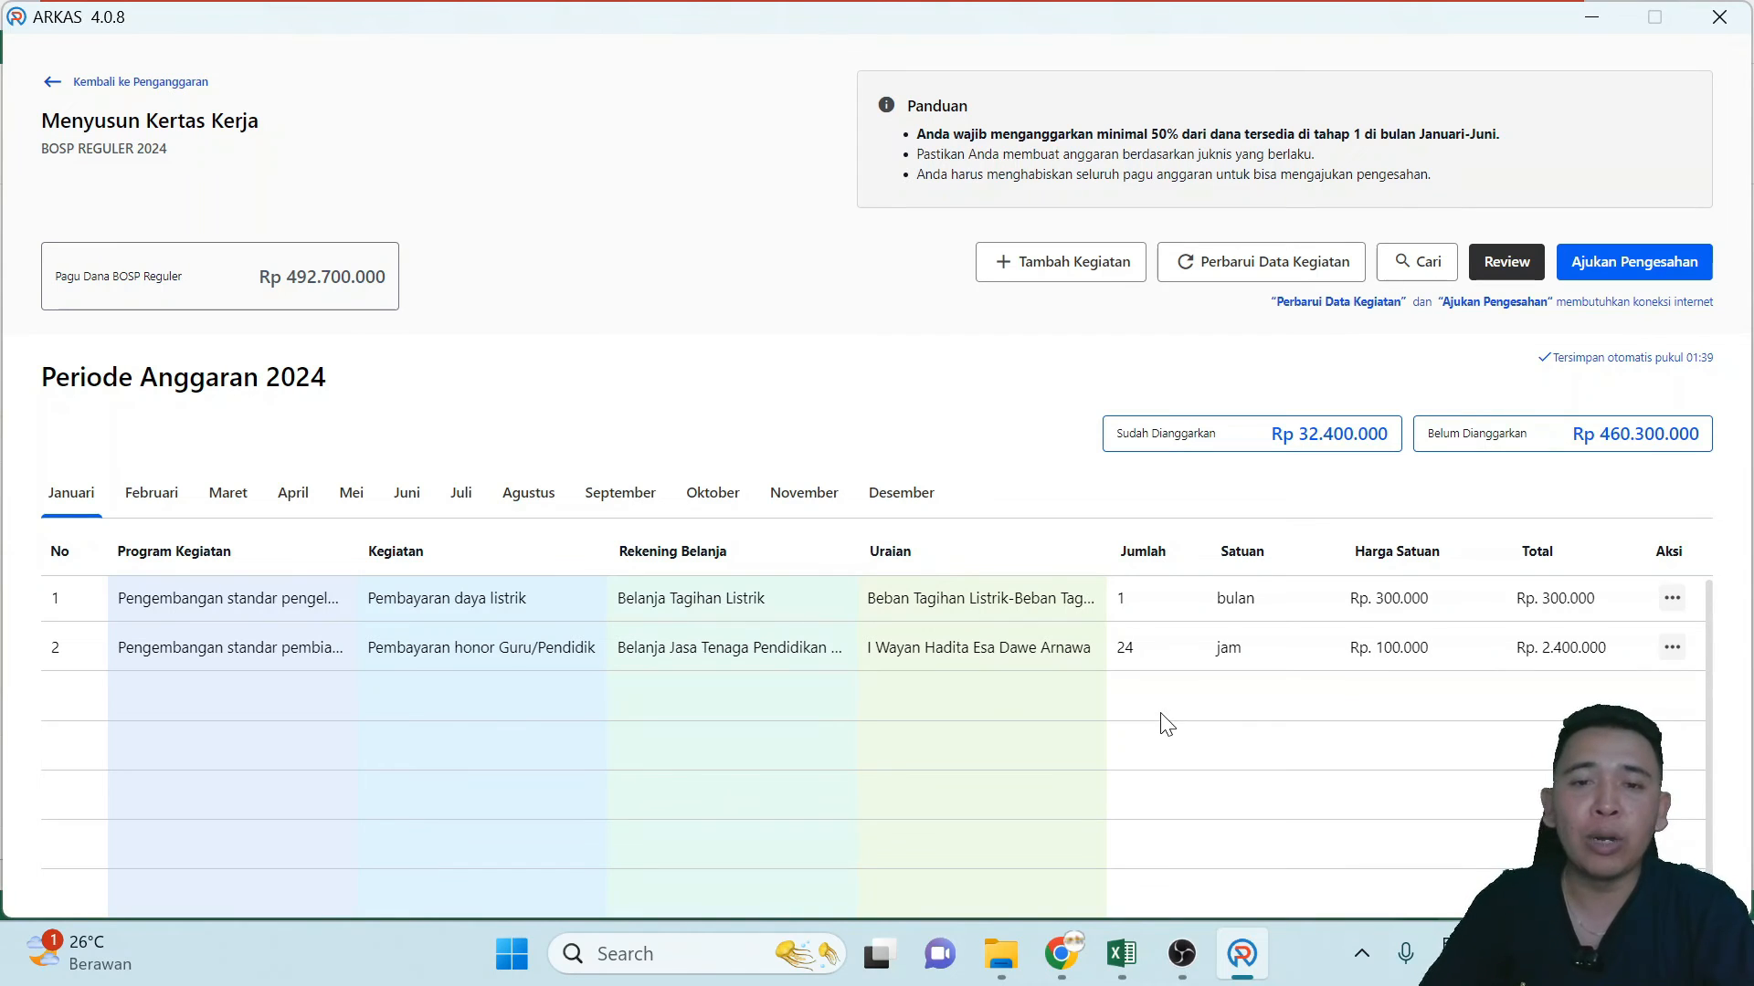
# Start a new budget activity, search Kegiatan for "honor" and choose Pembayaran Honor tenaga administrasi.
pyautogui.click(1062, 262)
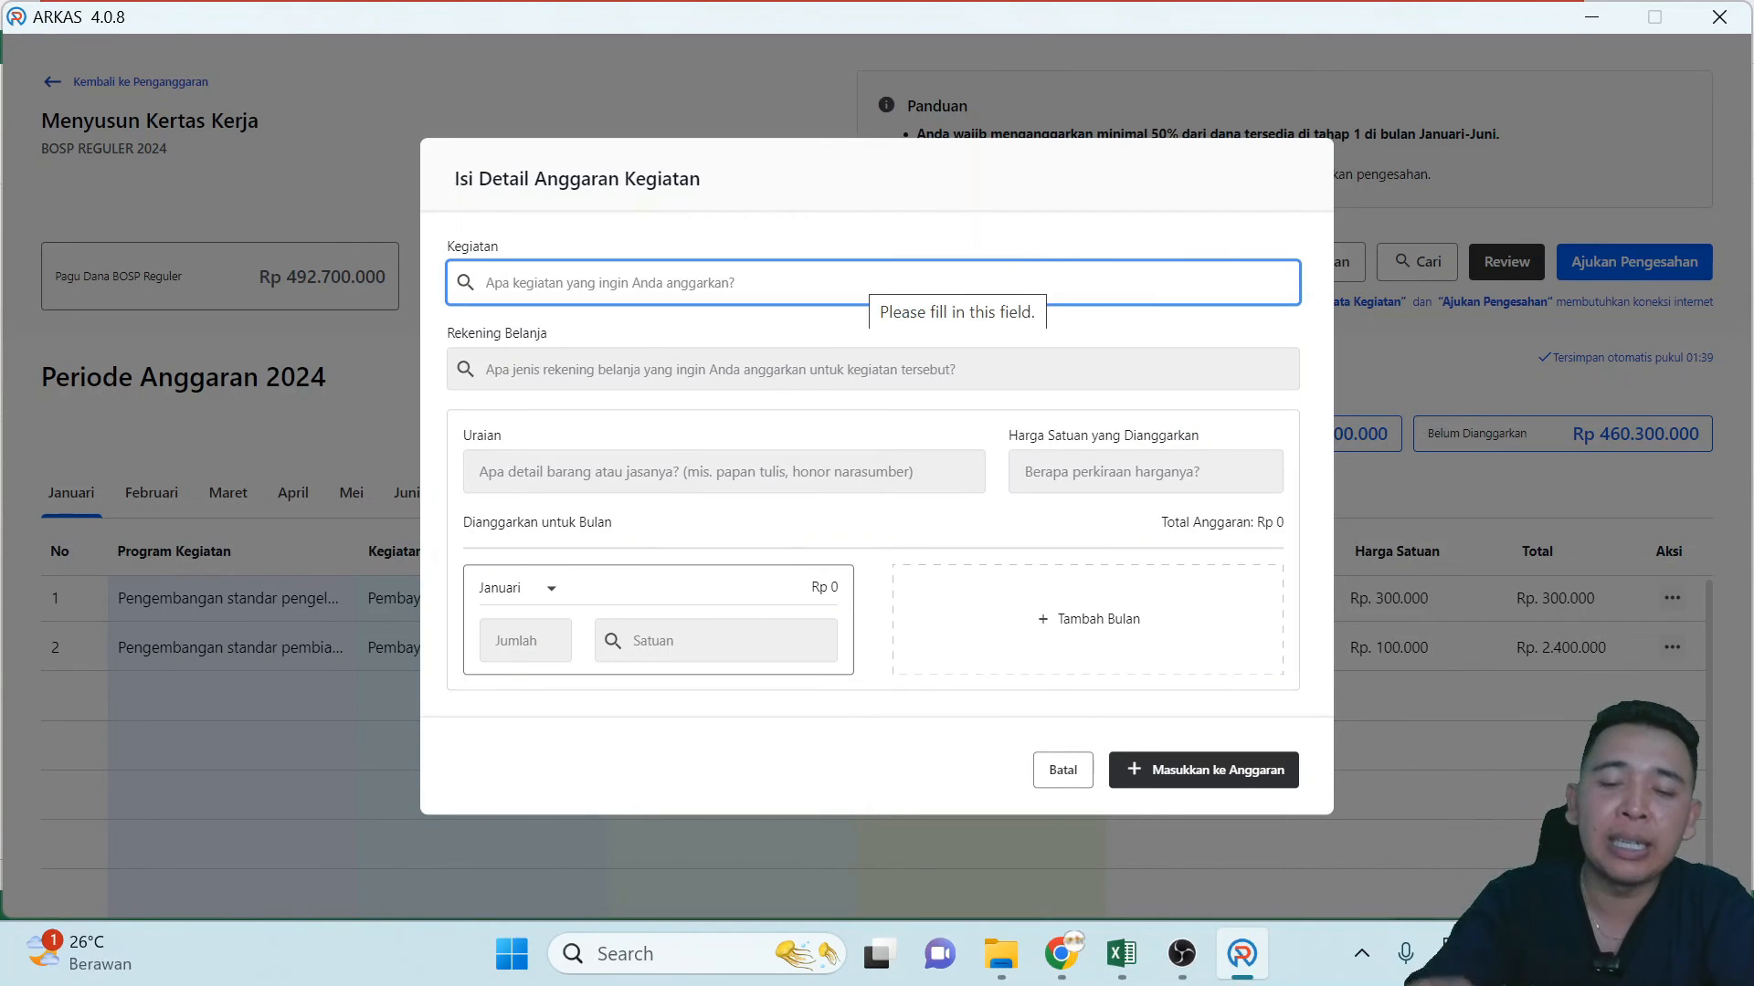
pyautogui.write('honor')
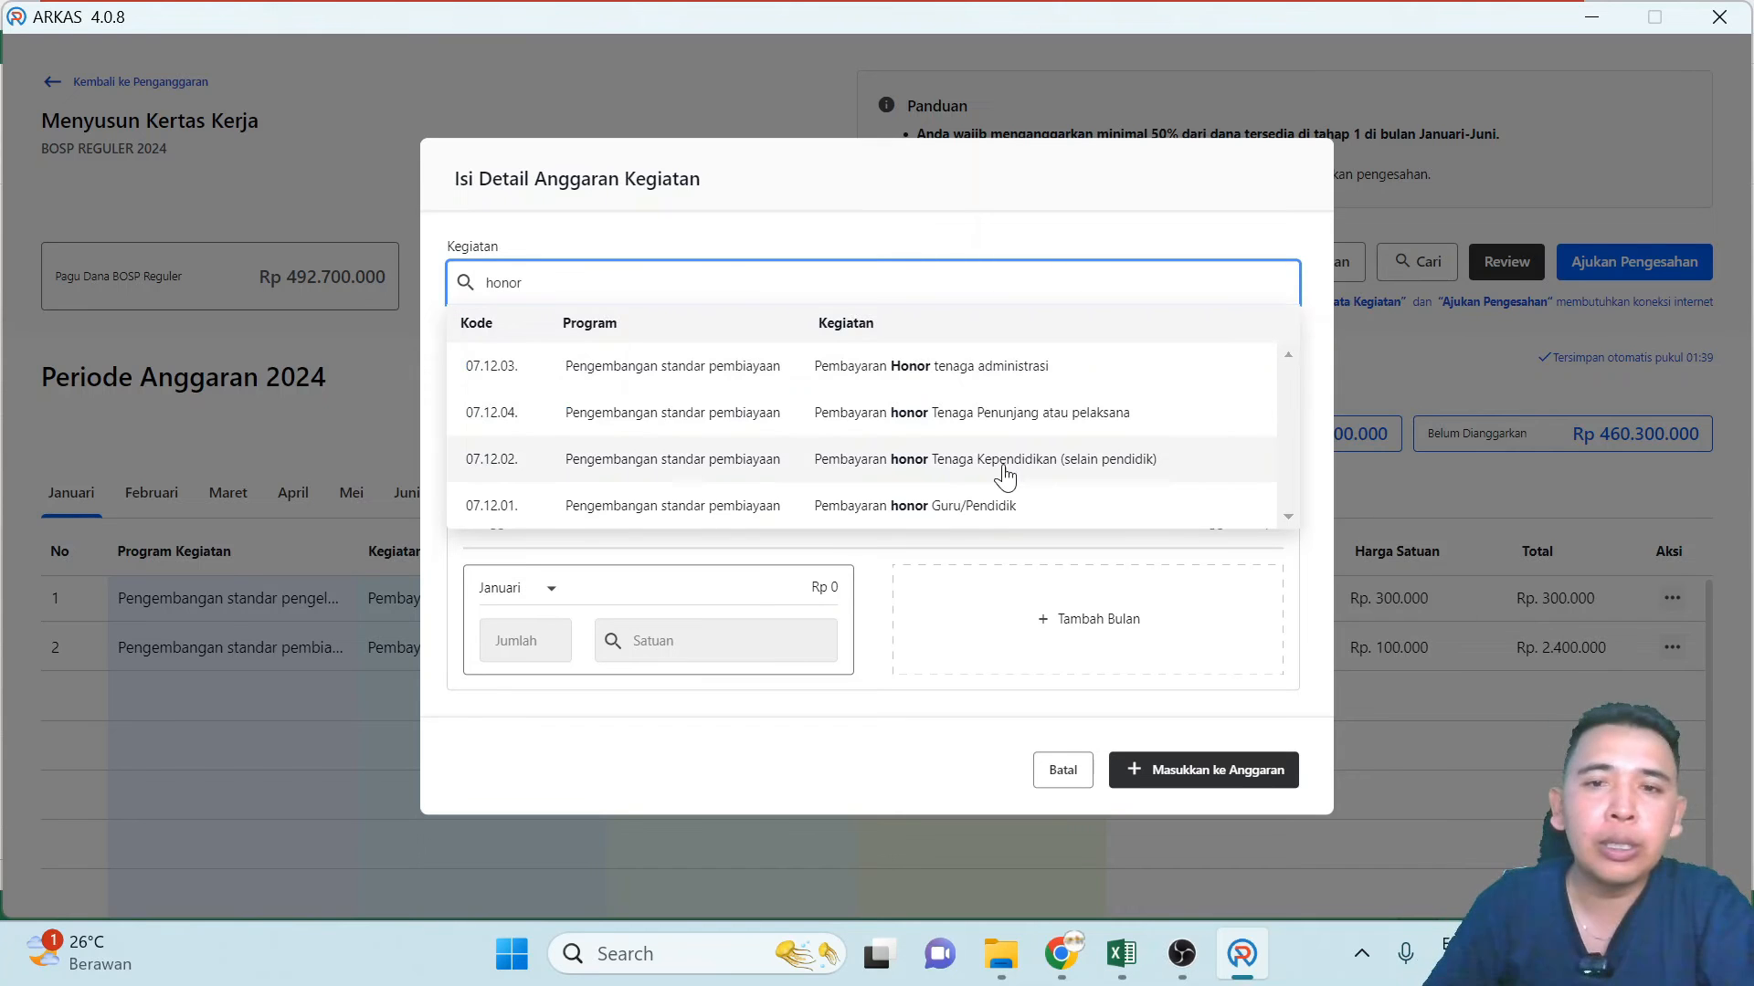
pyautogui.click(1041, 362)
pyautogui.click(1041, 368)
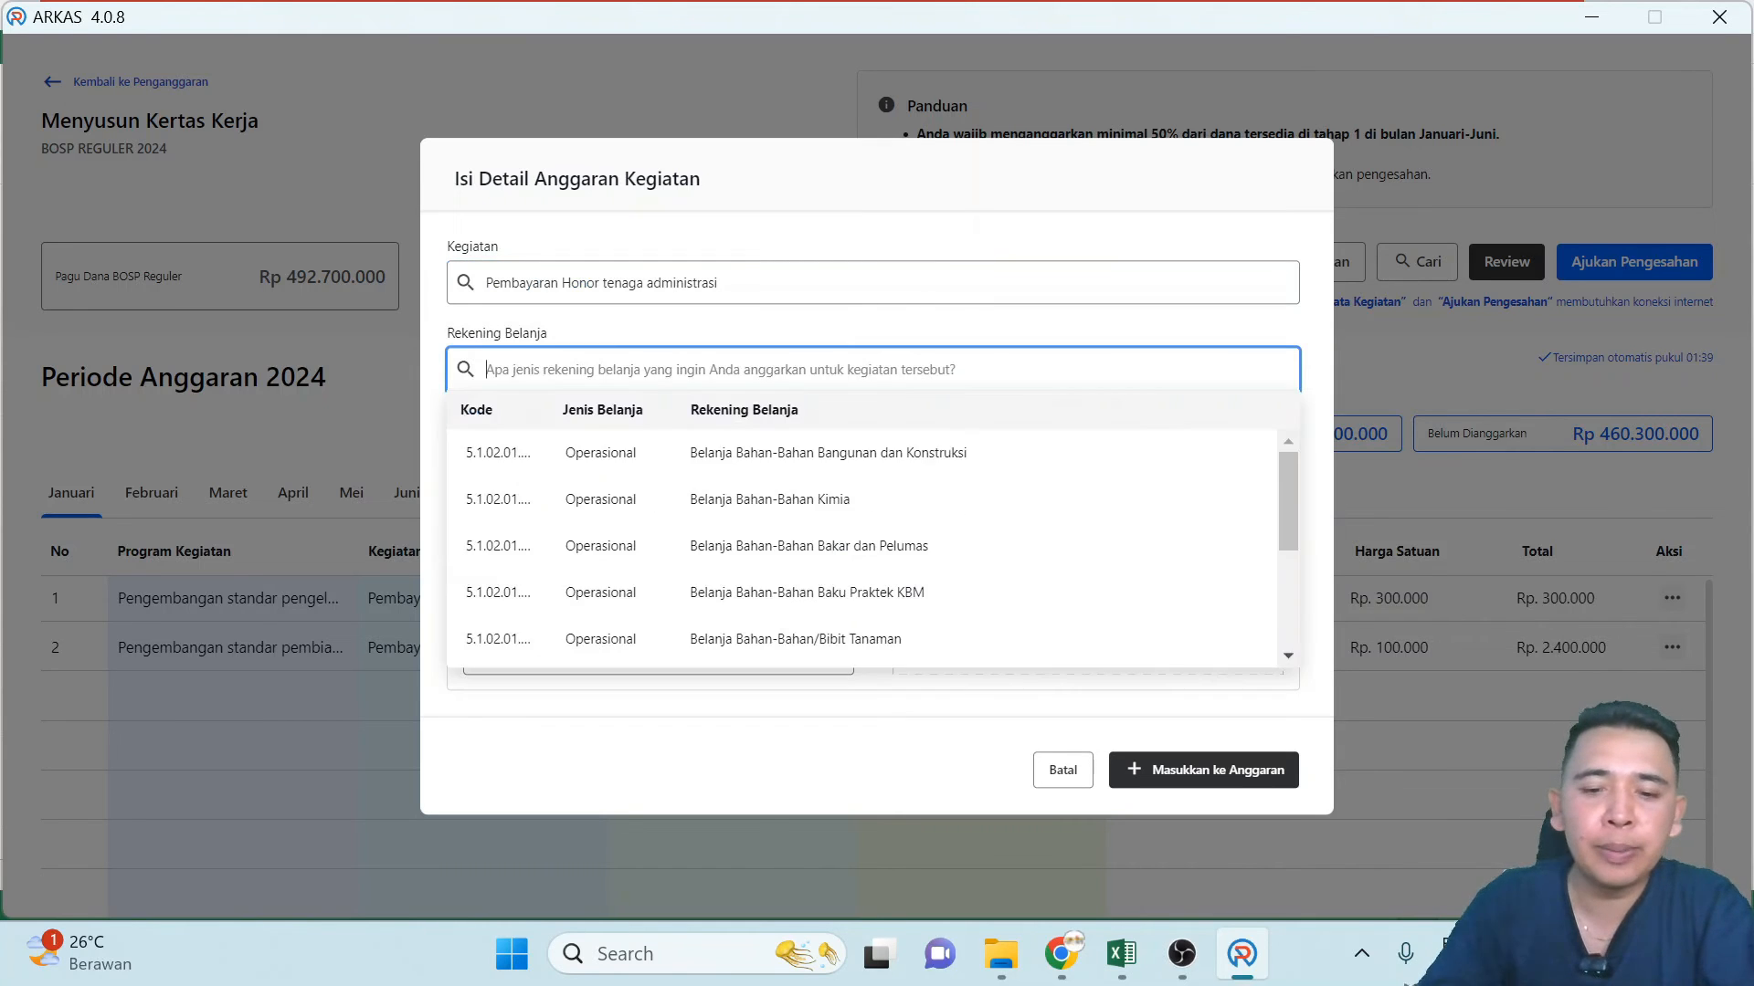
# Search Rekening Belanja for "jasa", choose Belanja Jasa Tenaga Administrasi and enter the staff member's name as the Uraian.
pyautogui.write('jasa')
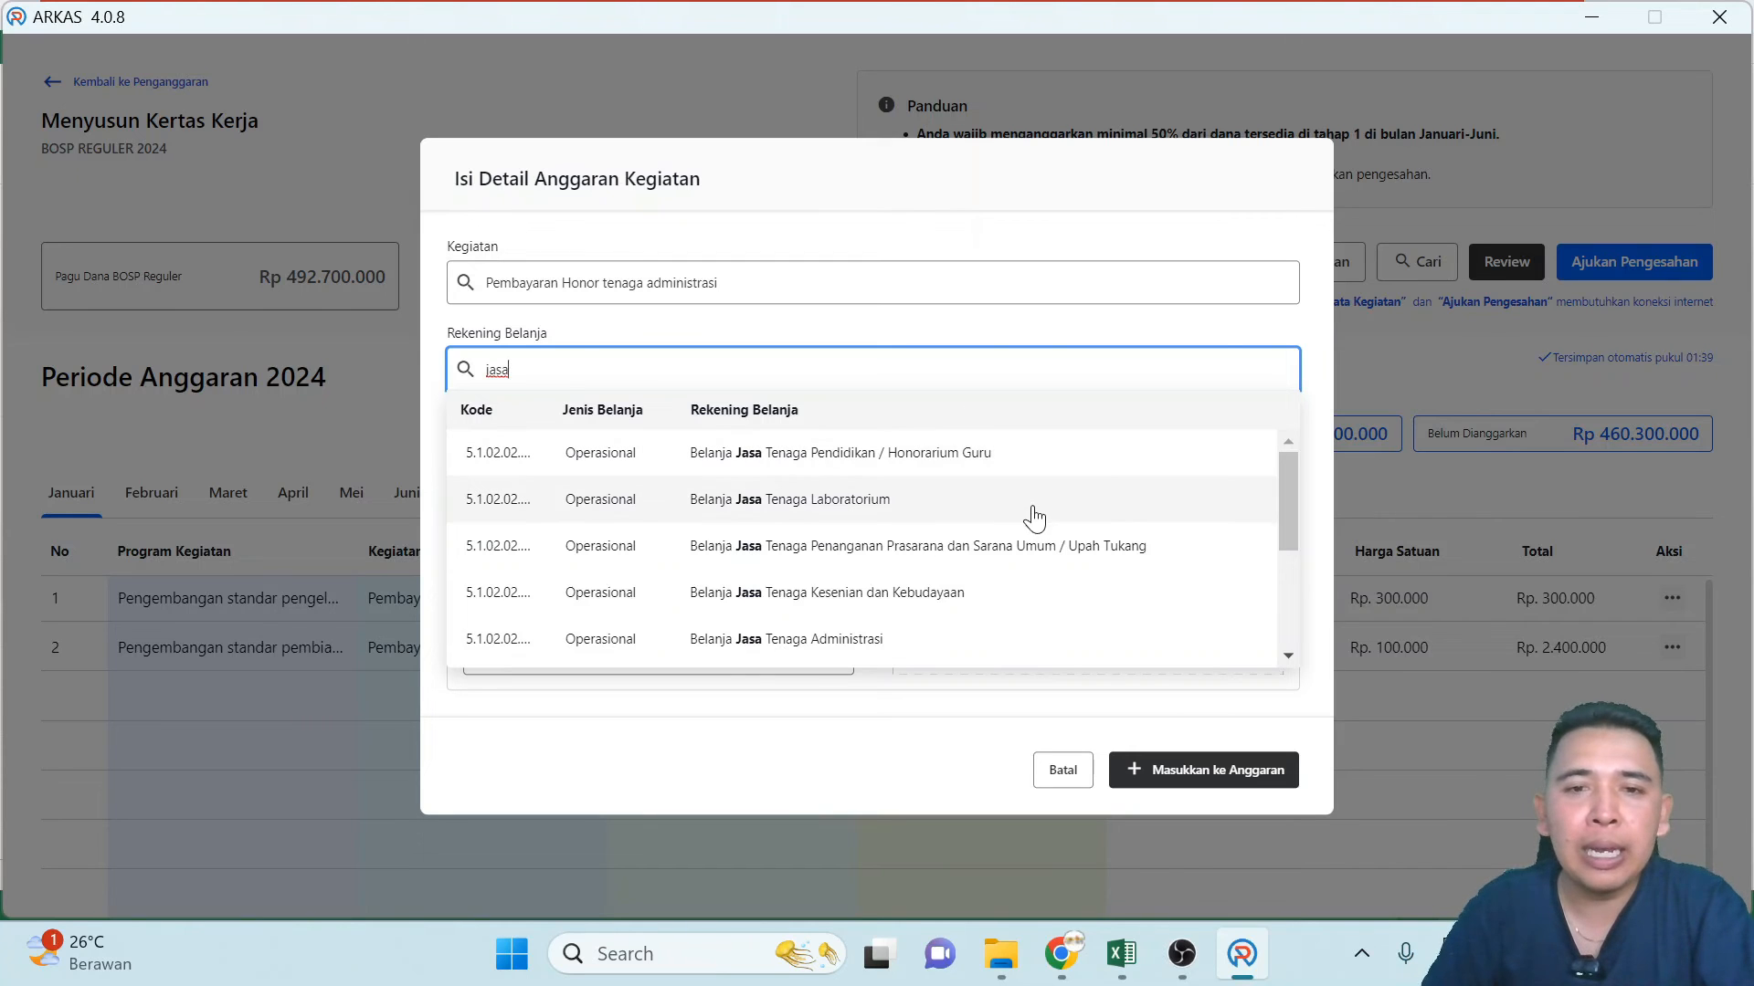
pyautogui.click(822, 643)
pyautogui.click(751, 471)
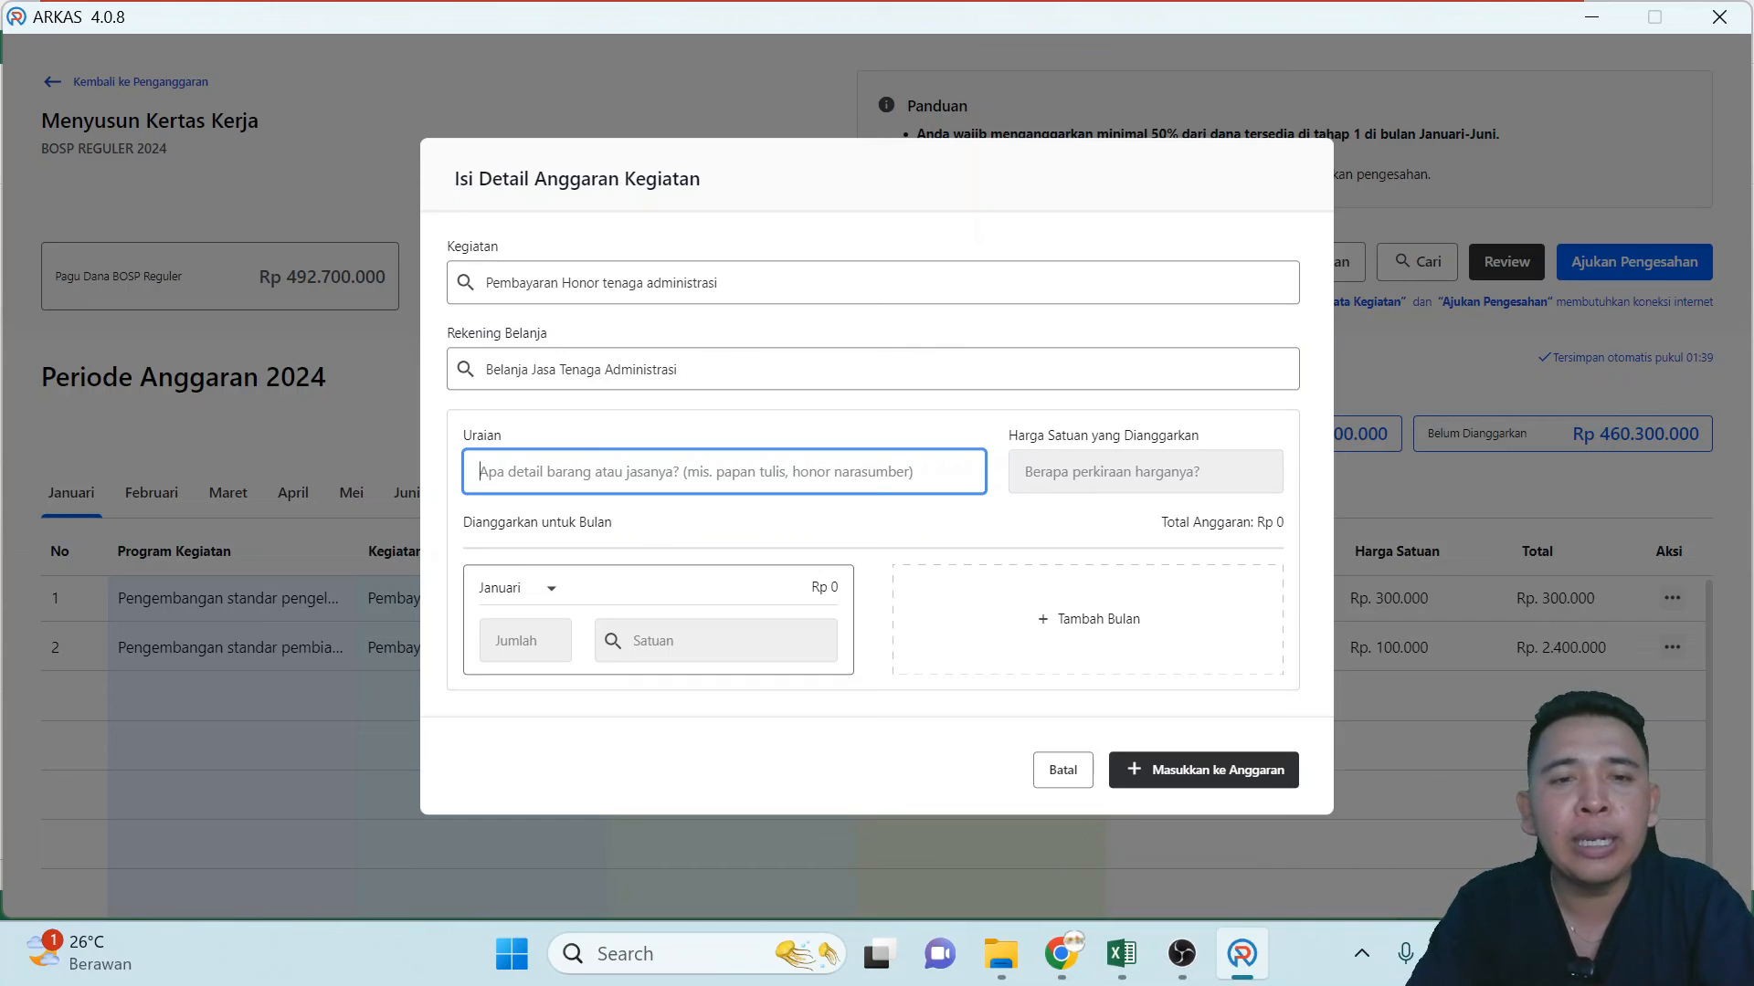
pyautogui.write('I Ketut')
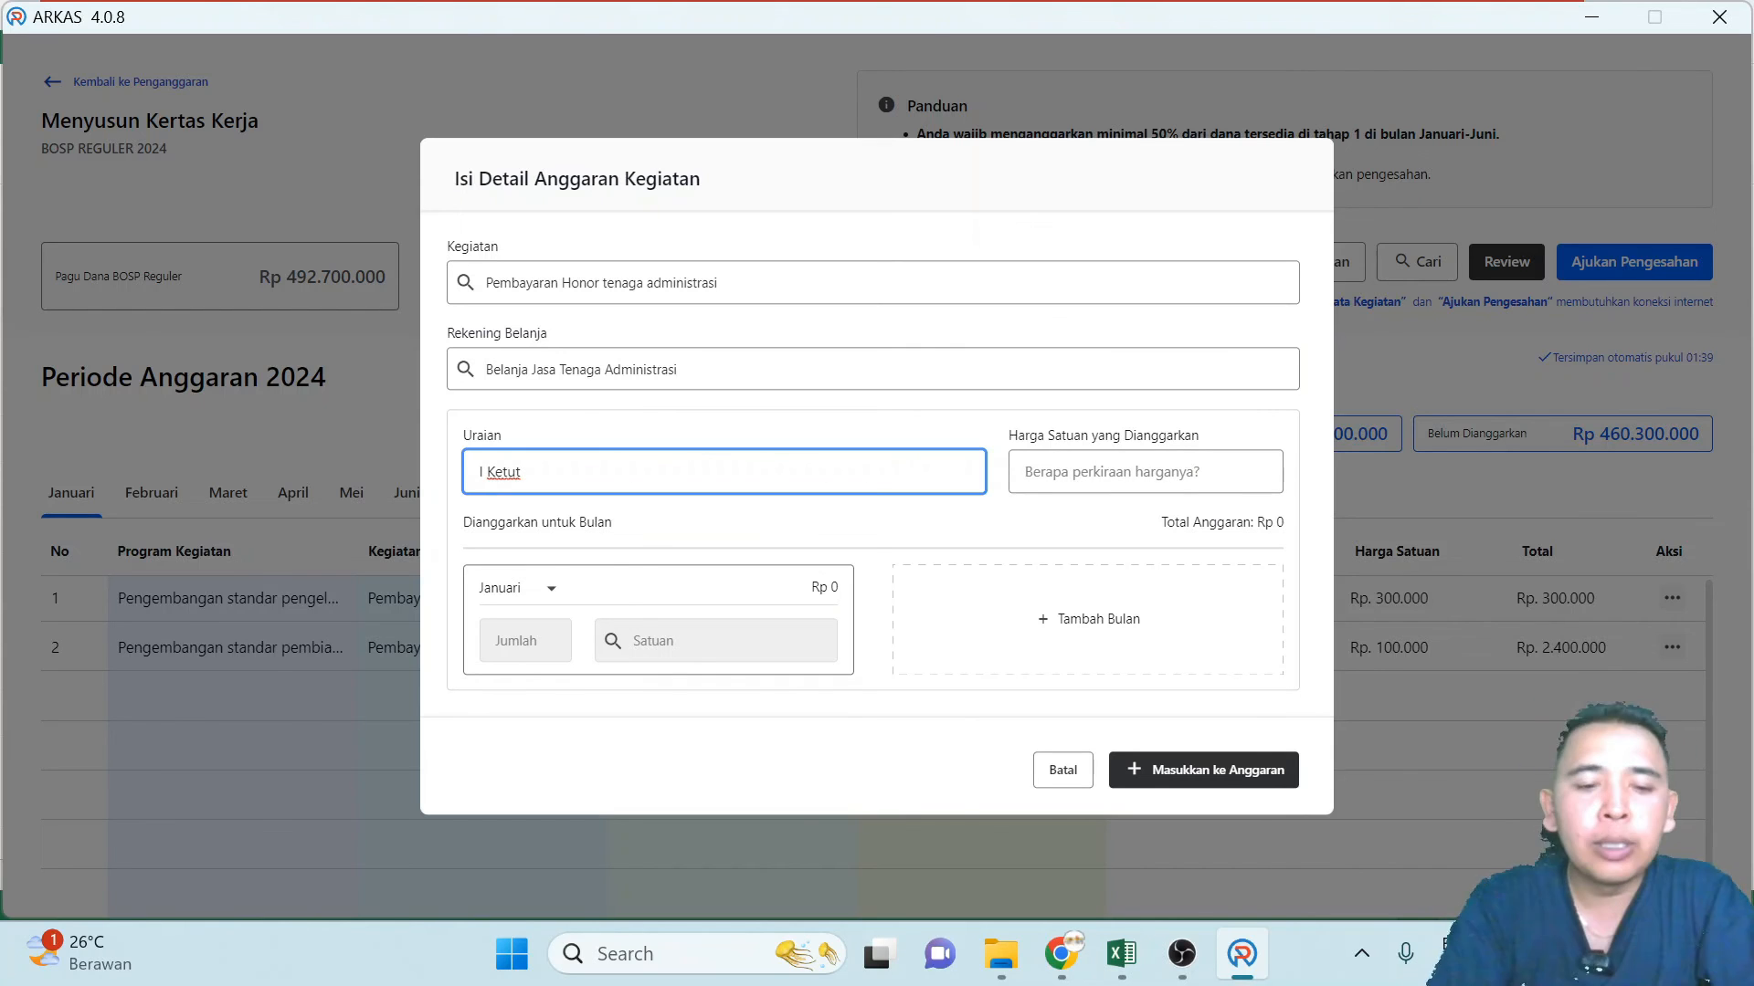
pyautogui.write(' Siapa sa')
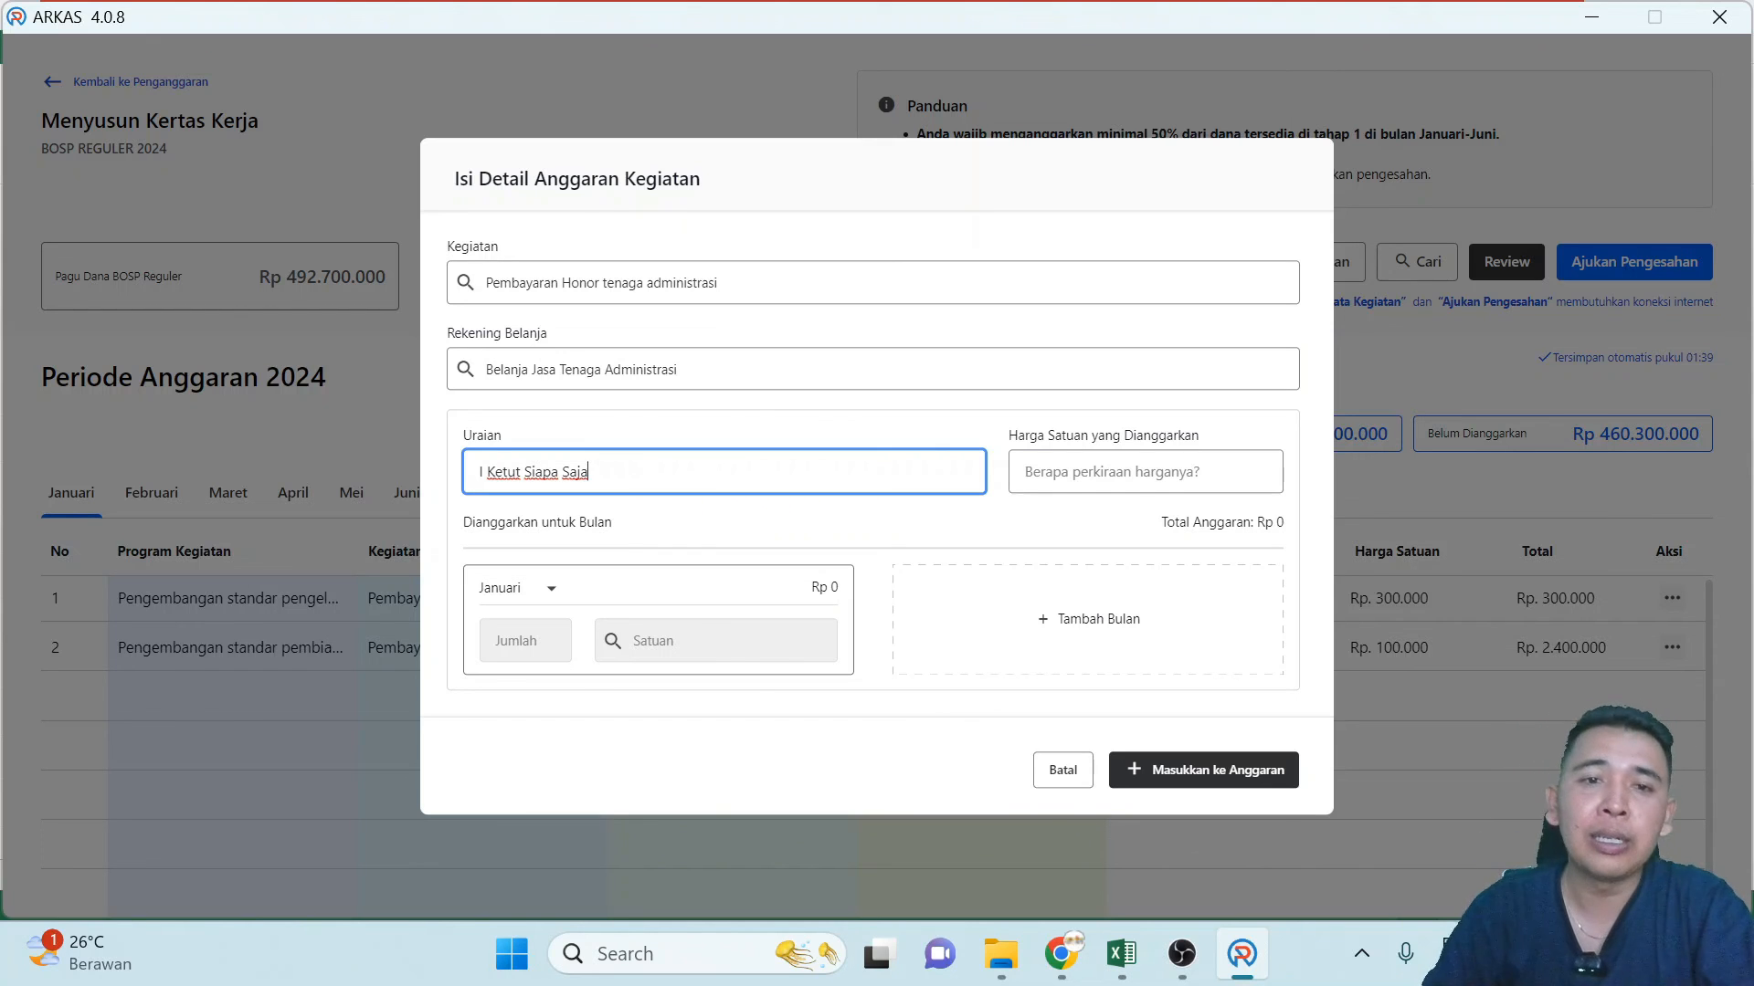
# Set the budgeted unit price to Rp 1.500.000 and the January quantity to 1 bulan.
pyautogui.click(1145, 472)
pyautogui.write('1')
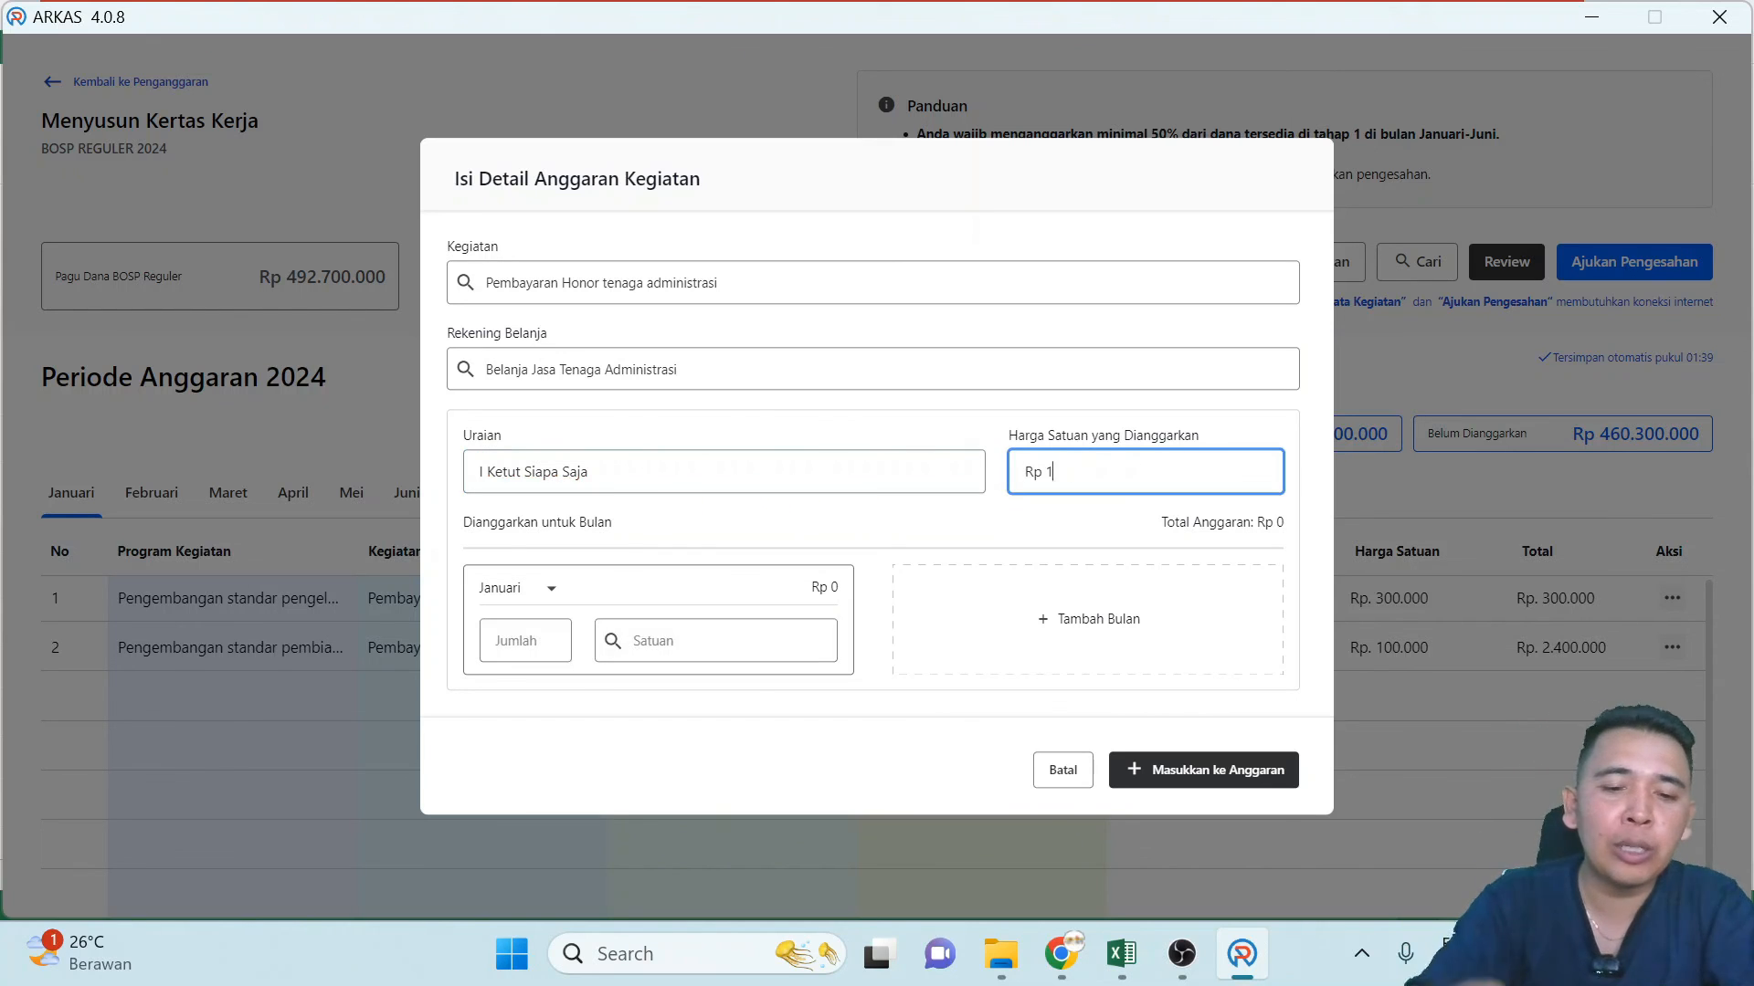
pyautogui.write('.500.000')
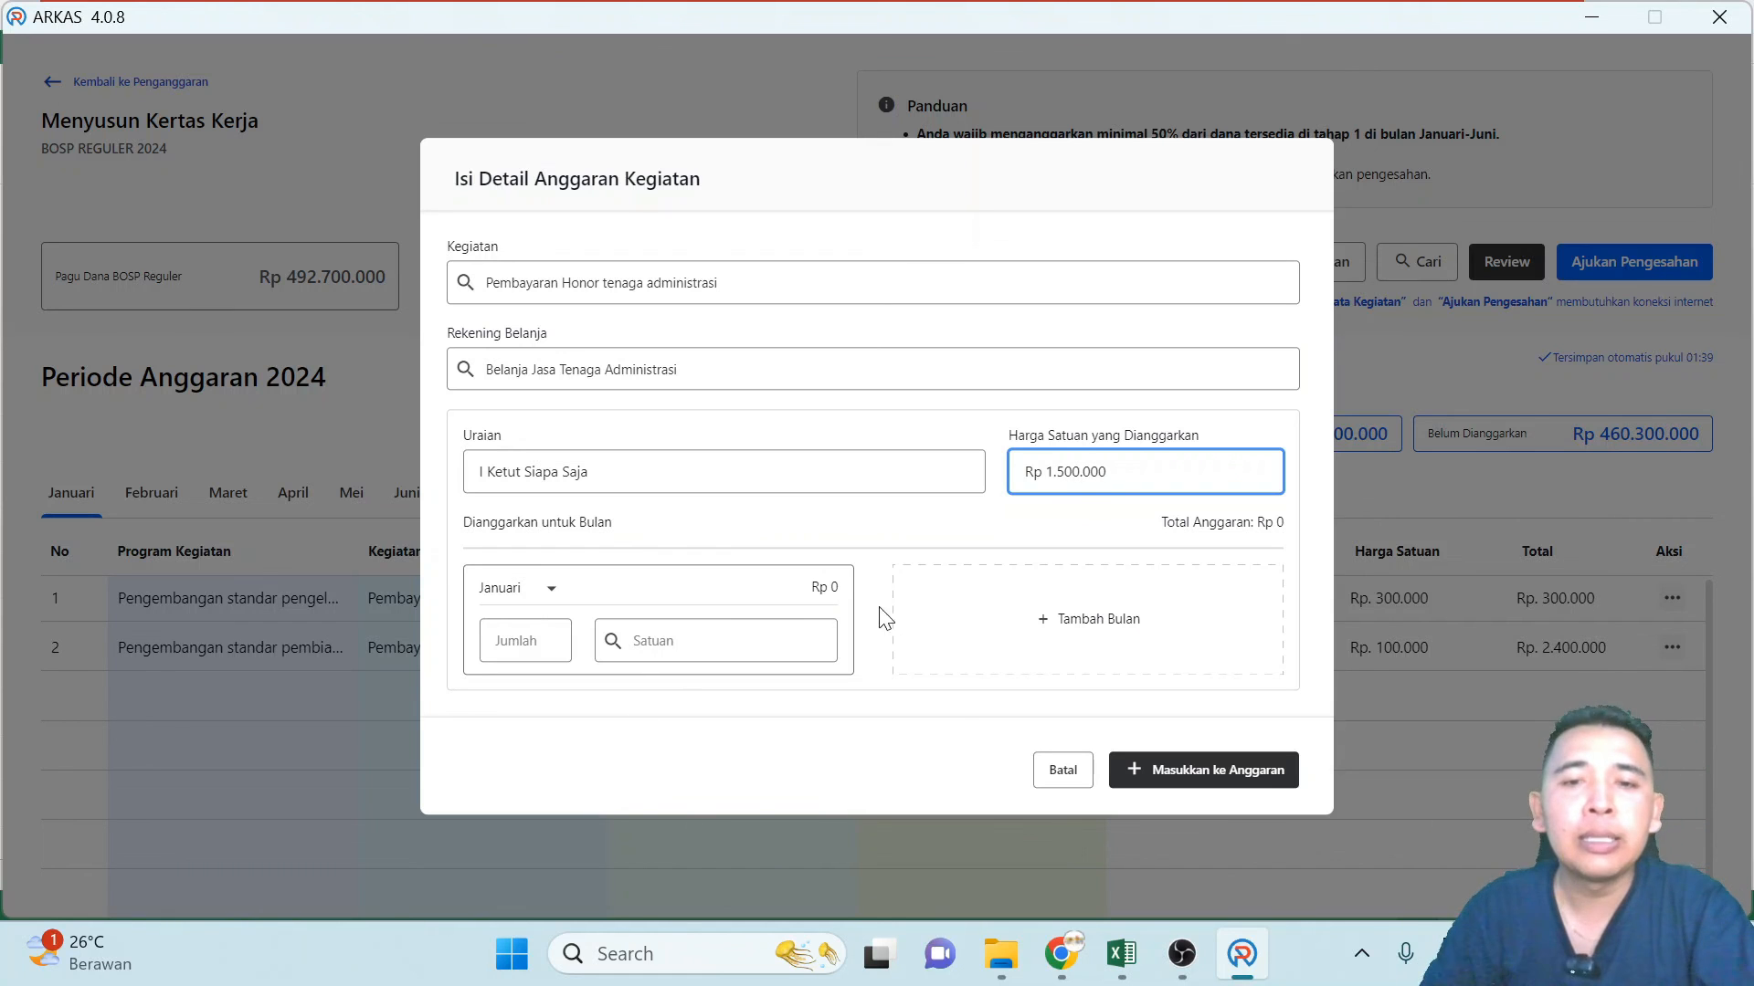
pyautogui.click(525, 641)
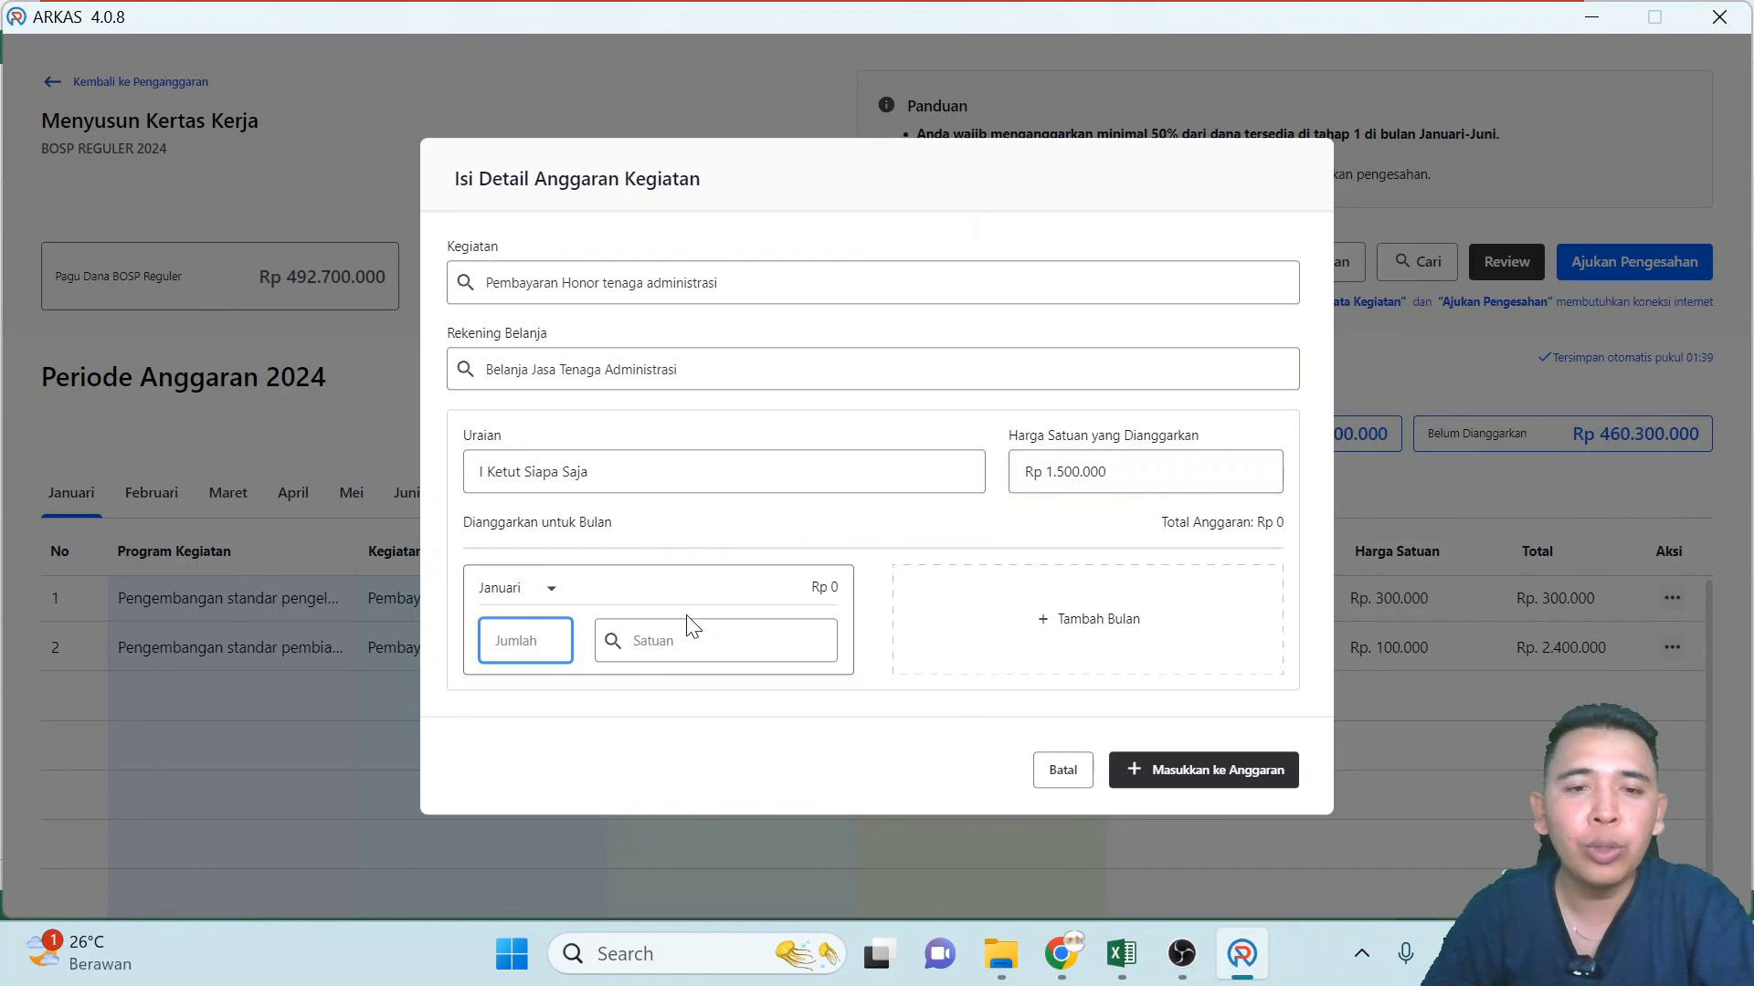
pyautogui.write('1')
pyautogui.press('Tab')
pyautogui.write('b')
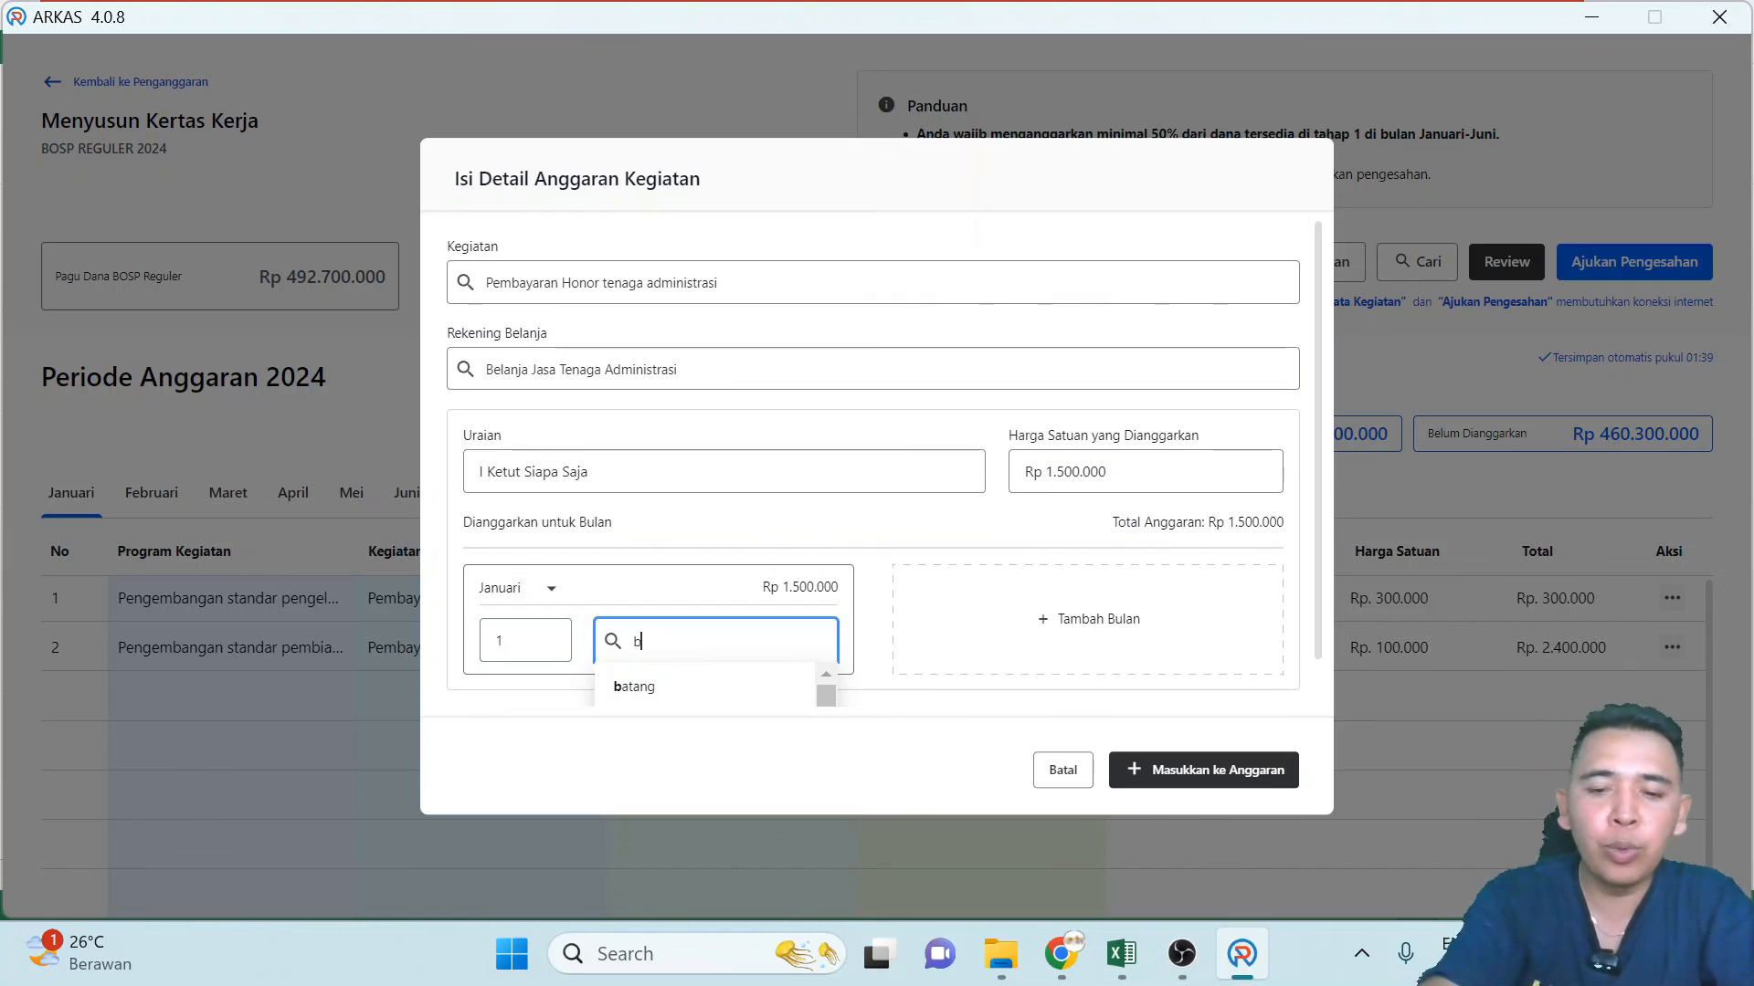
pyautogui.write('ulan')
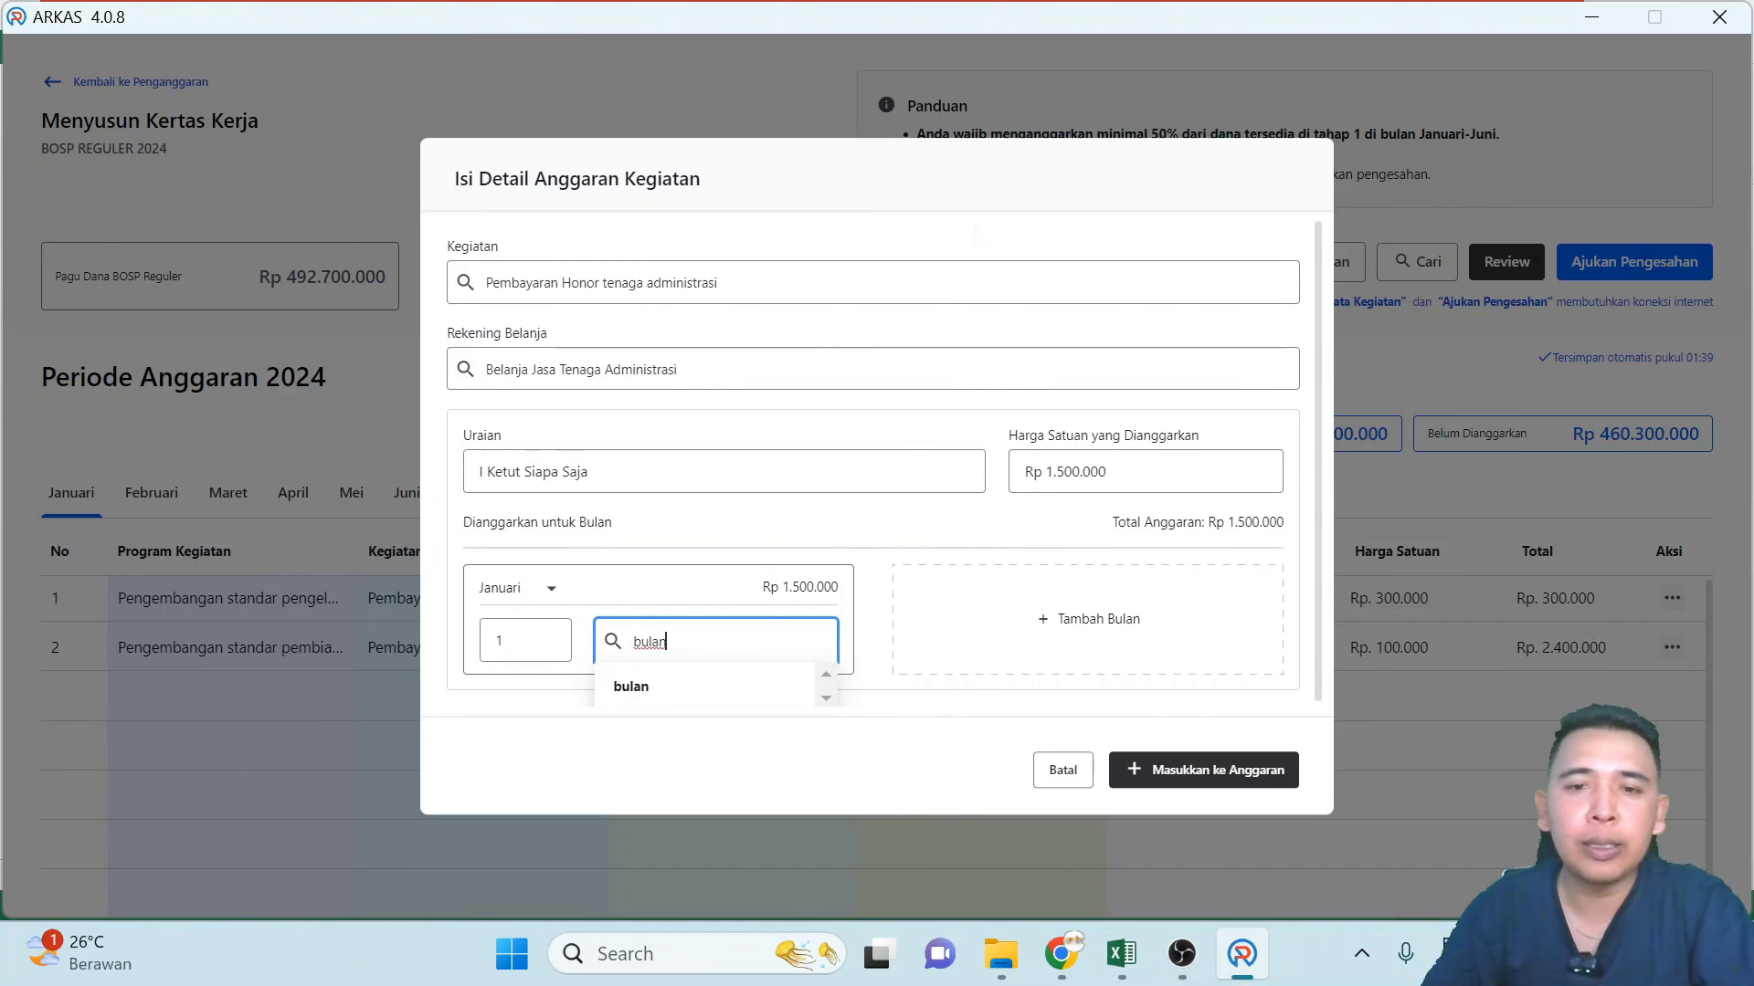
pyautogui.press('Return')
# Add February, March and April as budgeted months for the administrative honorarium.
pyautogui.click(1064, 662)
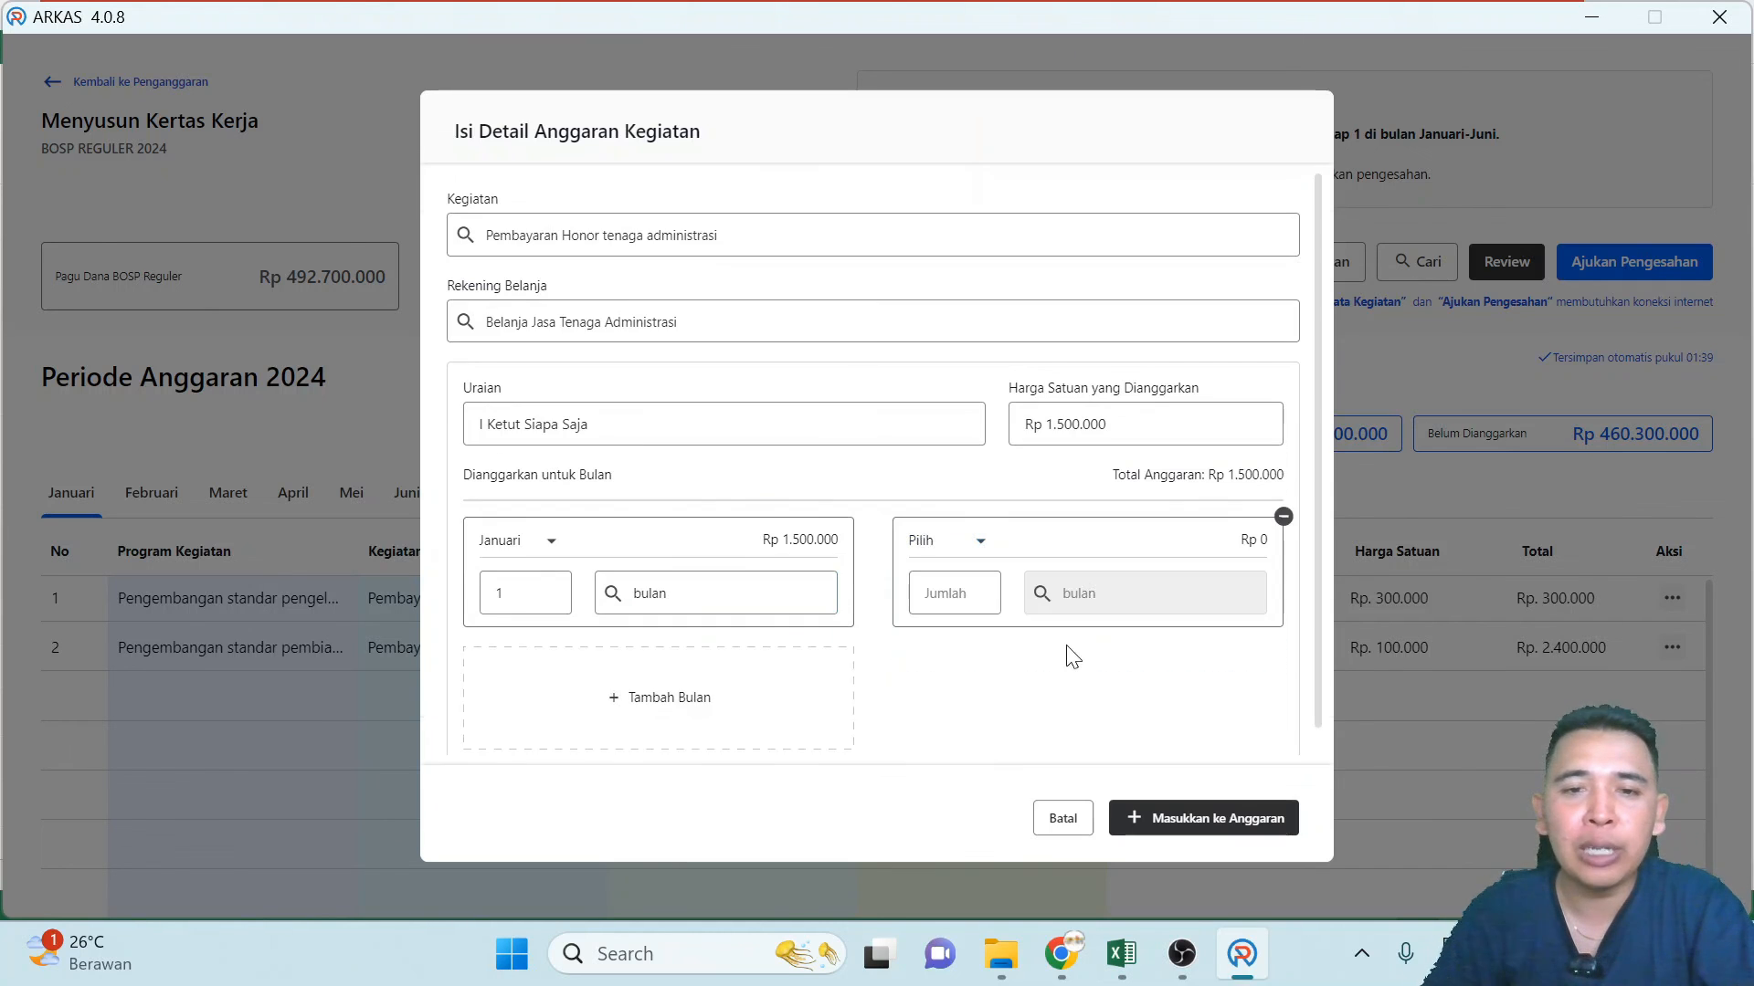
pyautogui.click(664, 696)
pyautogui.click(1041, 726)
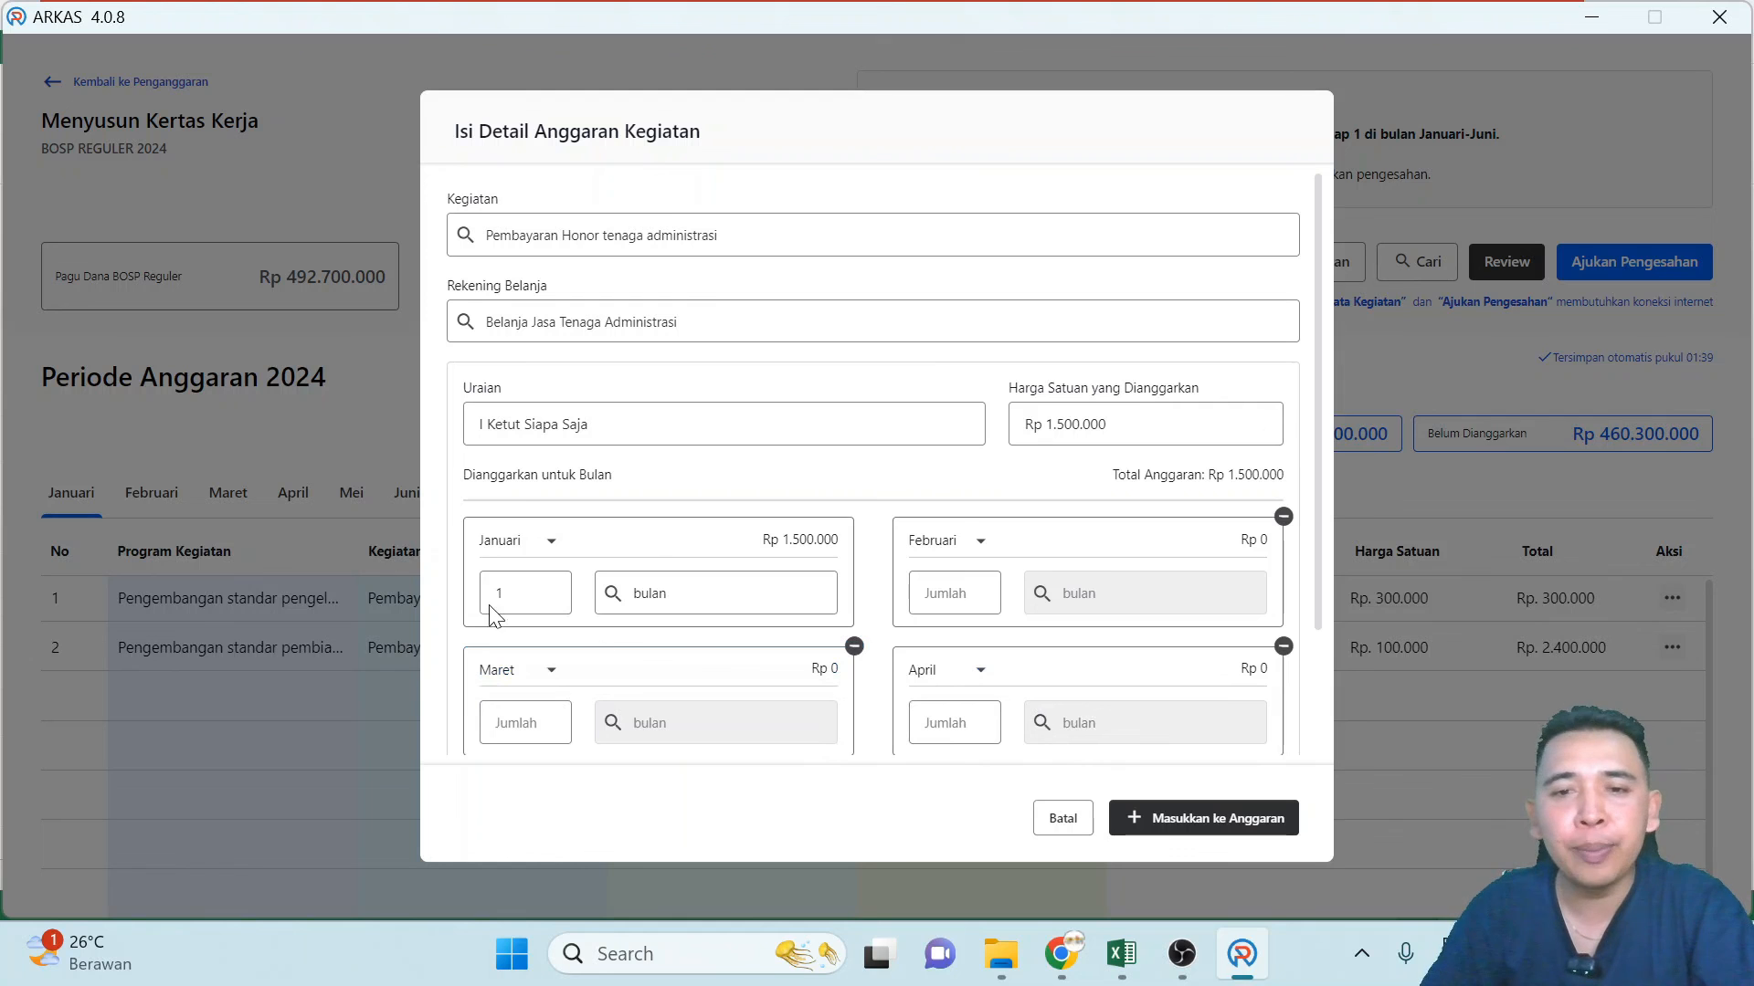
pyautogui.click(1160, 815)
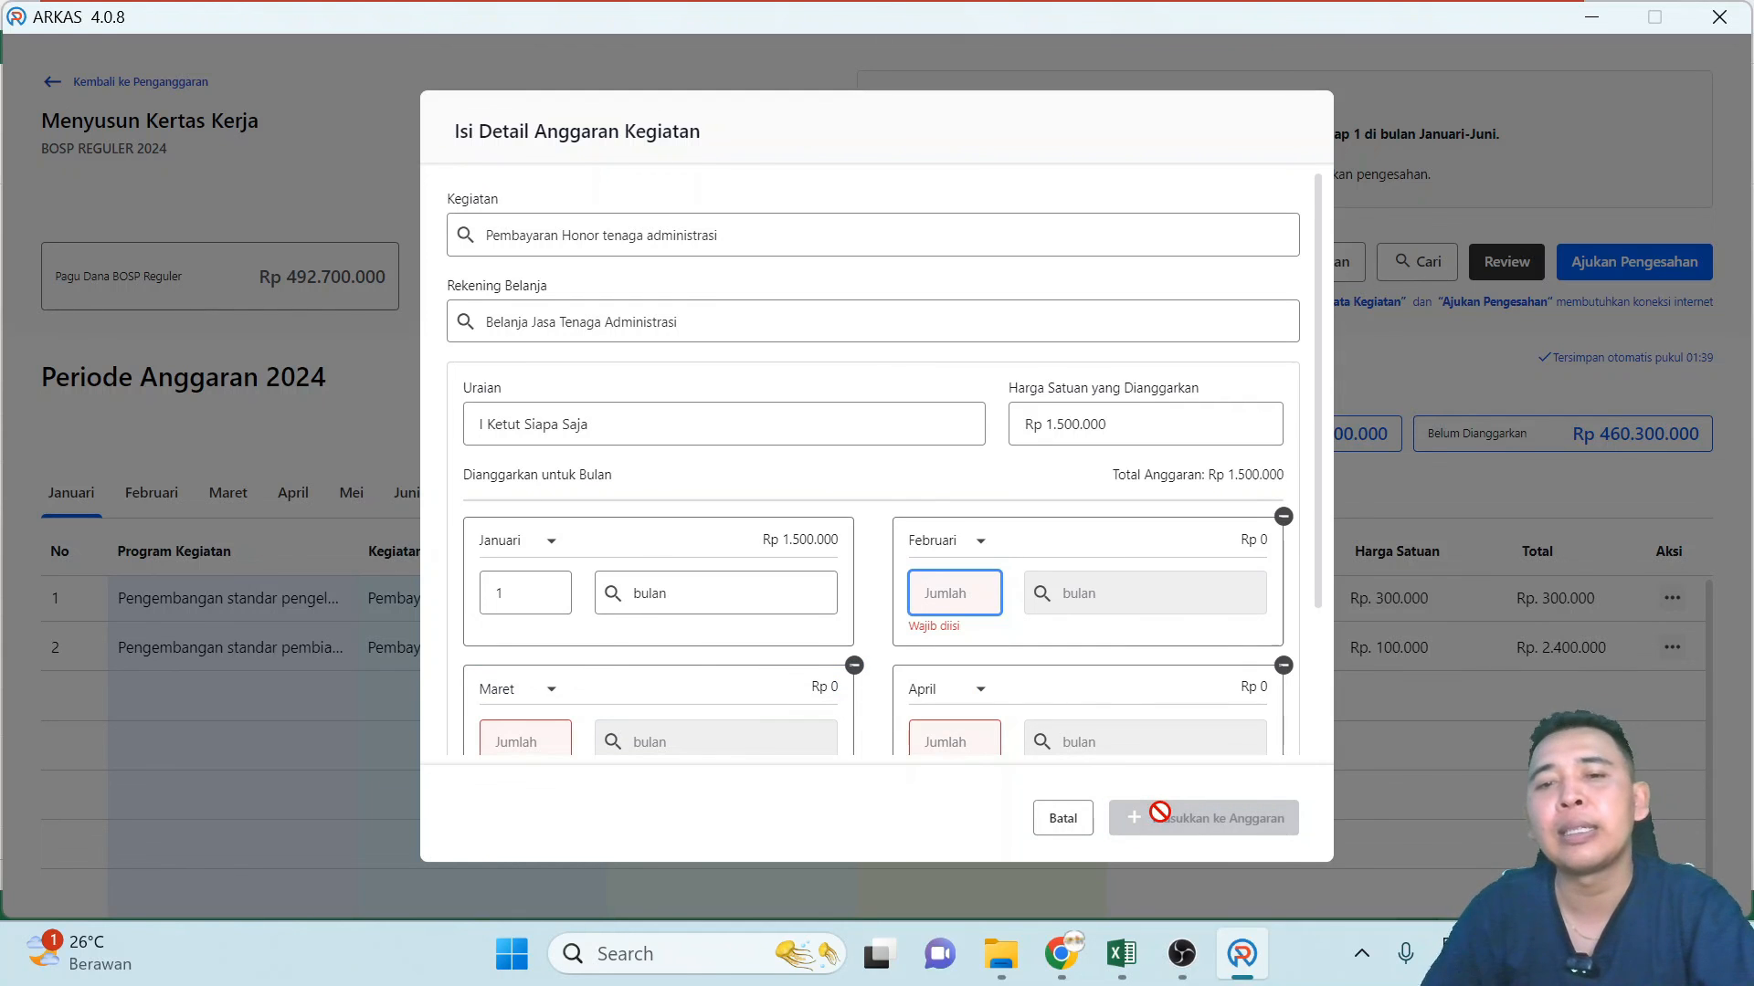
# Set the February, March and April quantities to 1 each and add the administrative honorarium to the budget.
pyautogui.write('1')
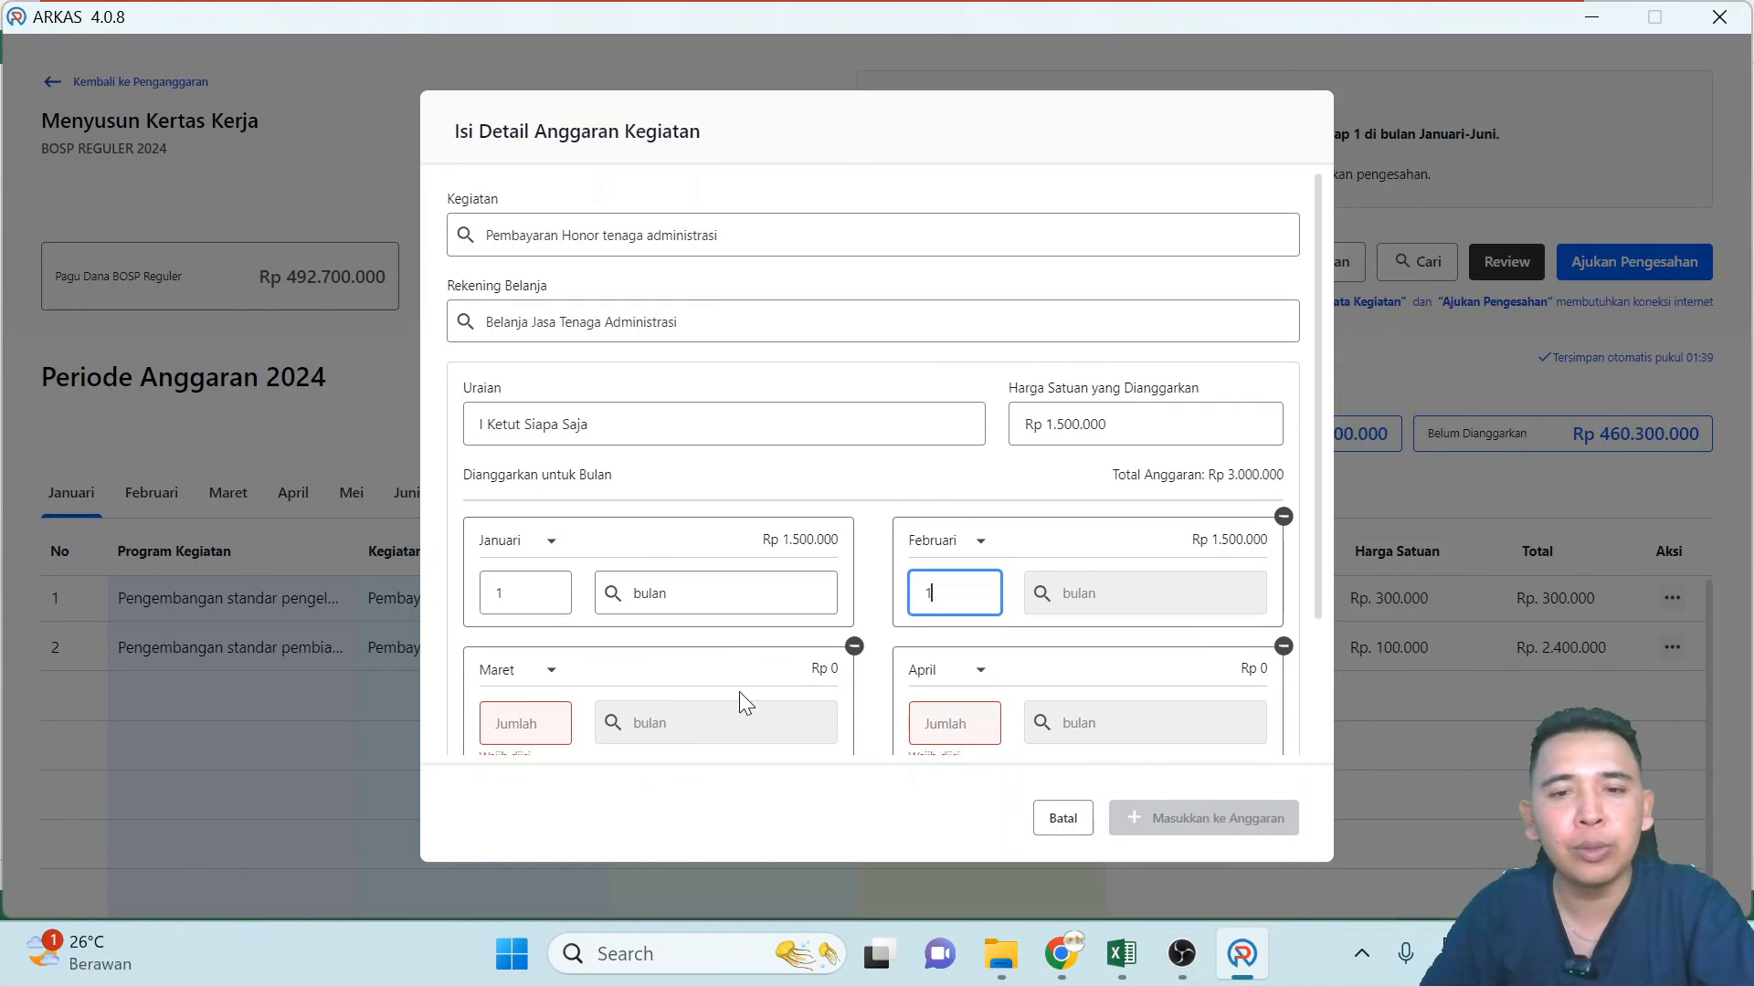
pyautogui.press('Tab')
pyautogui.press('Tab')
pyautogui.write('1')
pyautogui.press('Tab')
pyautogui.press('Tab')
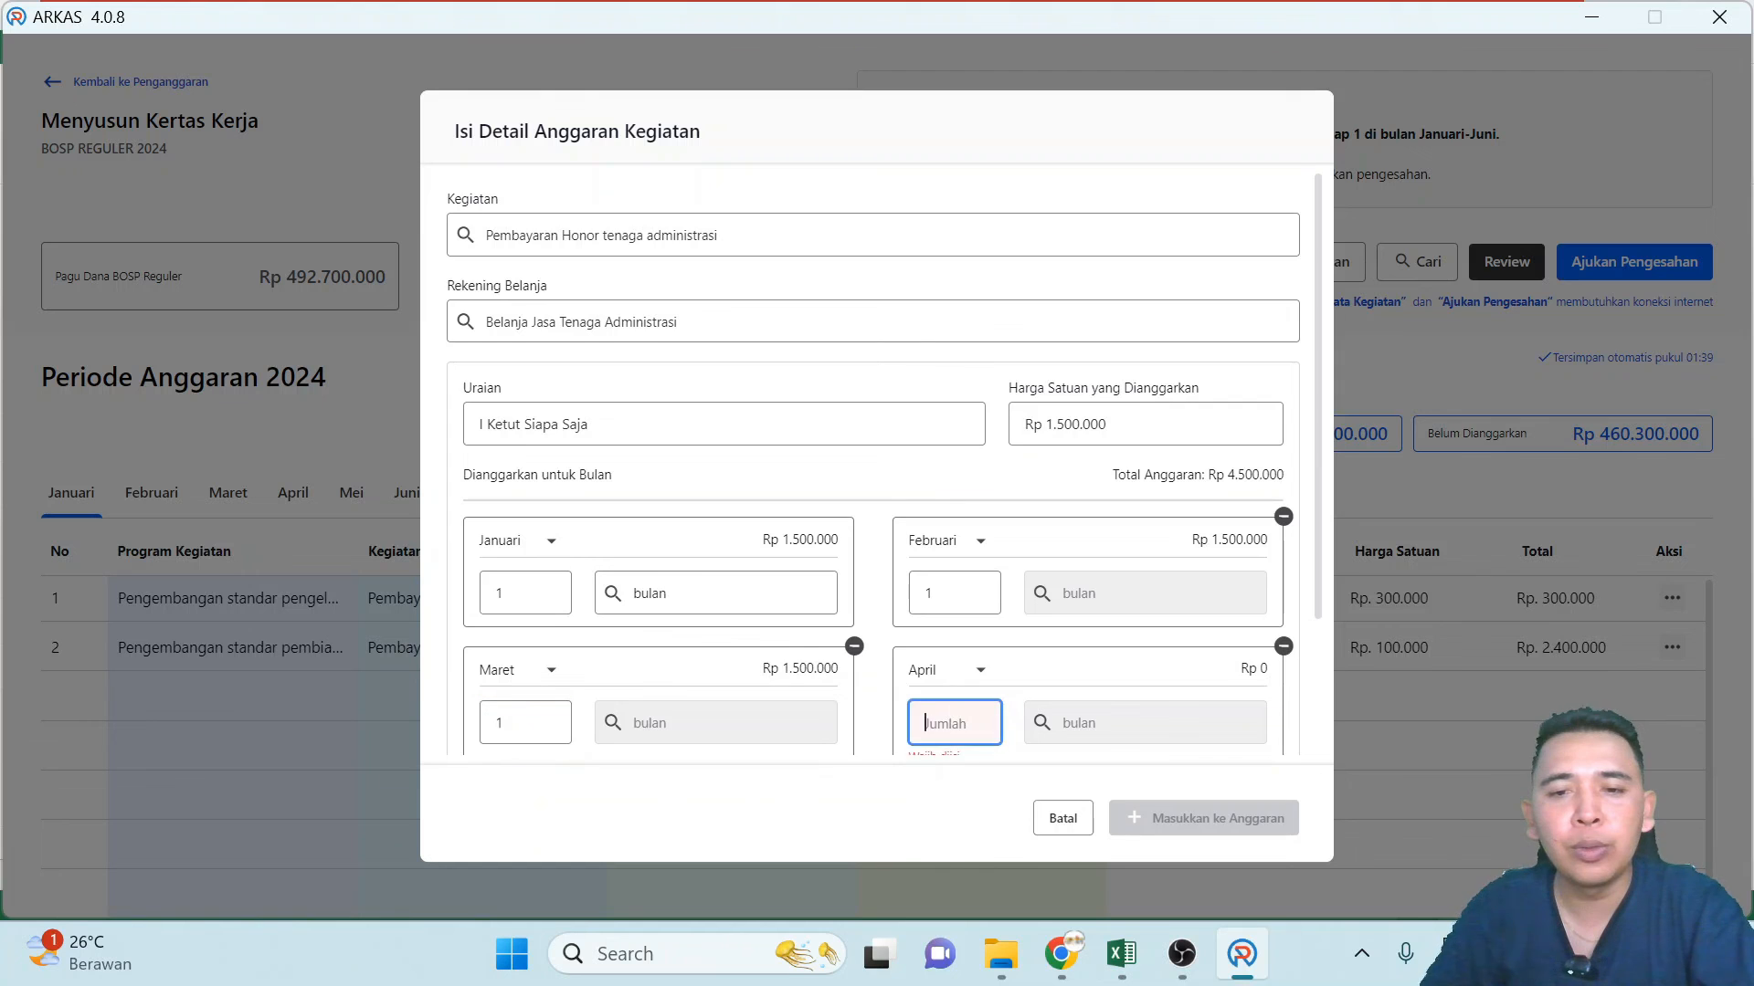
pyautogui.write('1')
pyautogui.scroll(-2, 978, 735)
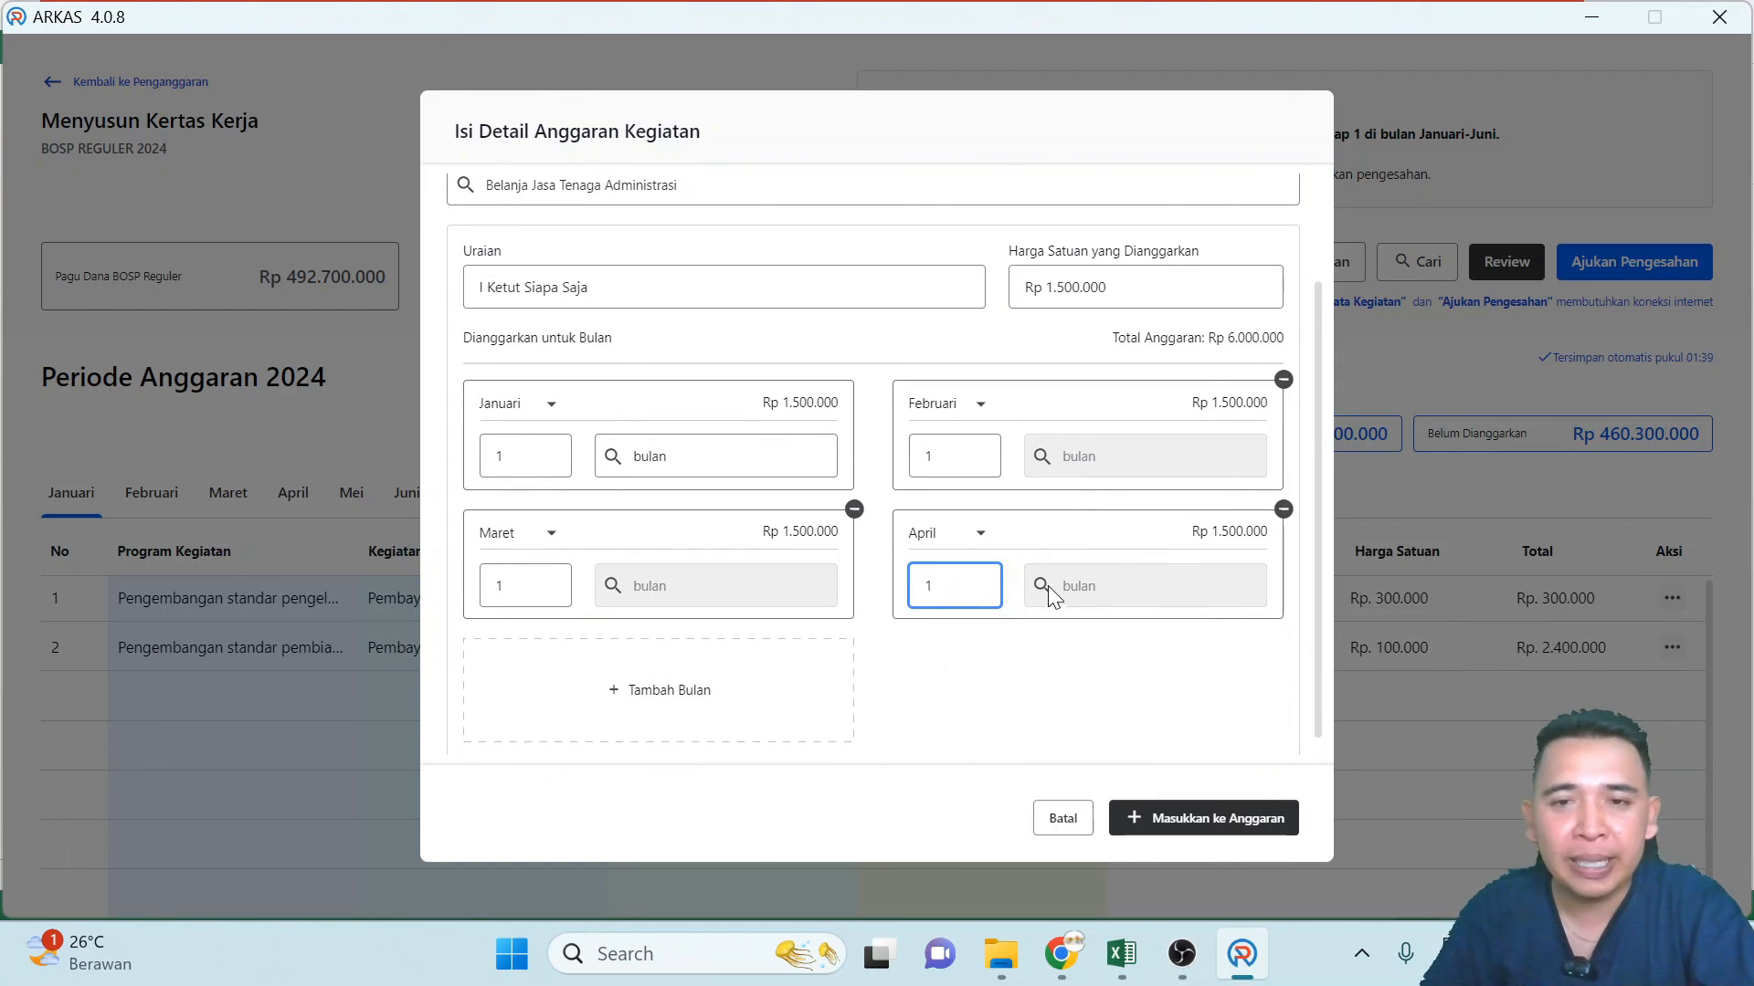
pyautogui.click(1172, 826)
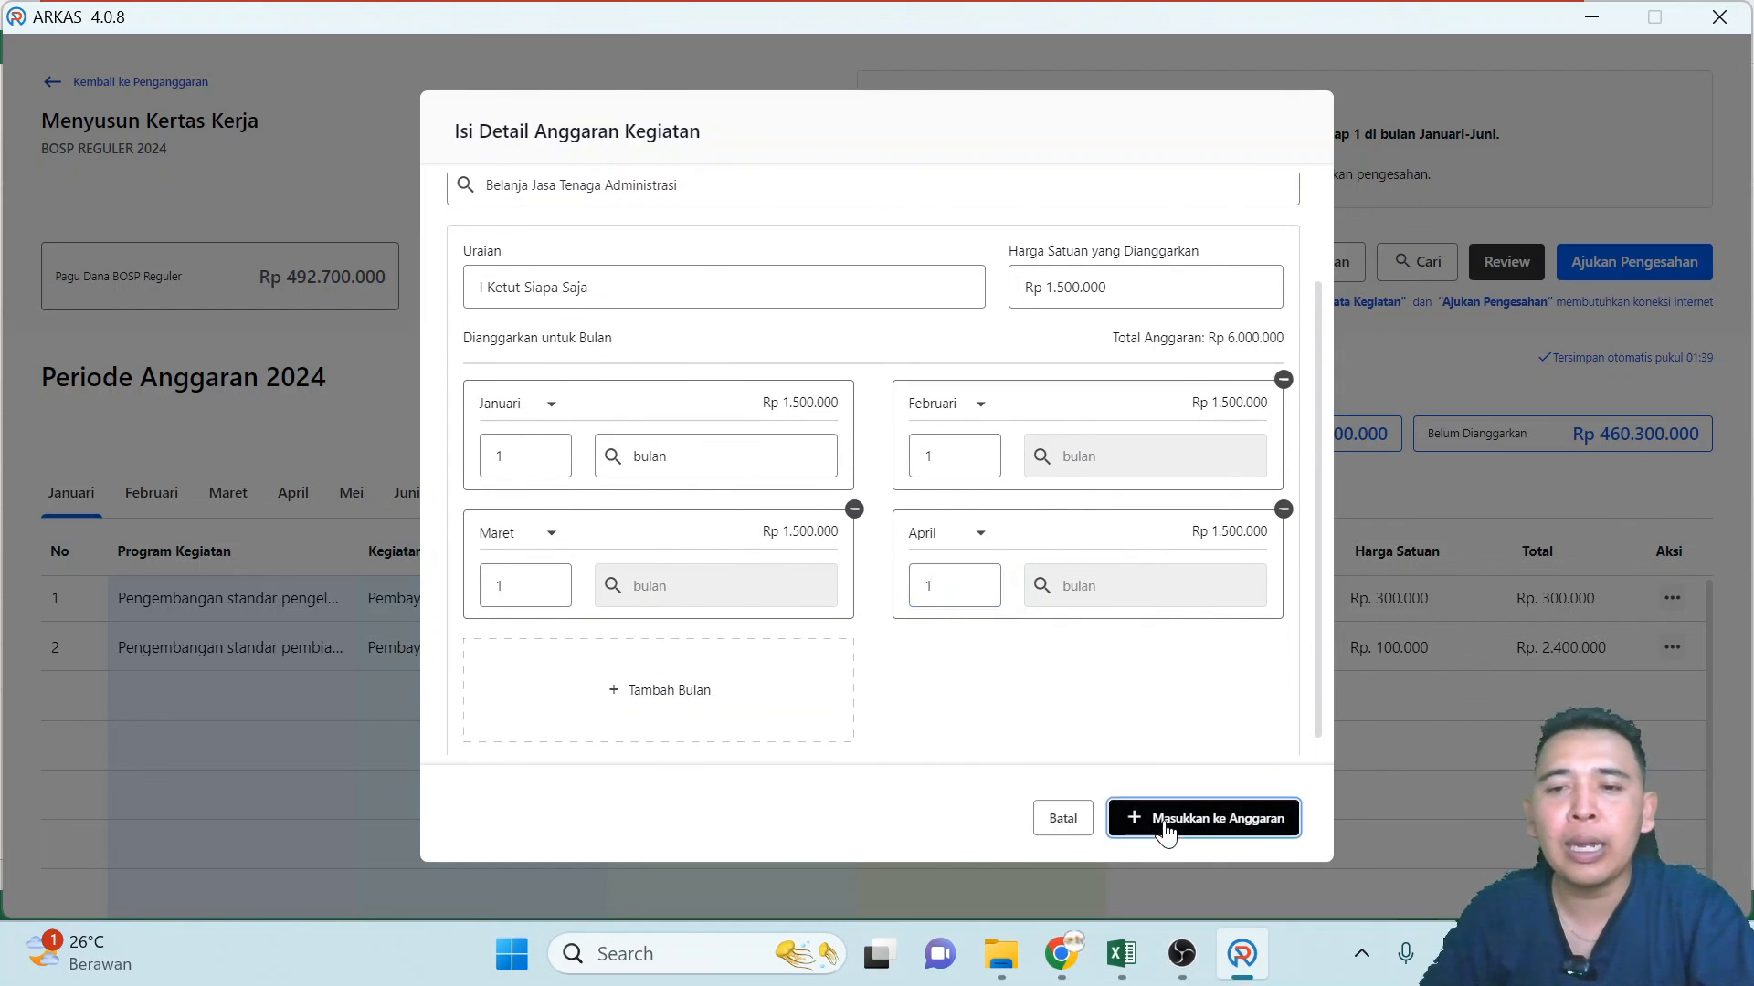